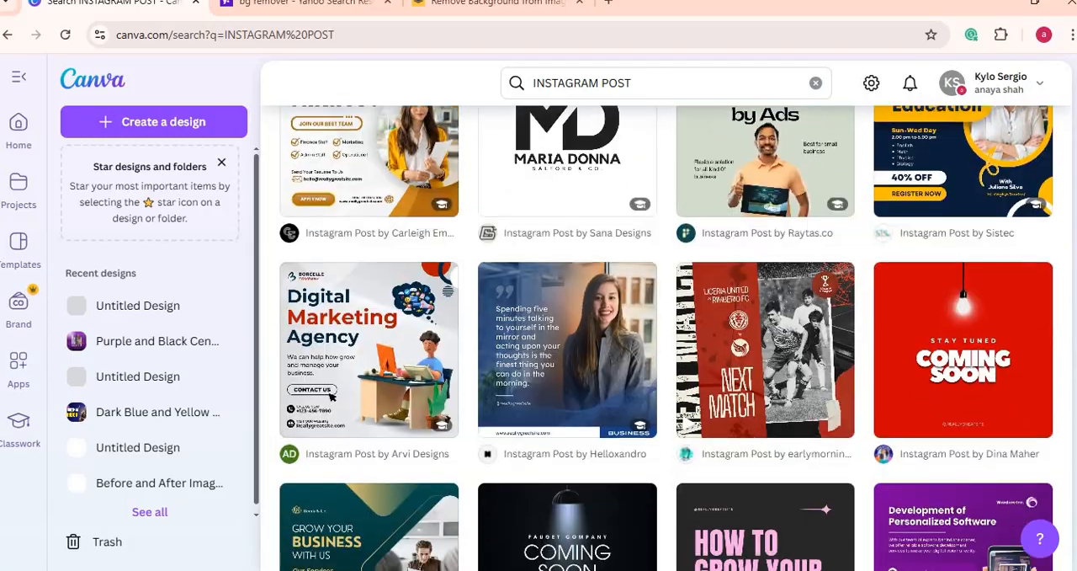
scroll(665, 336, "down", 1)
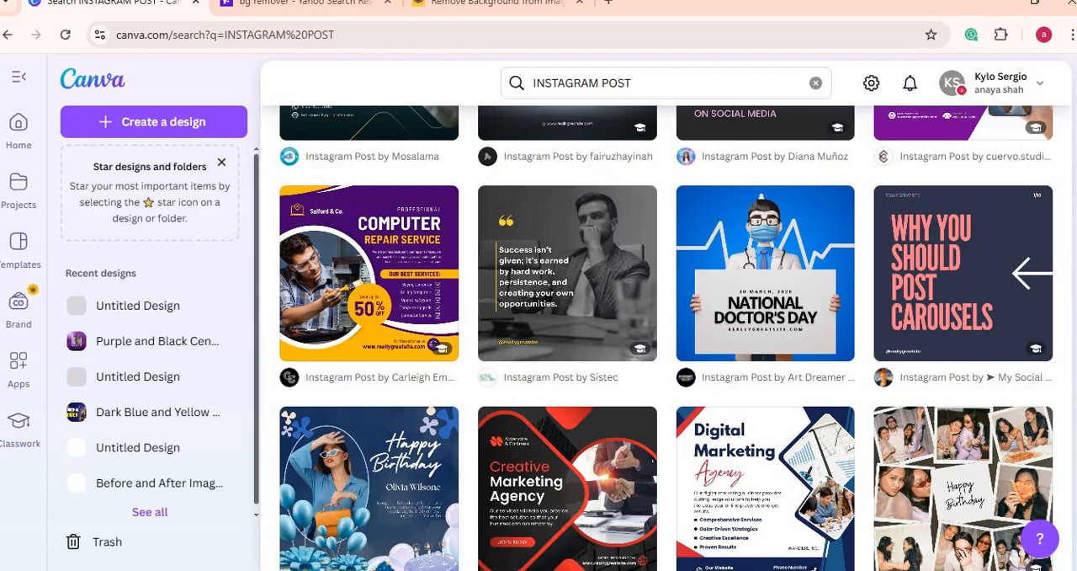
Step: Browse the Instagram post templates in the search results
scroll(665, 337, "down", 6)
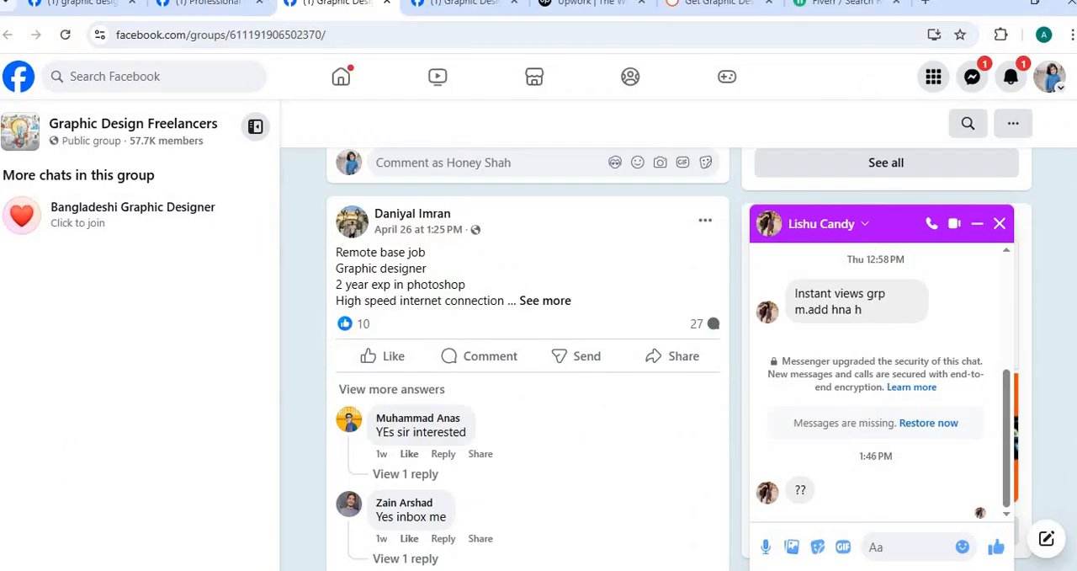
Step: Switch to the Fiverr page and review the Canva design gigs with their ratings and starting prices
left_click(831, 8)
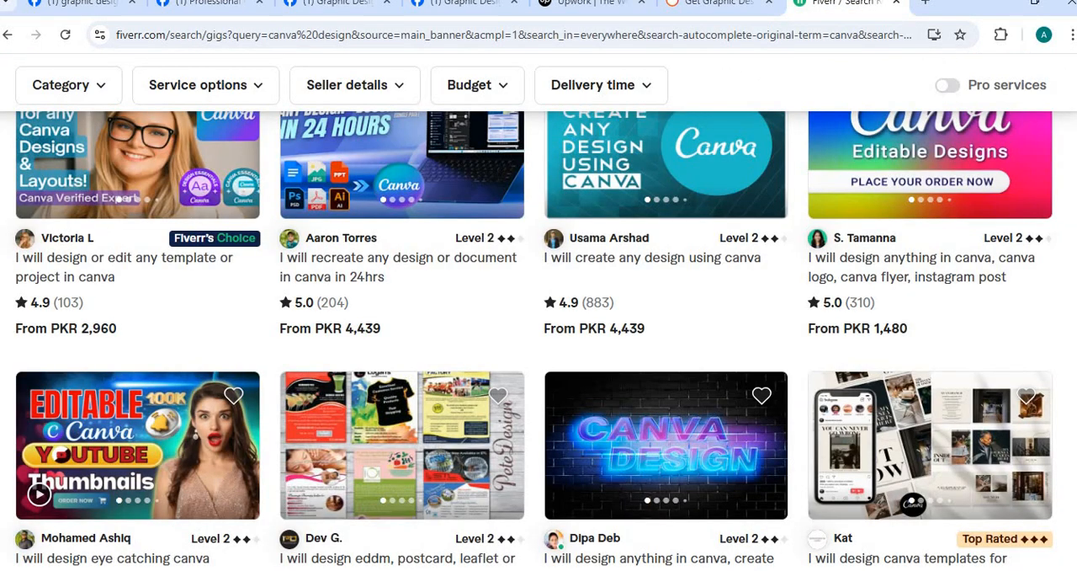
scroll(539, 337, "up", 5)
scroll(538, 336, "down", 1)
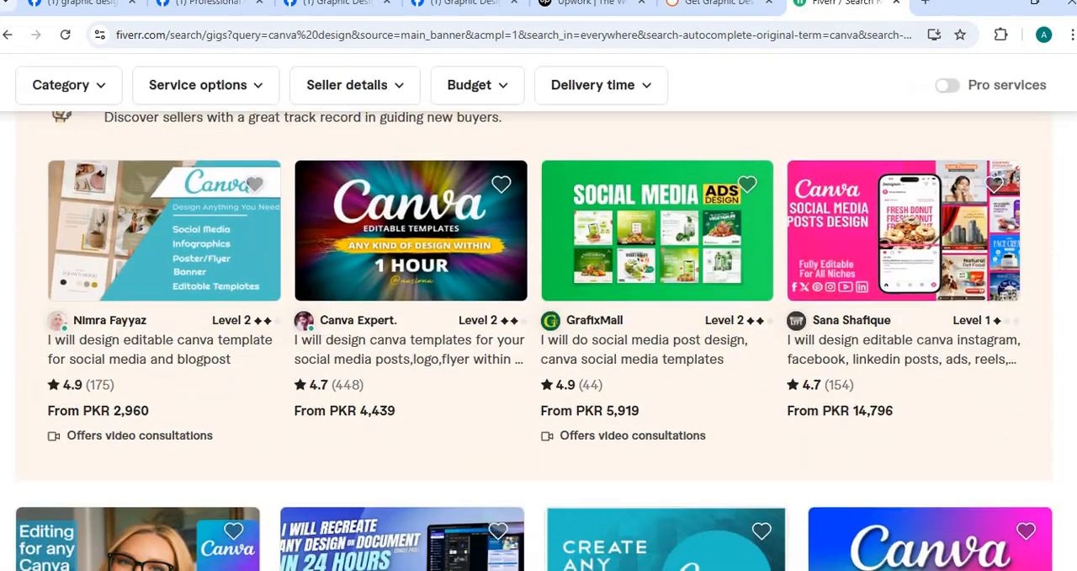
scroll(539, 336, "down", 5)
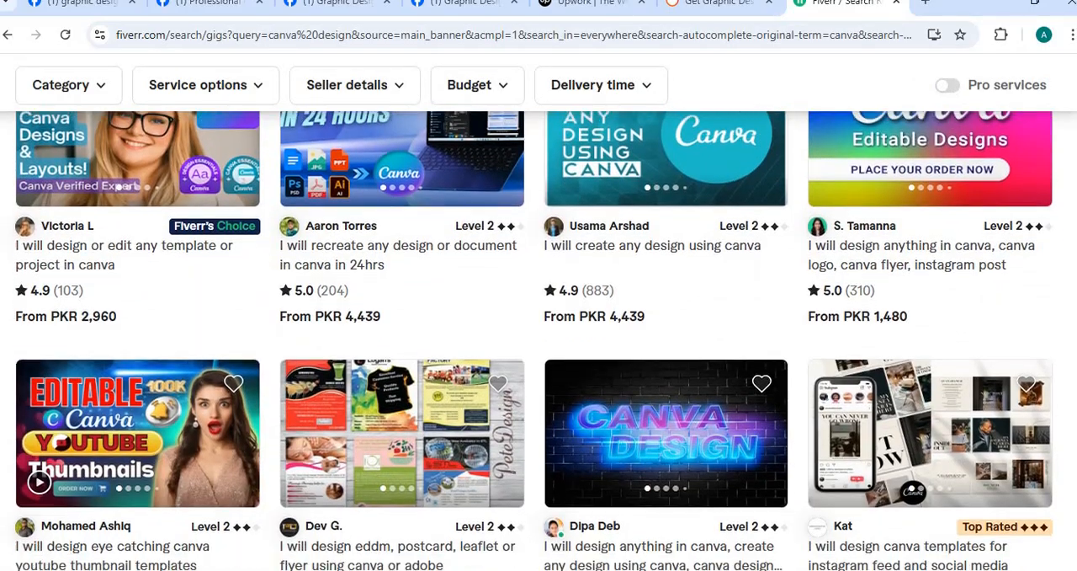
scroll(539, 337, "down", 1)
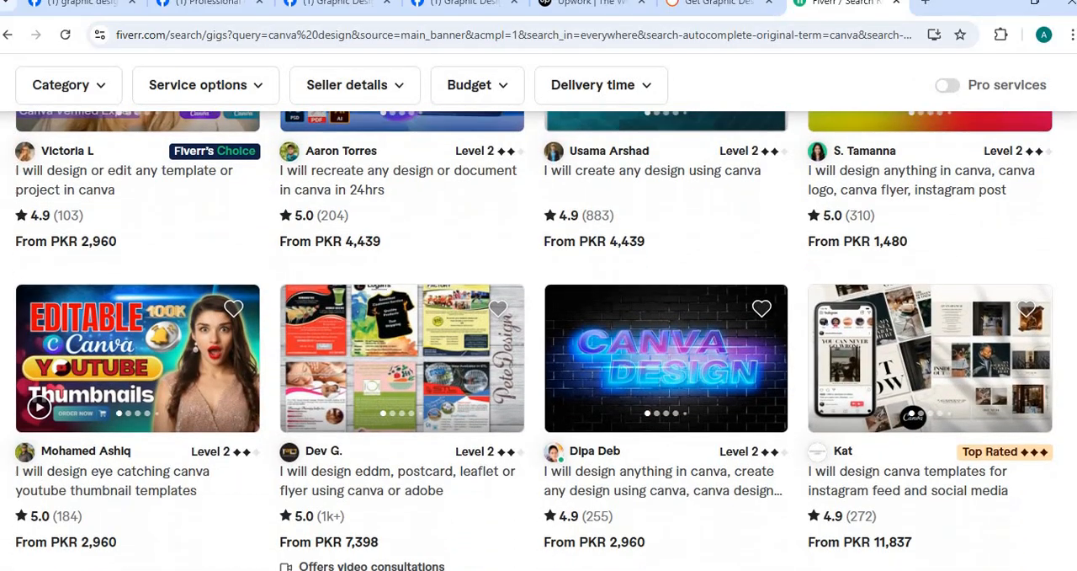
Step: Review the graphic design service listings and prices on PeoplePerHour, and bring up the Upwork page
left_click(721, 8)
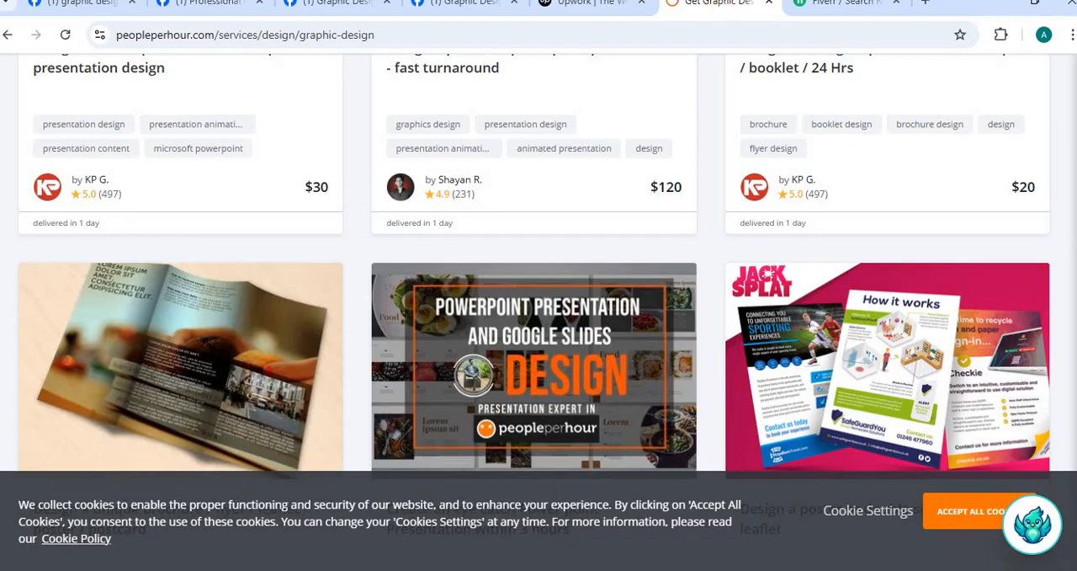
scroll(538, 311, "up", 10)
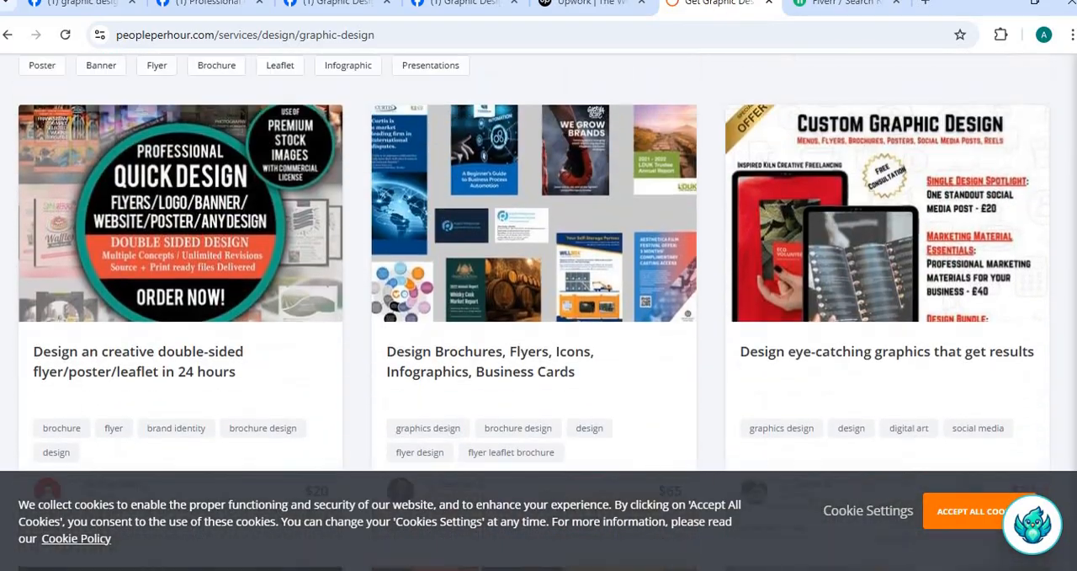
scroll(539, 312, "down", 10)
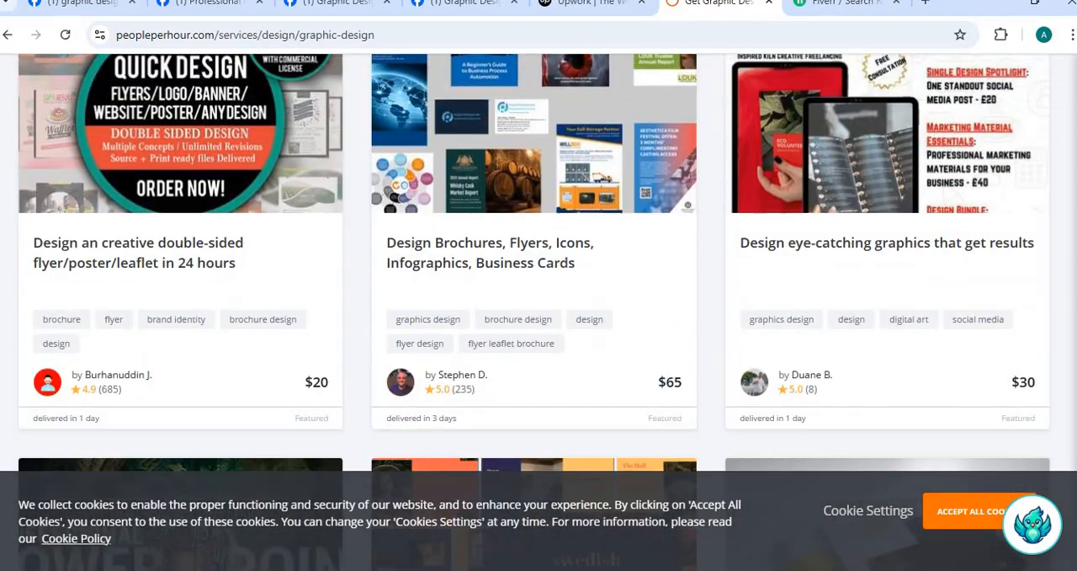
scroll(638, 65, "down", 5)
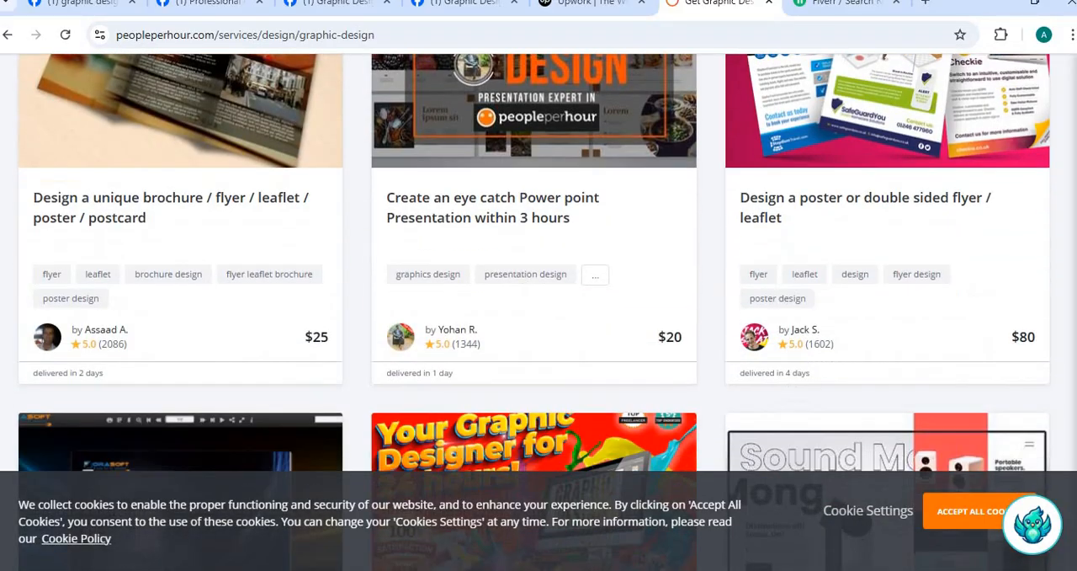
scroll(637, 65, "up", 7)
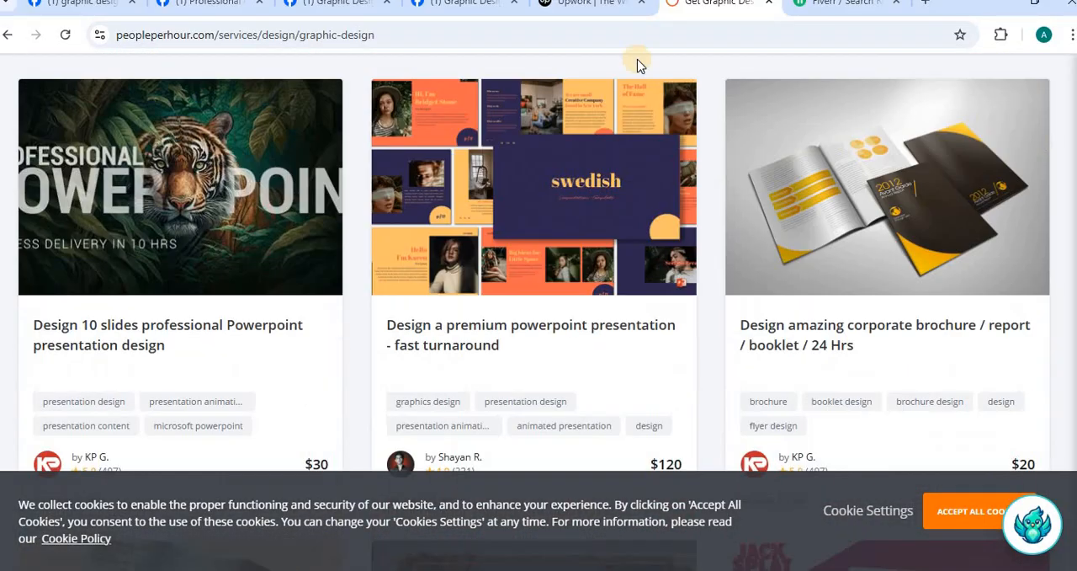
left_click(590, 7)
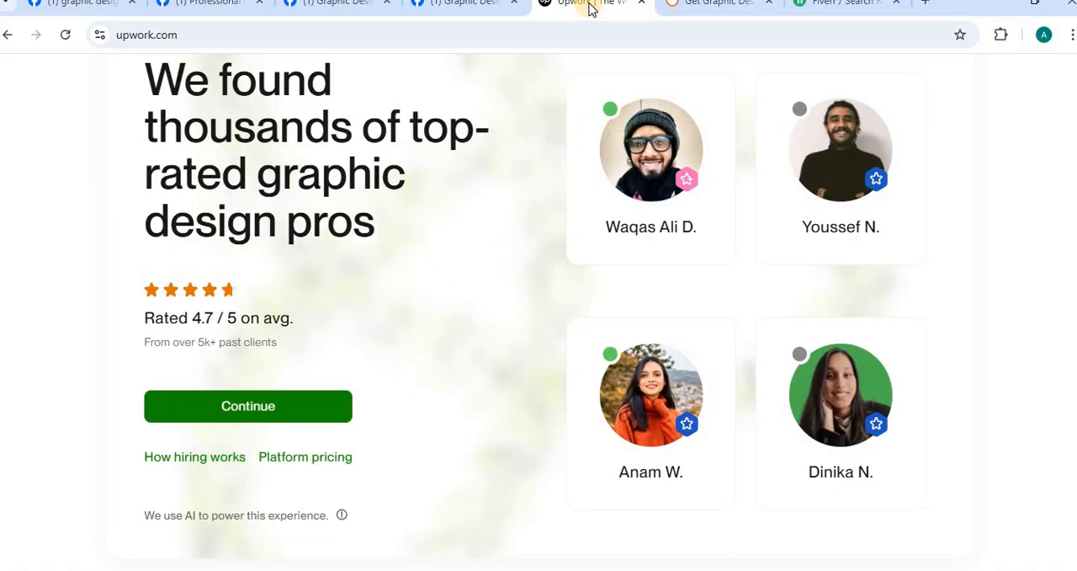
Step: Switch to the Facebook group results for "graphic designer needed", close the open chat window and look through the listed groups
left_click(85, 7)
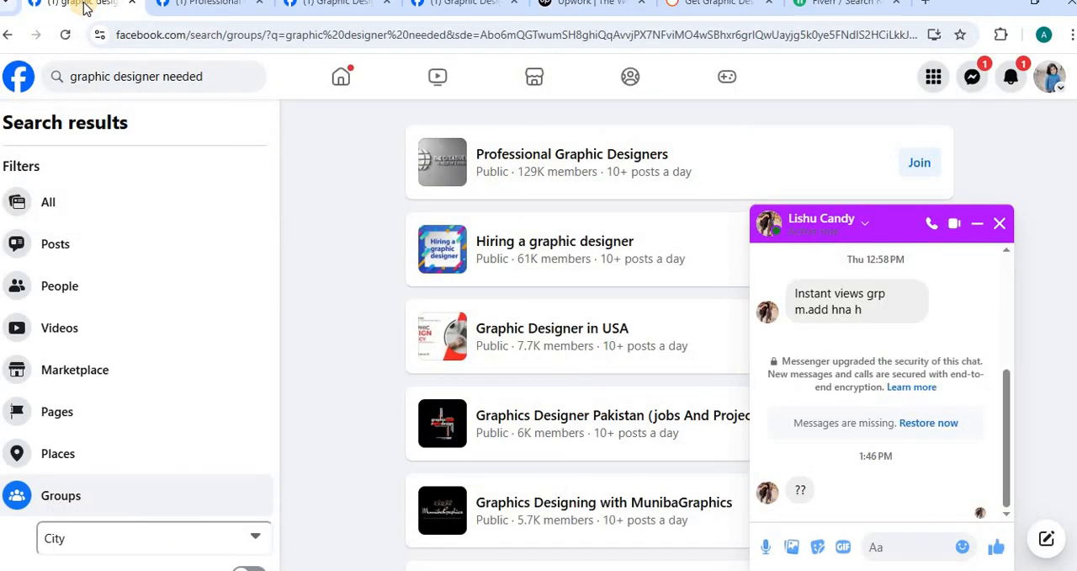
left_click(999, 223)
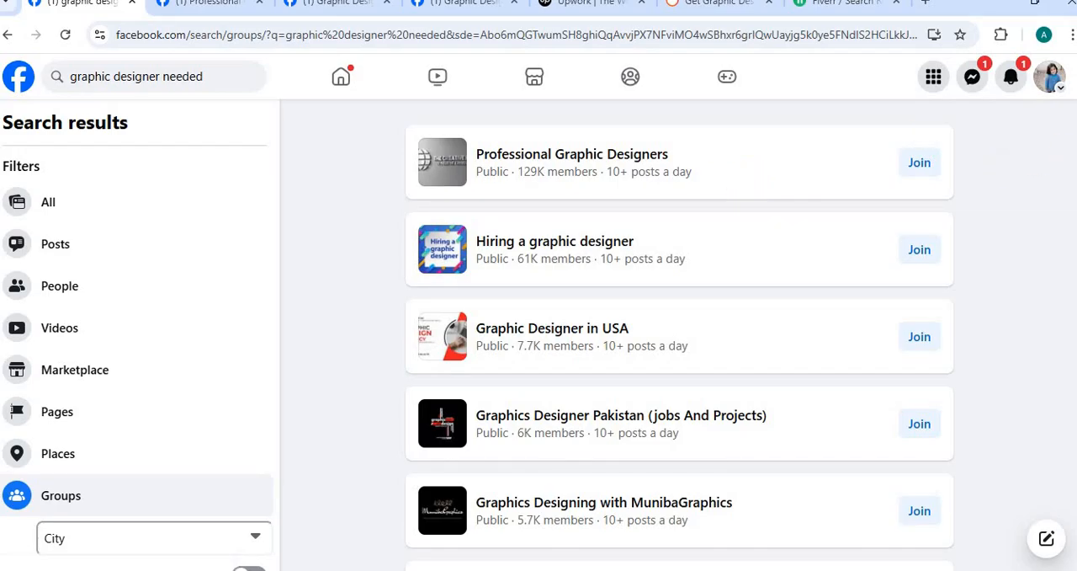
scroll(680, 336, "down", 8)
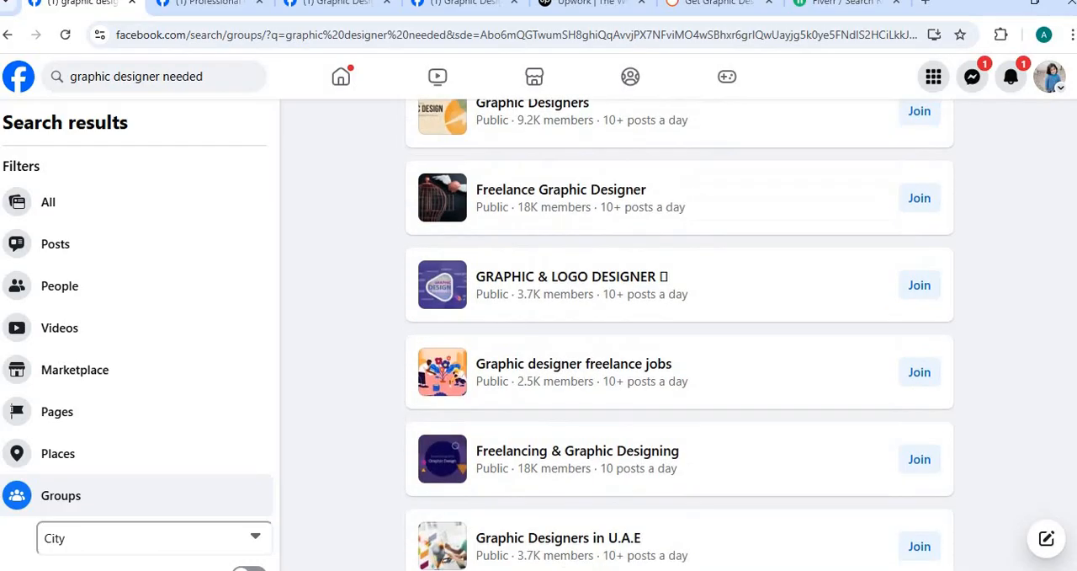
scroll(679, 336, "down", 7)
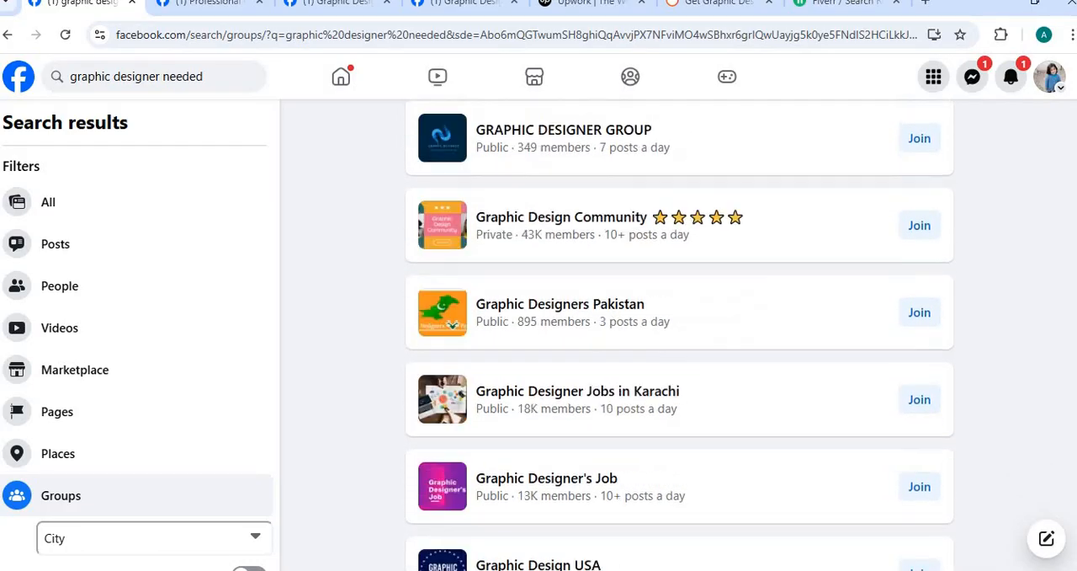
scroll(680, 337, "down", 7)
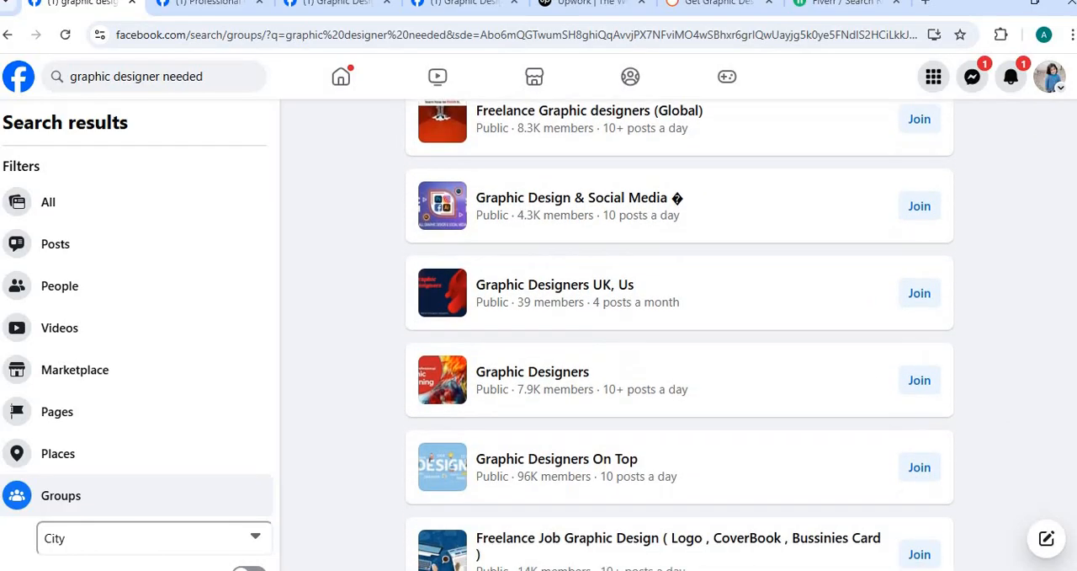
scroll(679, 336, "down", 8)
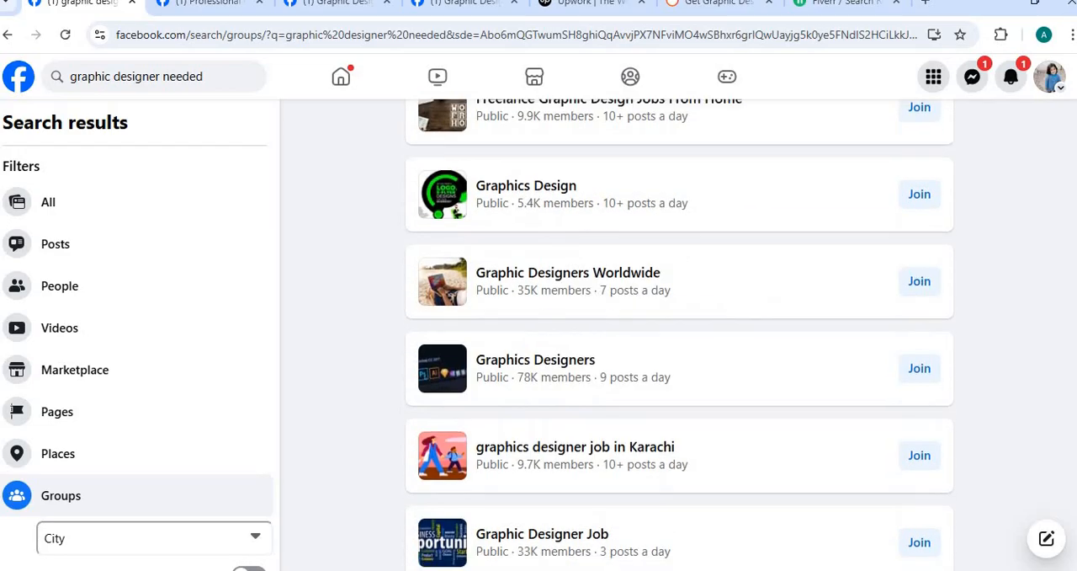
scroll(1070, 421, "down", 8)
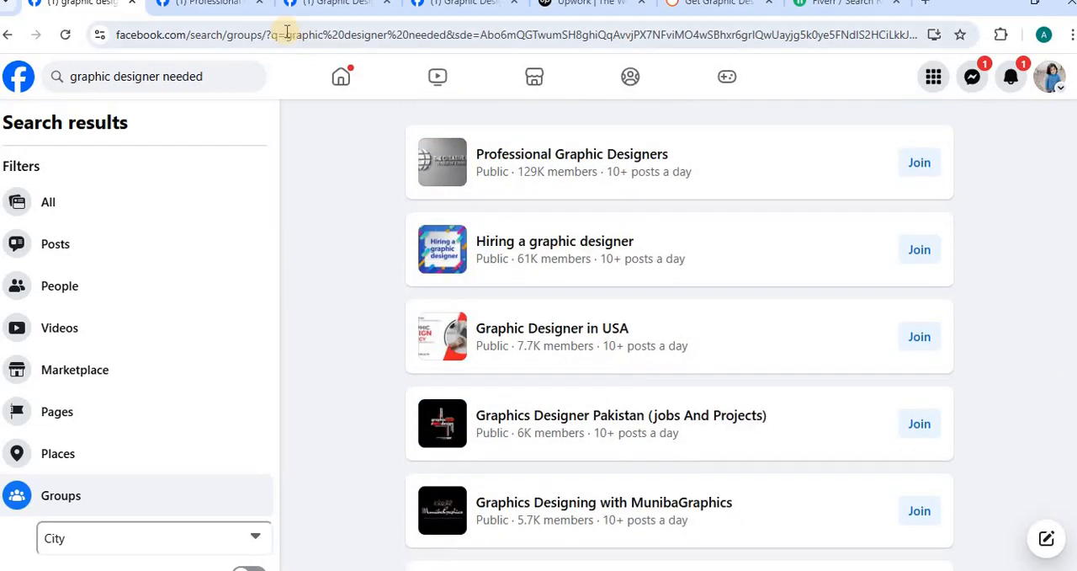
Step: Open the Professional Graphic Designers group page, close the chat window and review the hiring posts up to the group header
left_click(221, 7)
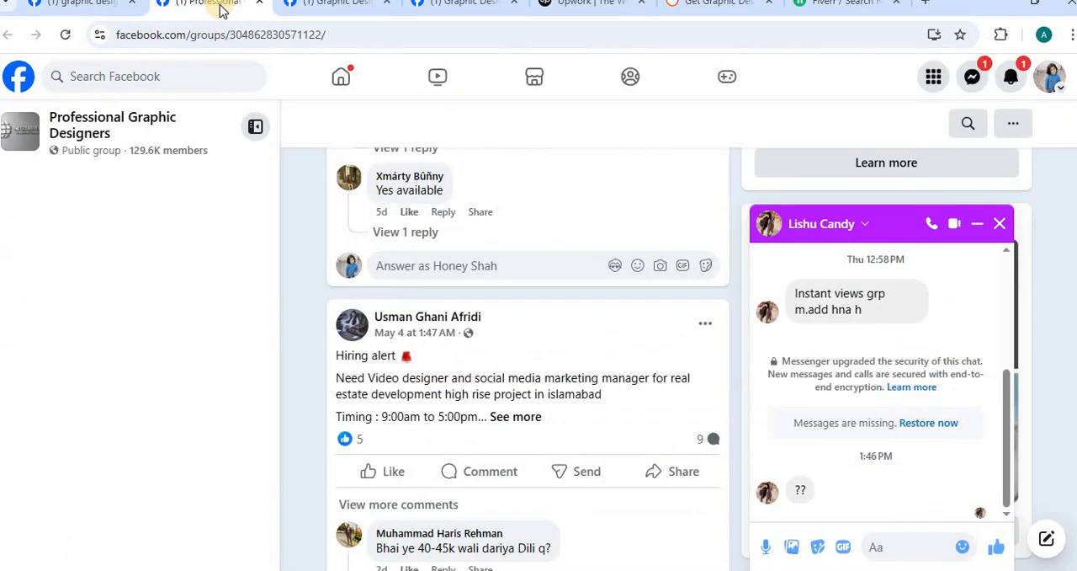
left_click(1003, 224)
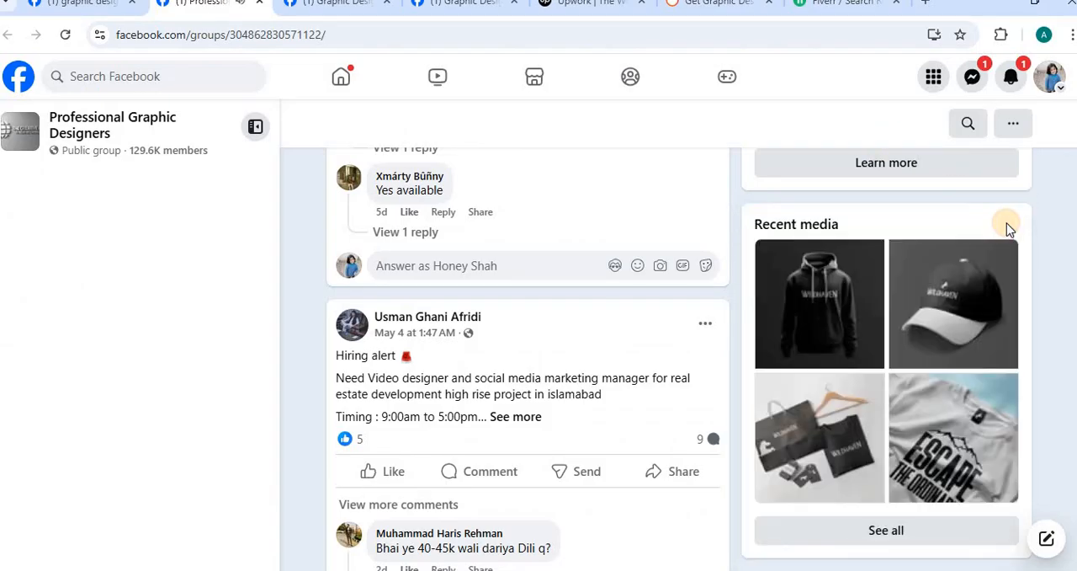
scroll(528, 353, "up", 10)
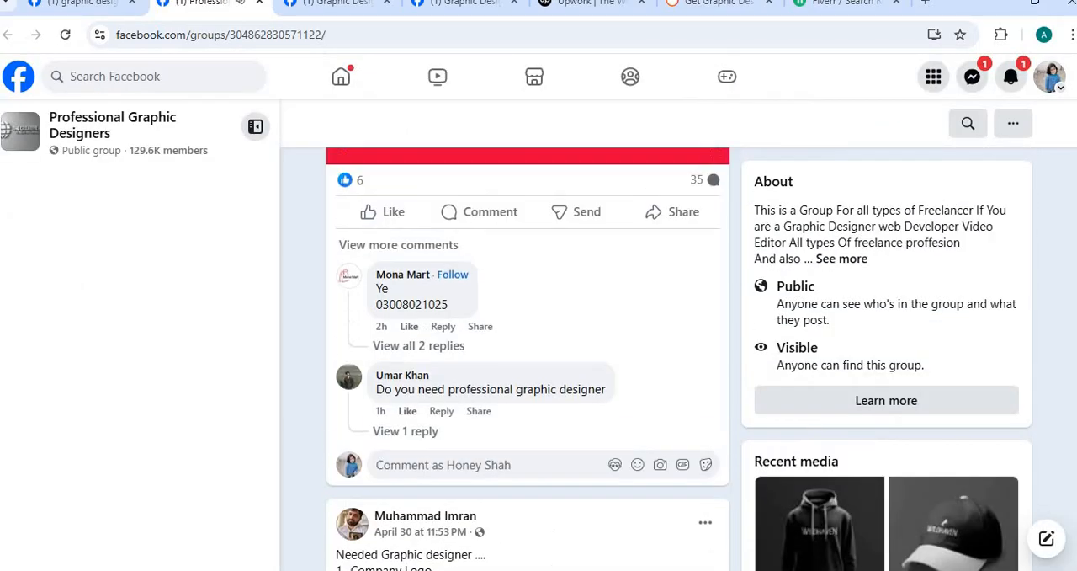
scroll(528, 353, "up", 8)
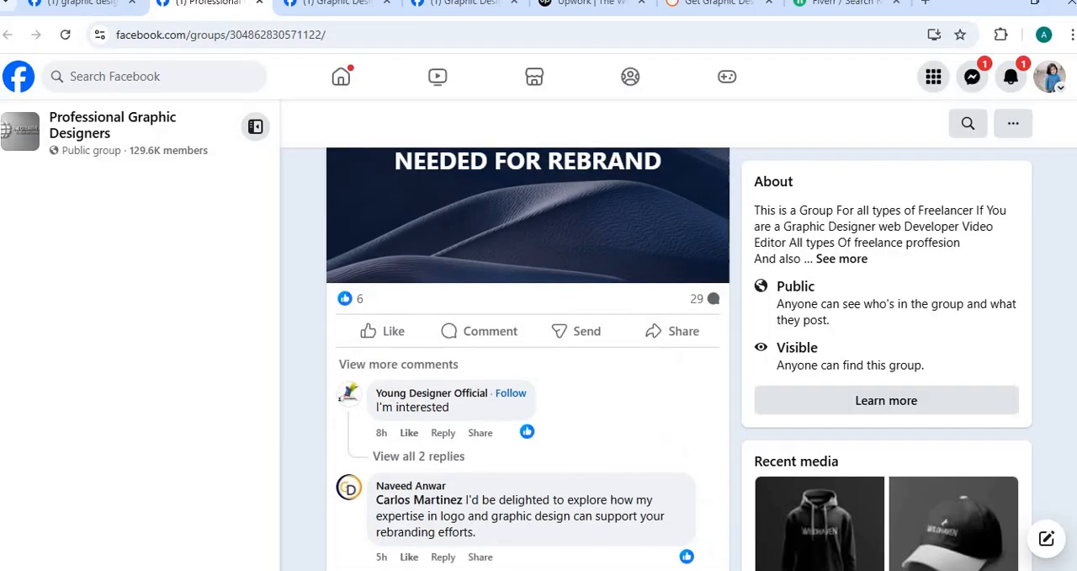
scroll(527, 354, "up", 10)
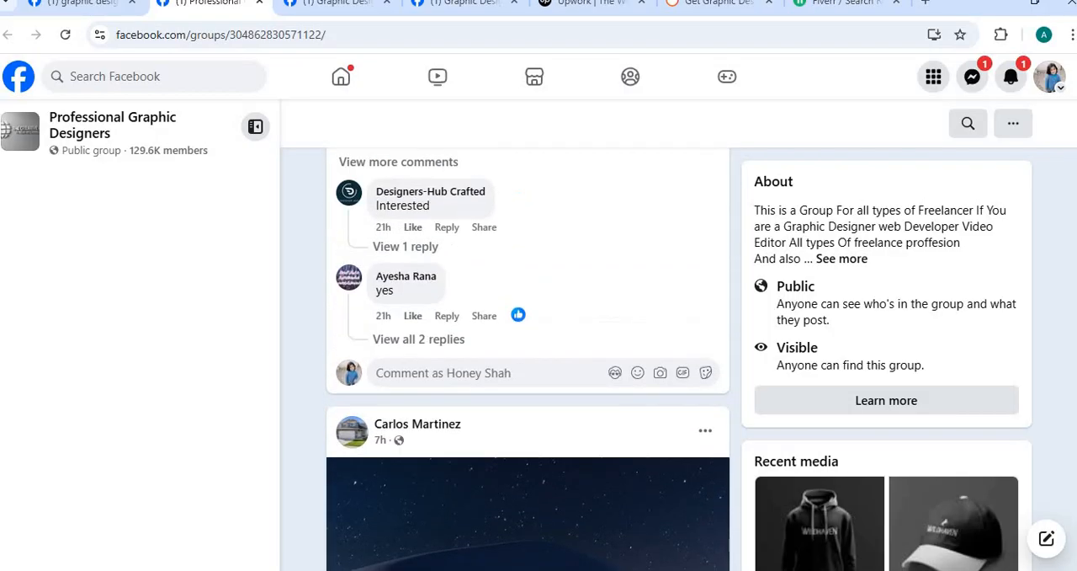
scroll(1073, 168, "up", 7)
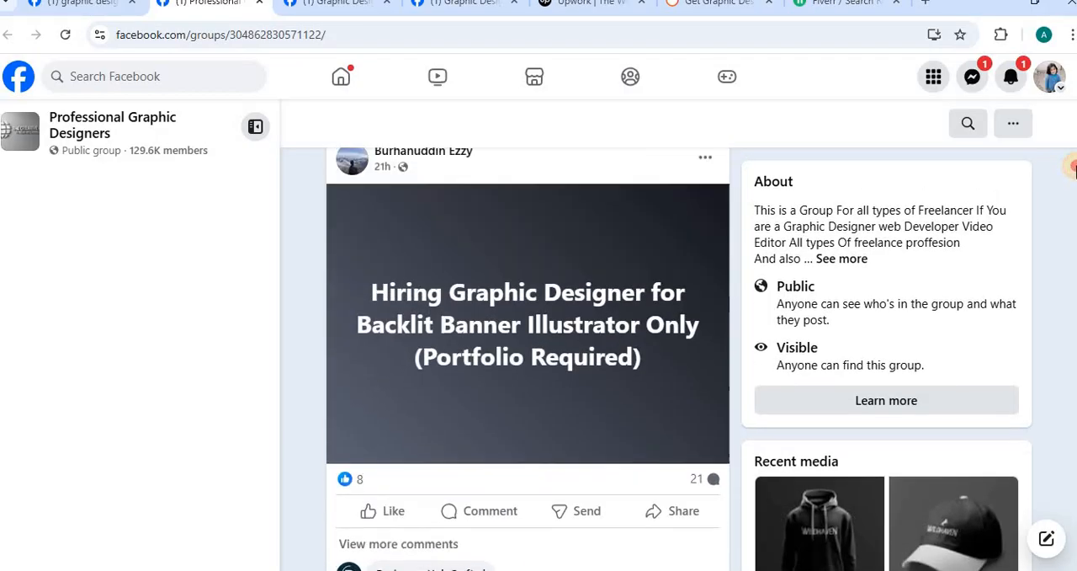
scroll(1073, 144, "up", 4)
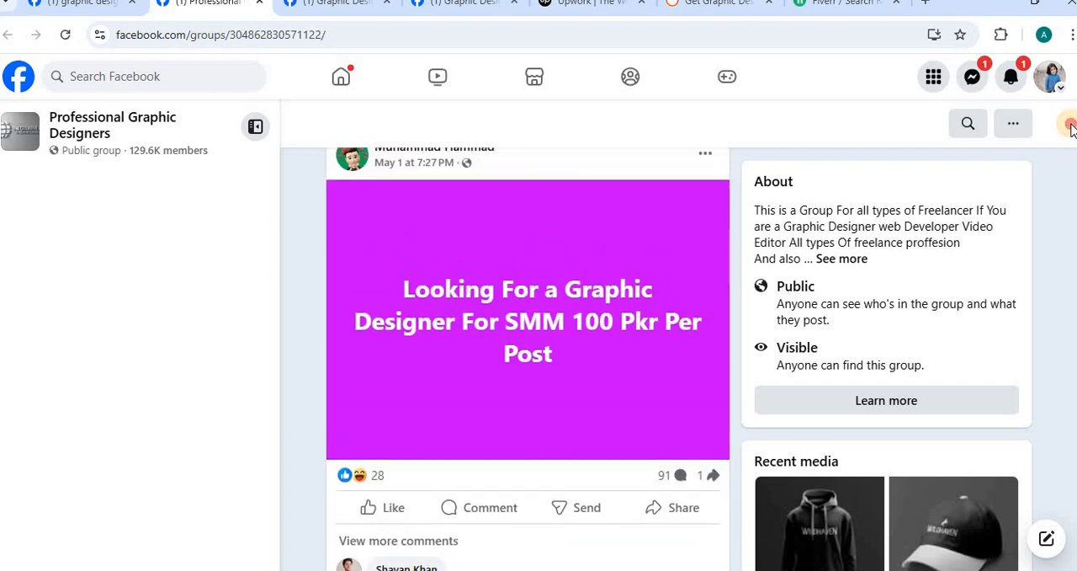
scroll(1072, 123, "up", 1)
scroll(1073, 123, "down", 1)
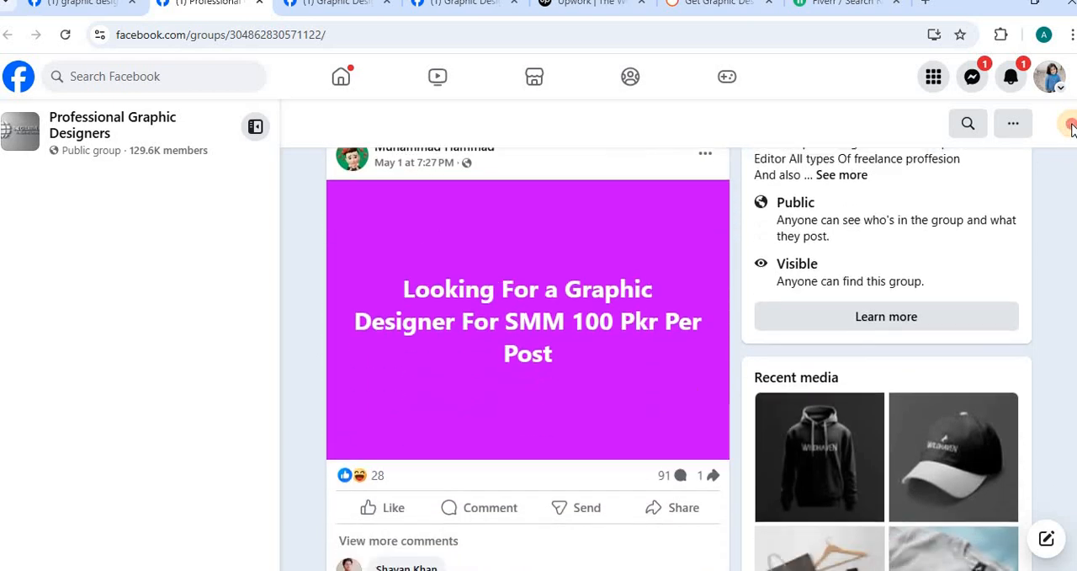
scroll(1070, 105, "up", 4)
scroll(1071, 94, "up", 4)
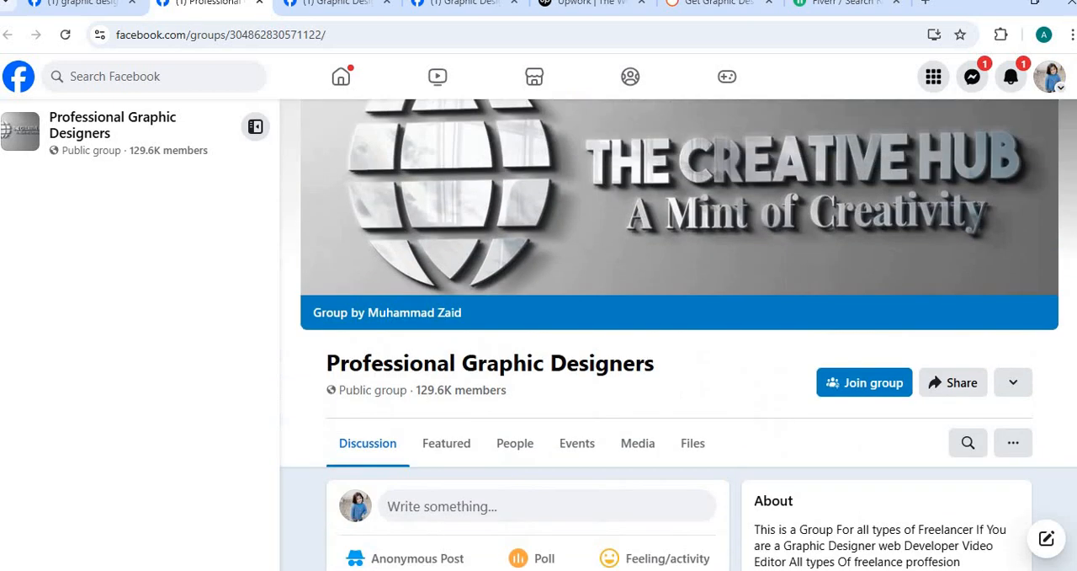
Step: Open the Graphic Design Freelancers group page, close the chat window and examine the posts from clients seeking design work
left_click(328, 5)
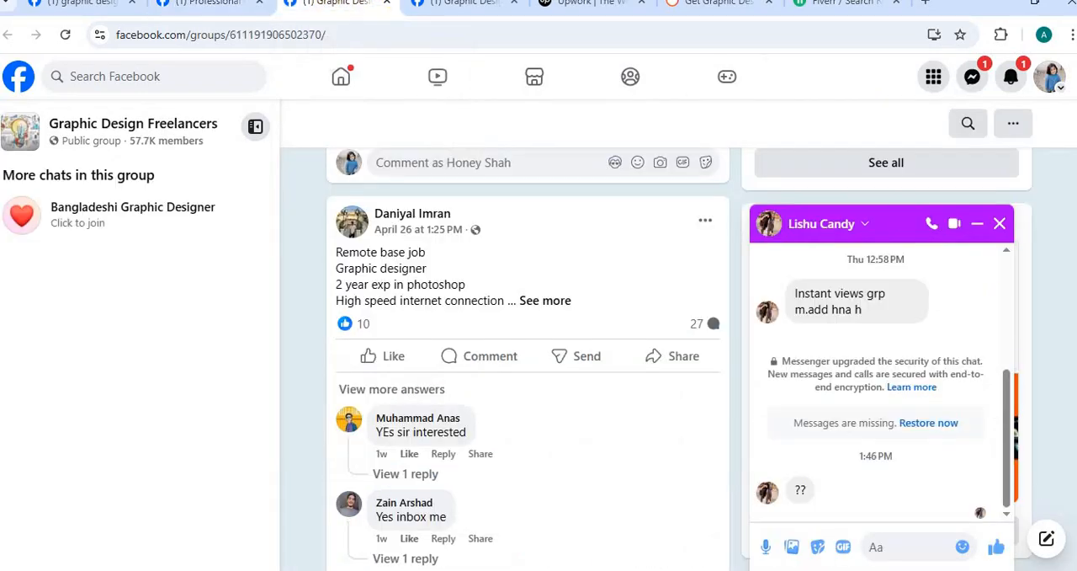
left_click(999, 223)
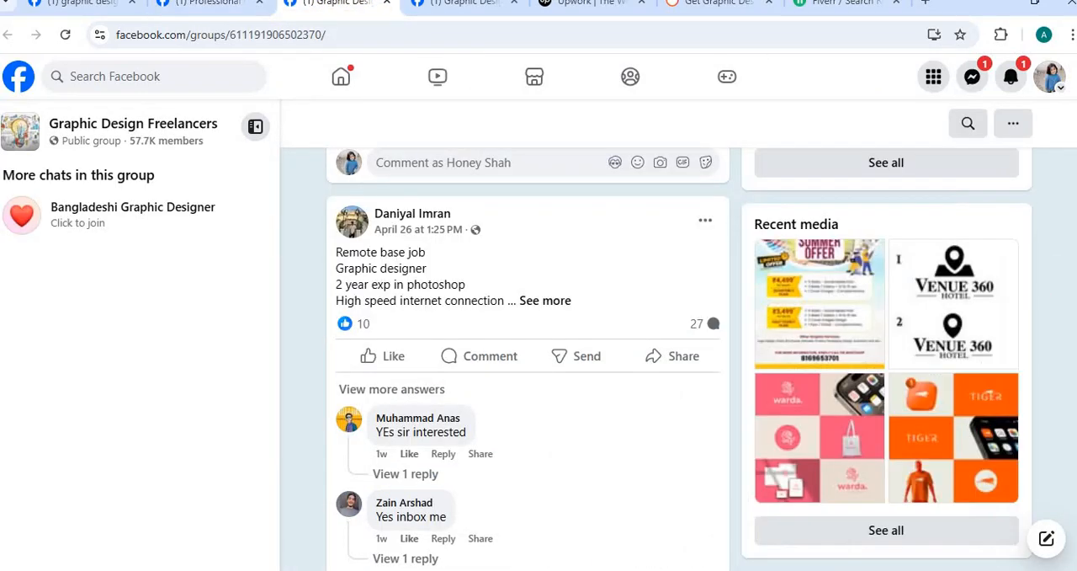
scroll(803, 518, "up", 8)
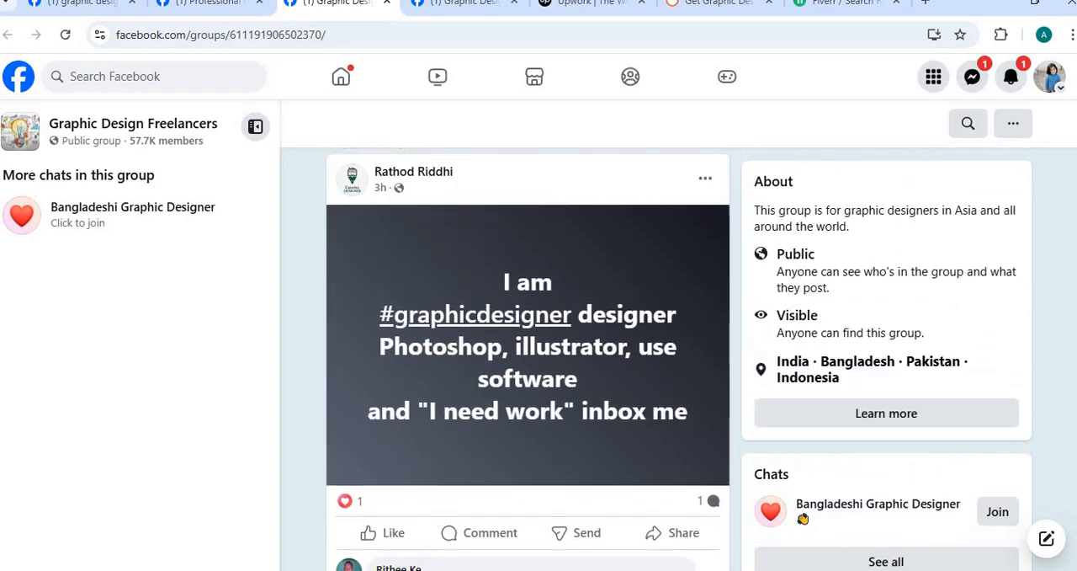
scroll(803, 519, "up", 15)
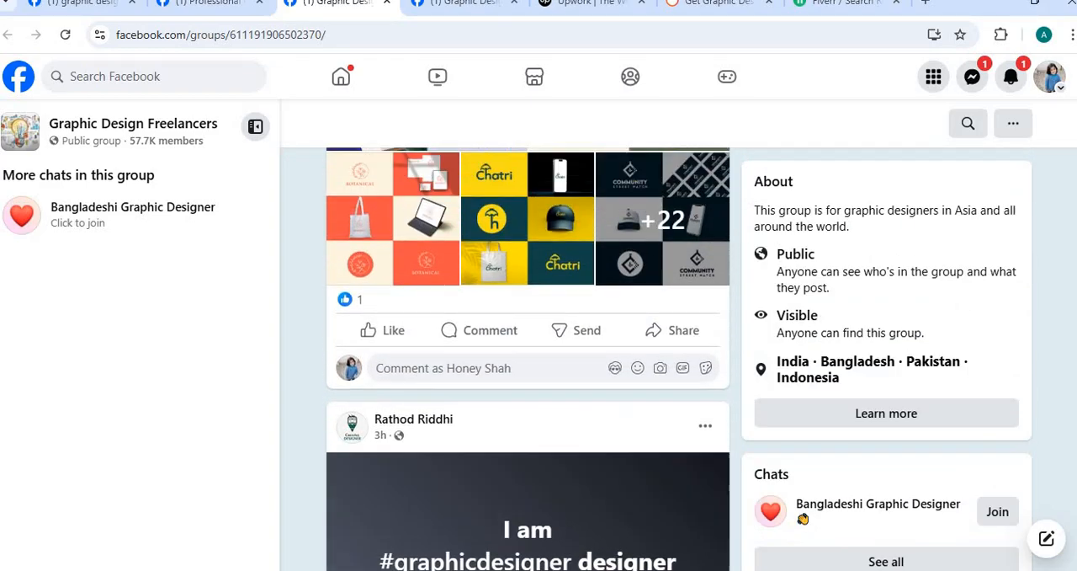
scroll(803, 519, "up", 10)
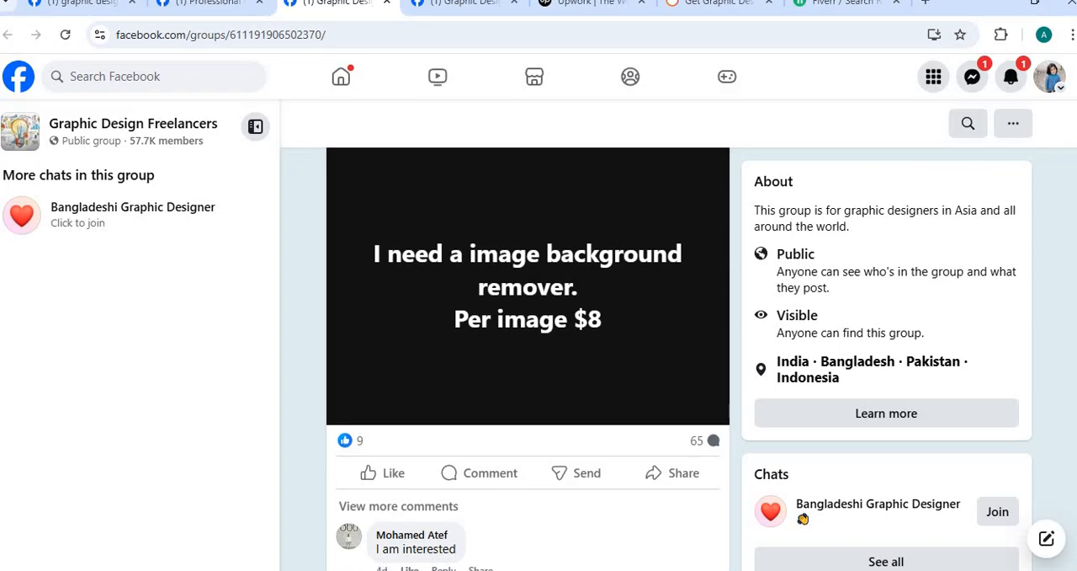
scroll(803, 518, "up", 1)
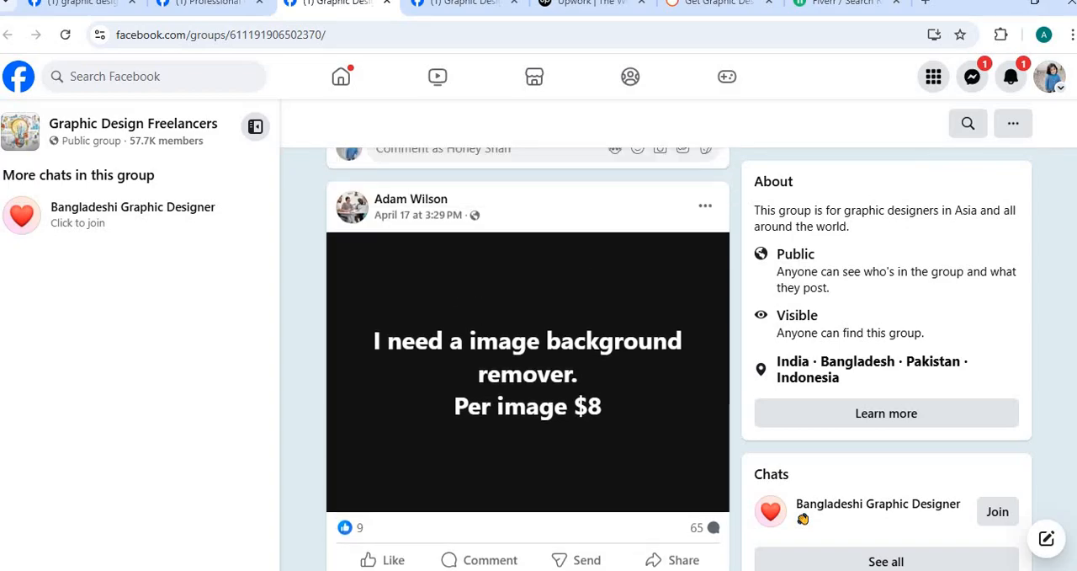
scroll(803, 519, "up", 5)
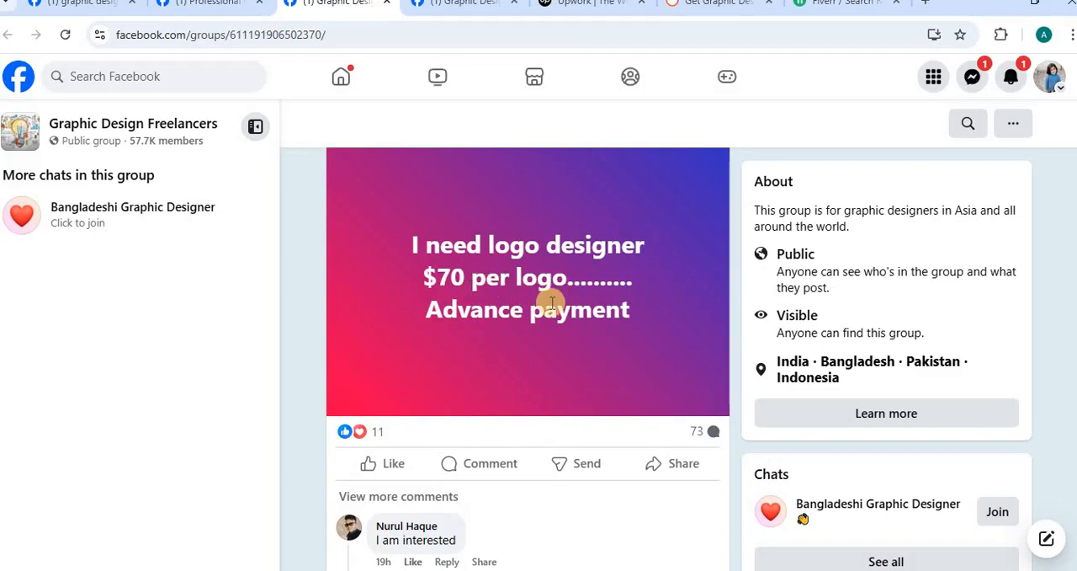
Step: Return to the Graphic Design Freelancers header, bring up the Graphic Designers group page, close the chat window and review its hiring posts
scroll(527, 359, "up", 10)
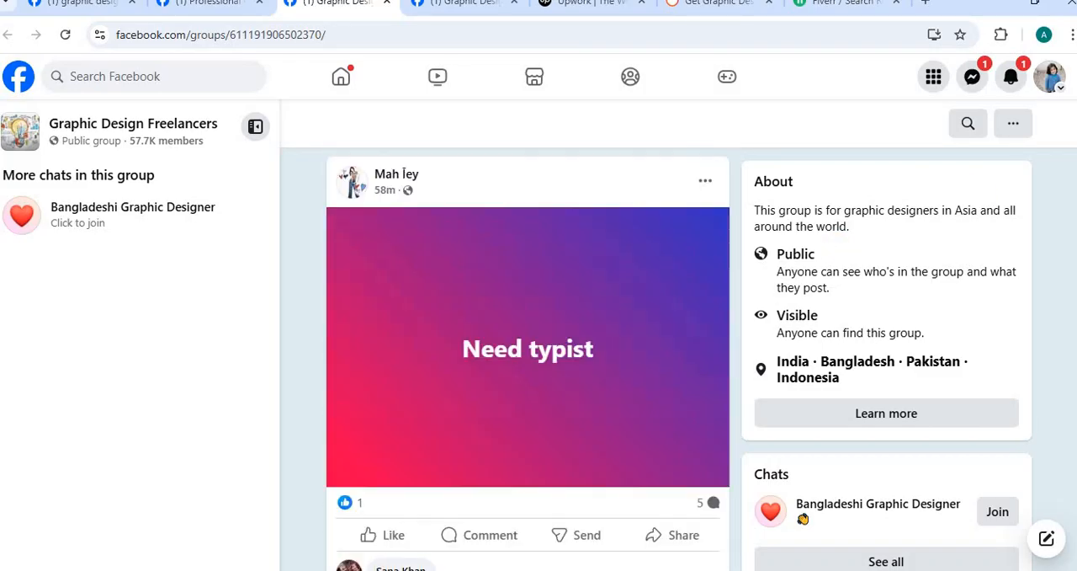
scroll(802, 519, "up", 10)
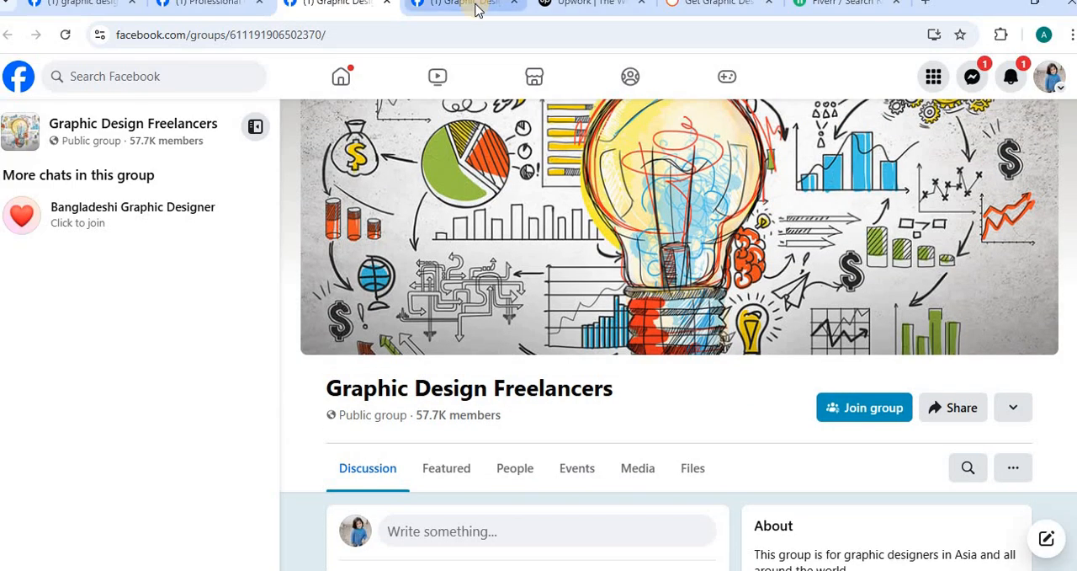
left_click(474, 5)
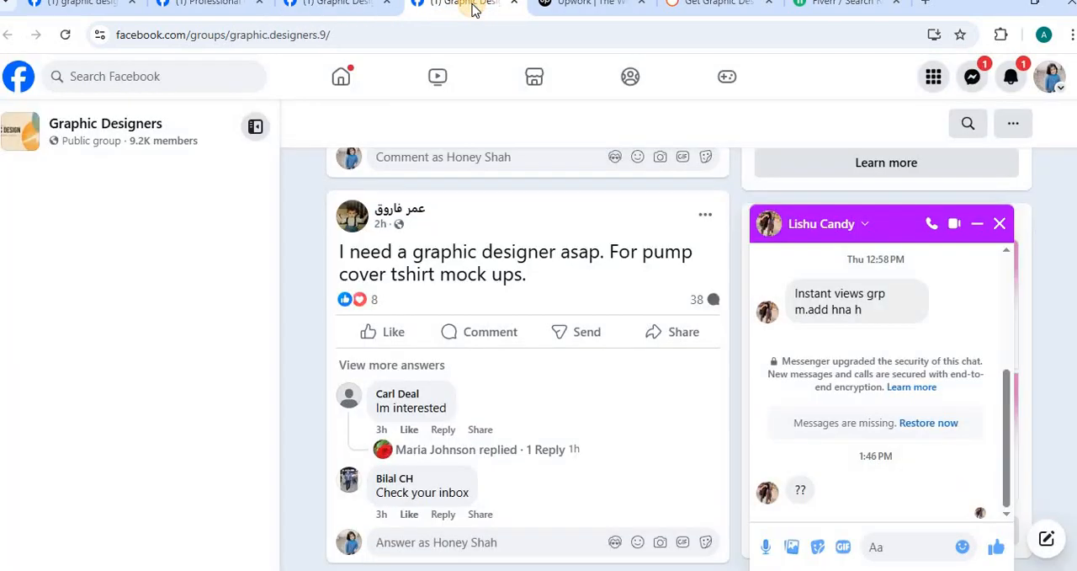
left_click(1000, 224)
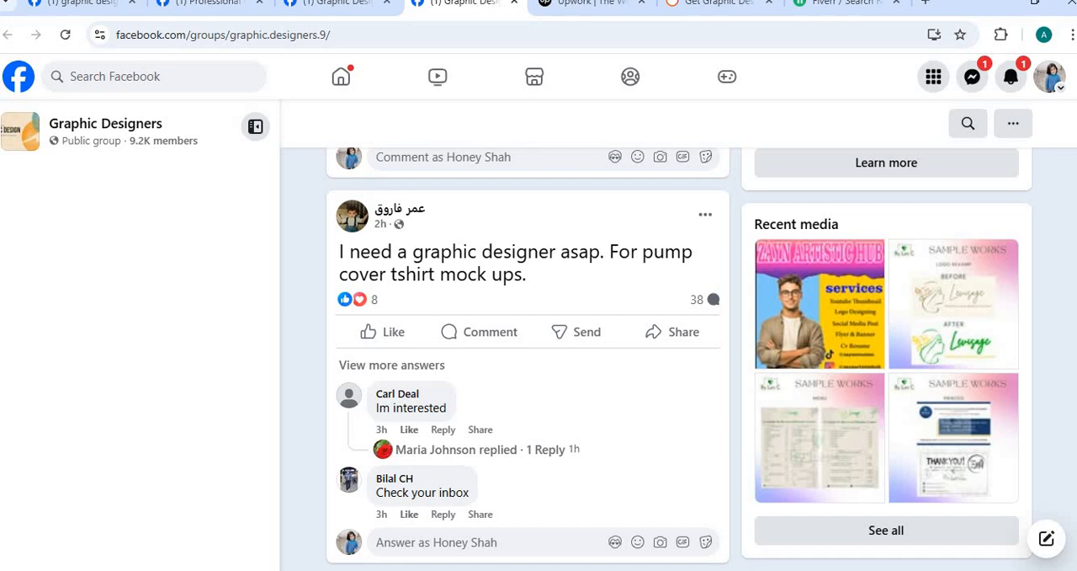
scroll(527, 358, "down", 5)
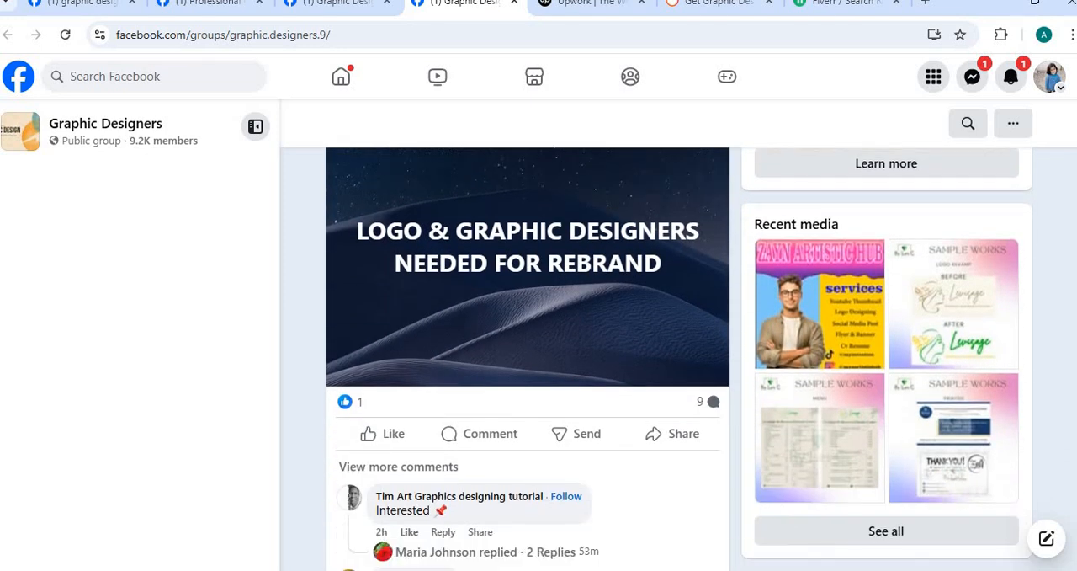
scroll(528, 358, "up", 10)
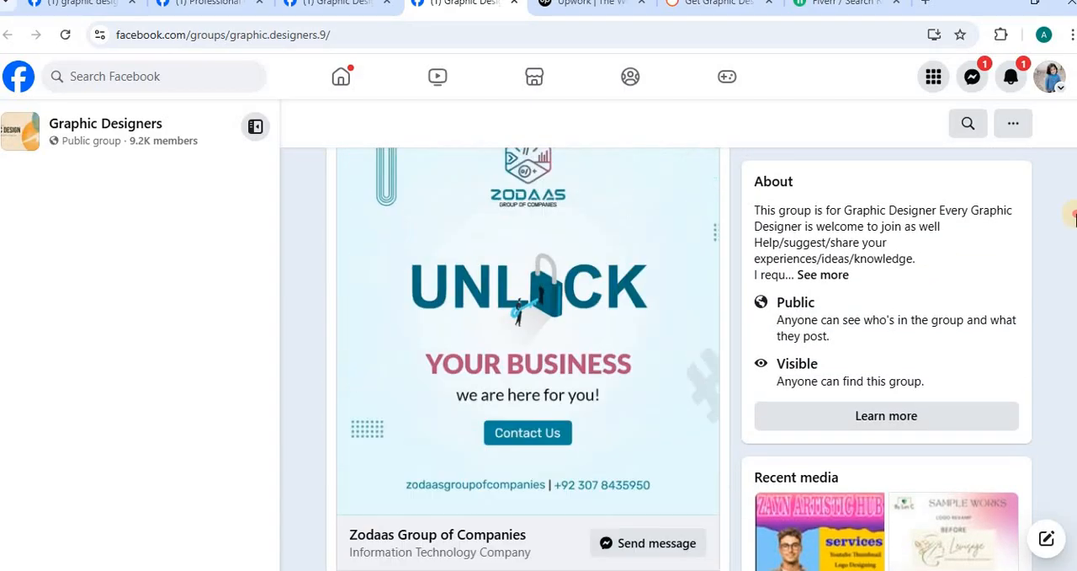
left_click_drag(1075, 215, 1074, 181)
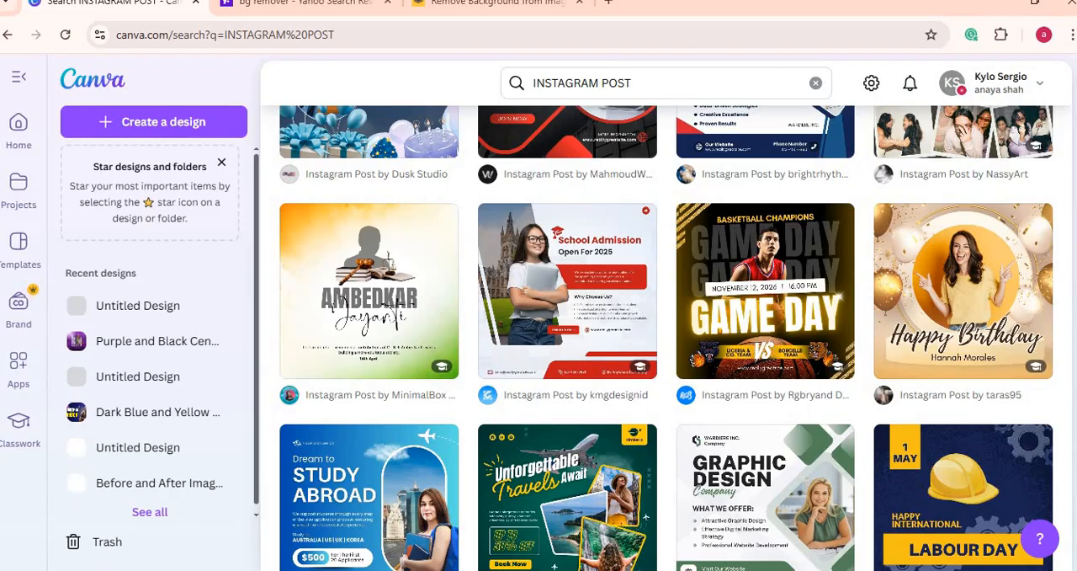
Step: Look through Canva's INSTAGRAM POST results, open the Purple and Black Centric Happy Birthday design and select the lower confetti on page 1
scroll(331, 386, "down", 5)
scroll(331, 387, "up", 10)
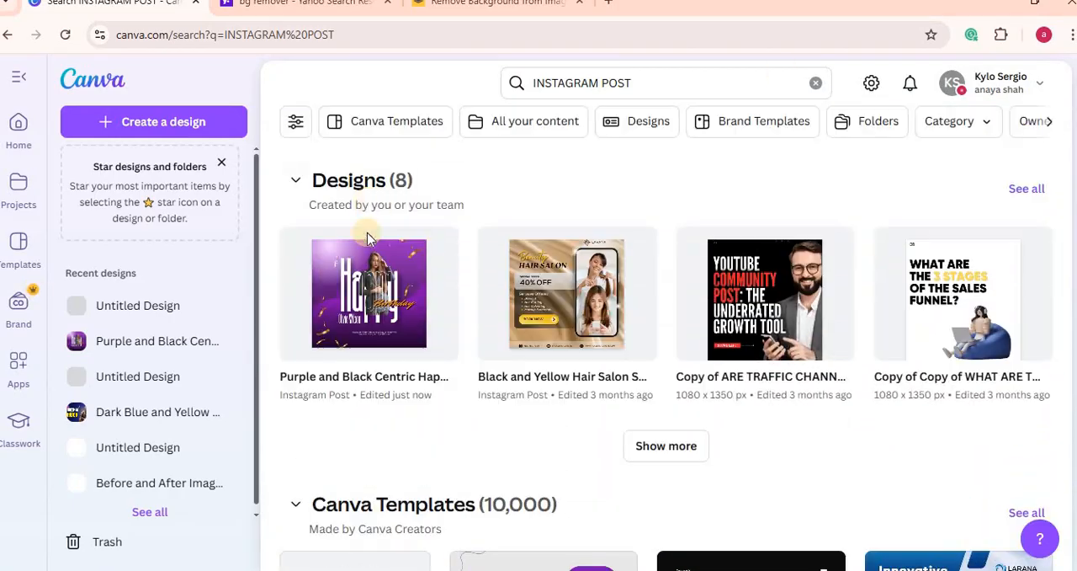
left_click(369, 282)
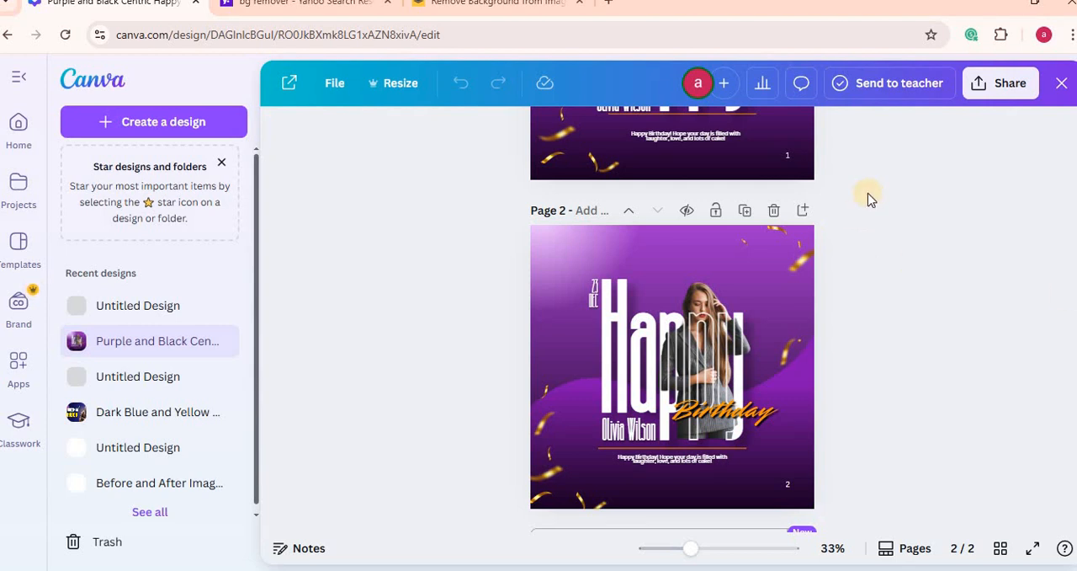
left_click(667, 132)
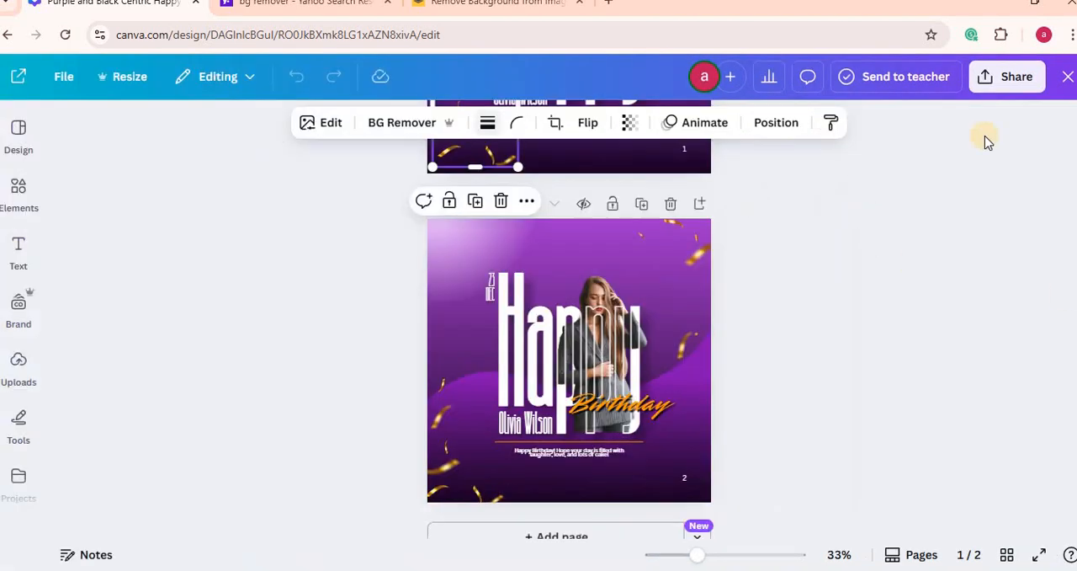
scroll(569, 337, "up", 4)
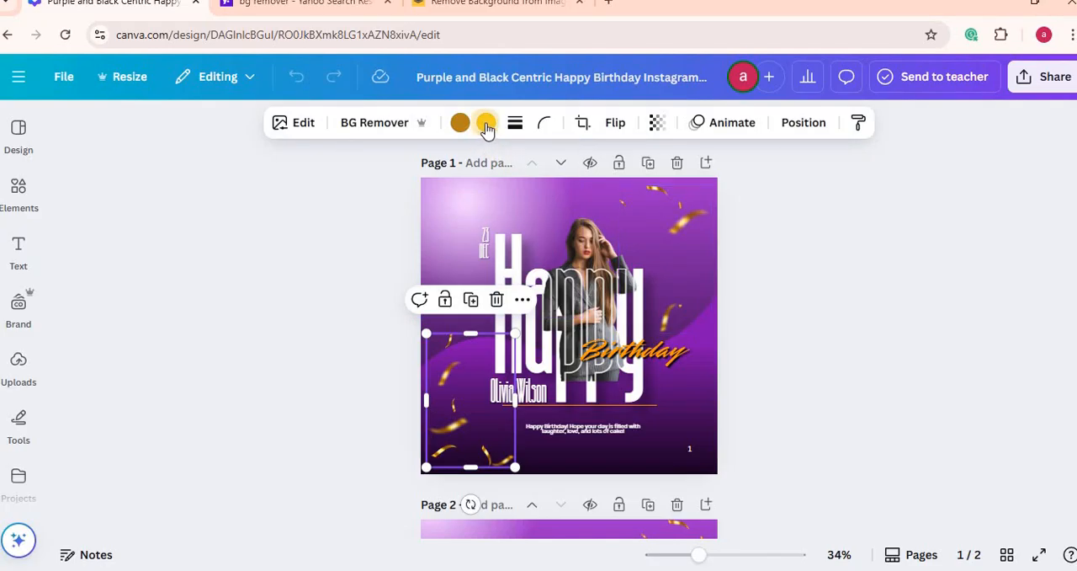
Step: Nudge the two confetti graphics on page 1 outward and shift the woman's photo slightly right and down
mouse_move(683, 216)
left_mouse_down()
mouse_move(676, 207)
mouse_move(679, 246)
mouse_move(683, 212)
left_mouse_up()
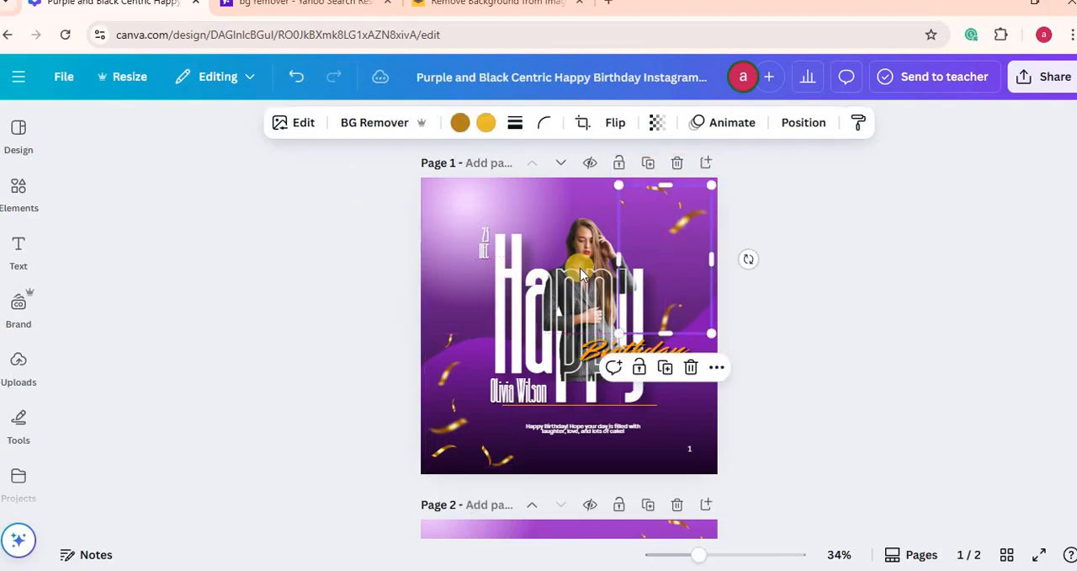
mouse_move(455, 394)
left_mouse_down()
mouse_move(440, 449)
mouse_move(444, 404)
left_mouse_up()
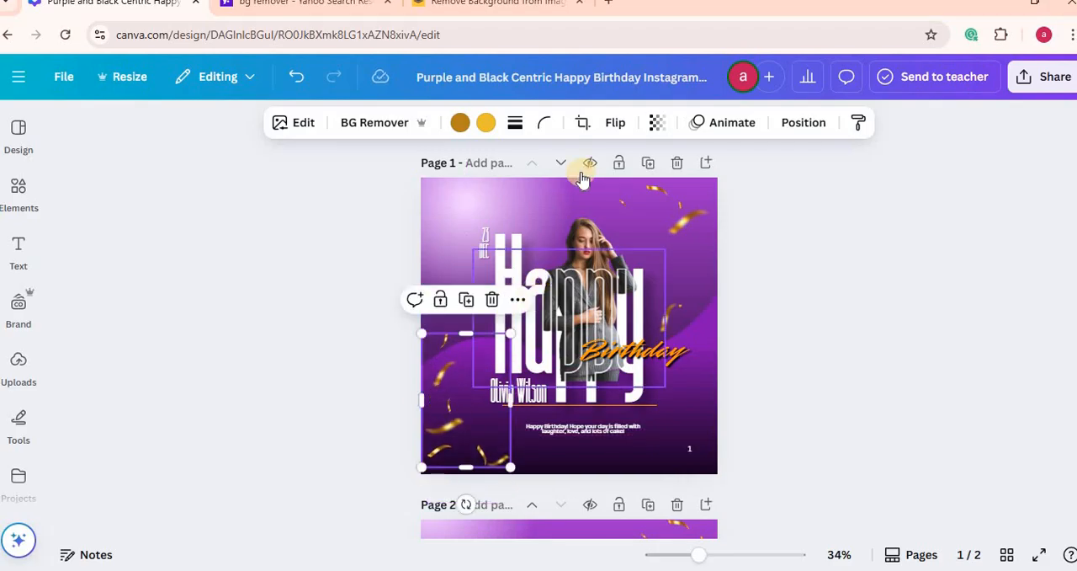
left_click(600, 194)
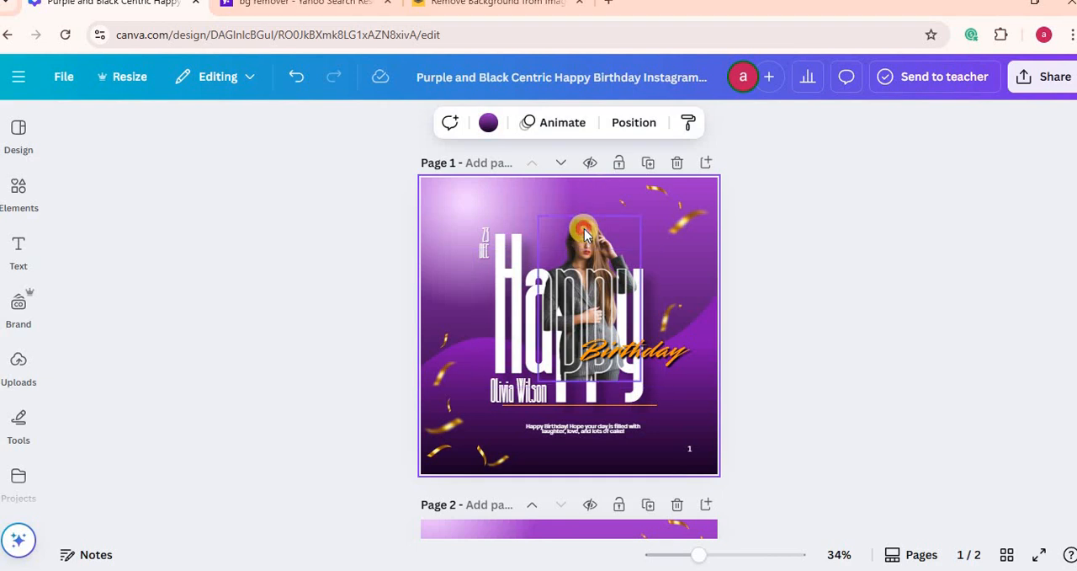
mouse_move(585, 234)
left_mouse_down()
mouse_move(627, 202)
mouse_move(601, 222)
mouse_move(601, 239)
left_mouse_up()
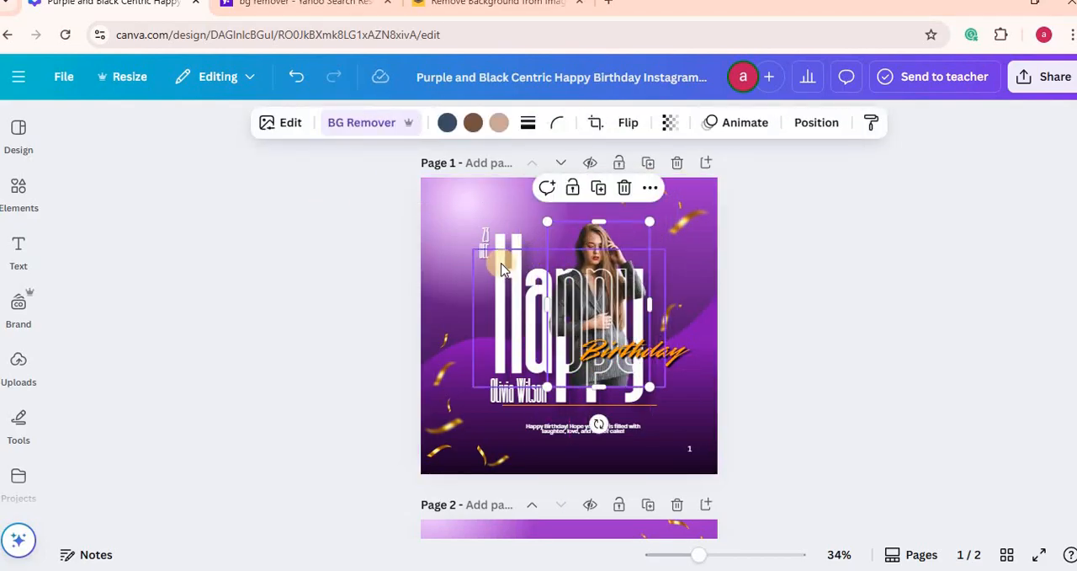
Step: Select the Happy headline, date, name, divider line and greeting text in turn, and nudge the light glow slightly left
mouse_move(501, 267)
left_mouse_down()
mouse_move(507, 200)
mouse_move(512, 257)
mouse_move(499, 266)
left_mouse_up()
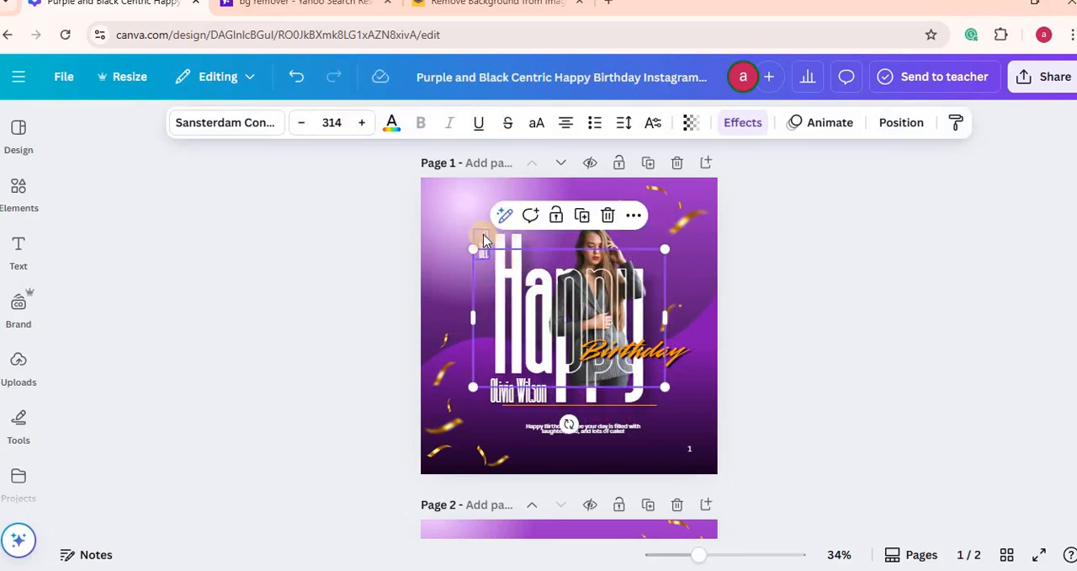
left_click(484, 239)
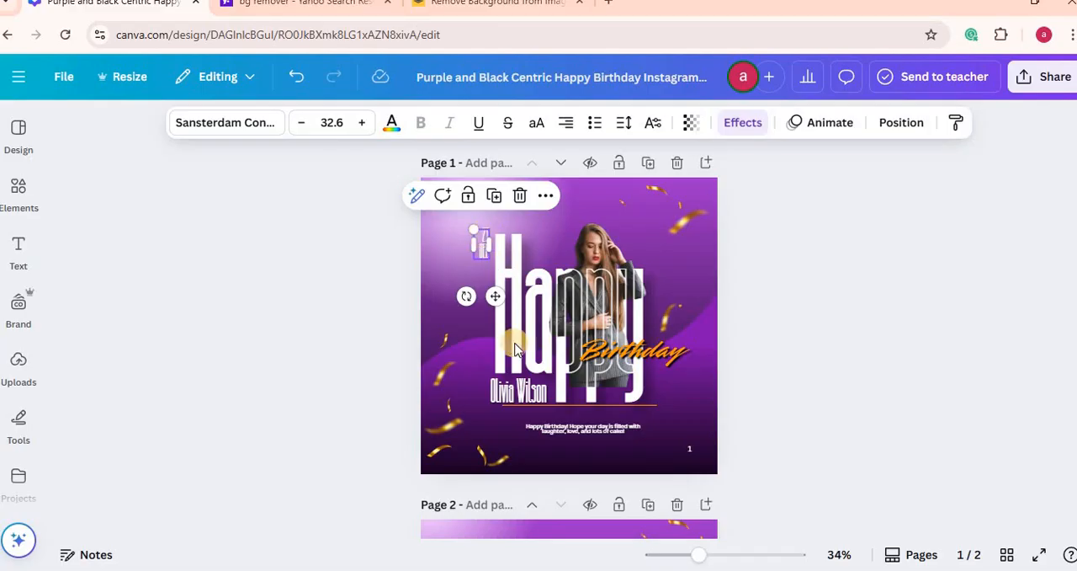
left_click(516, 401)
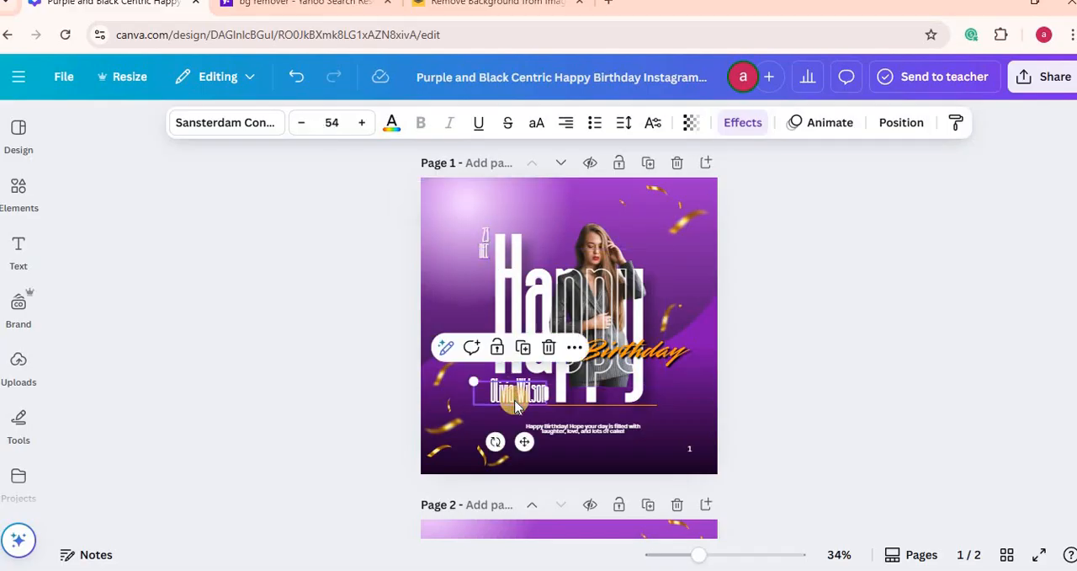
left_click(573, 409)
left_click(594, 431)
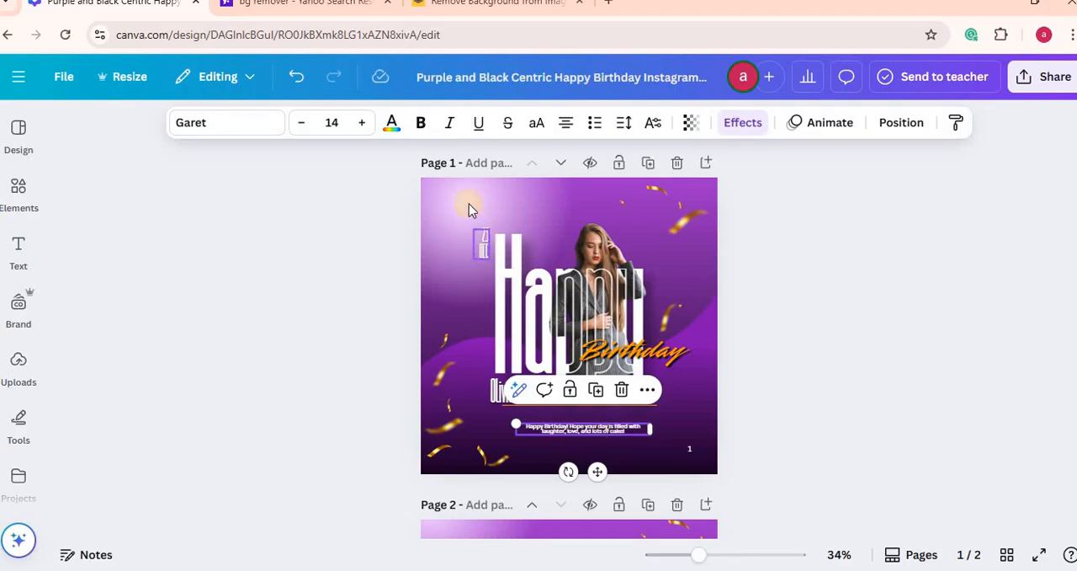
mouse_move(467, 200)
left_mouse_down()
mouse_move(435, 219)
mouse_move(459, 199)
left_mouse_up()
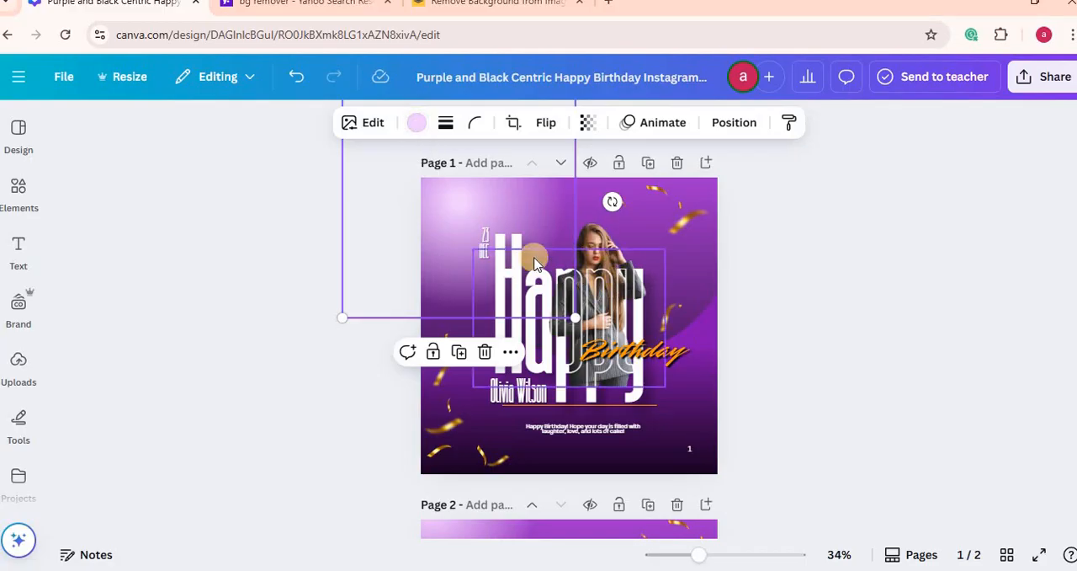
Step: Examine the Happy headline text and the Shadow effect settings of the orange Birthday text
double_click(543, 357)
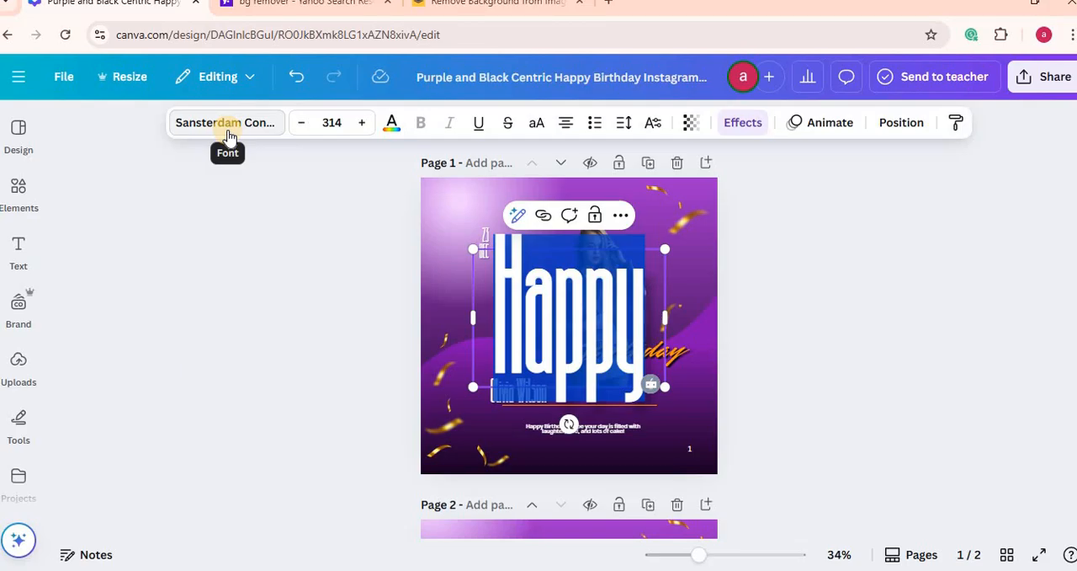
left_click(682, 359)
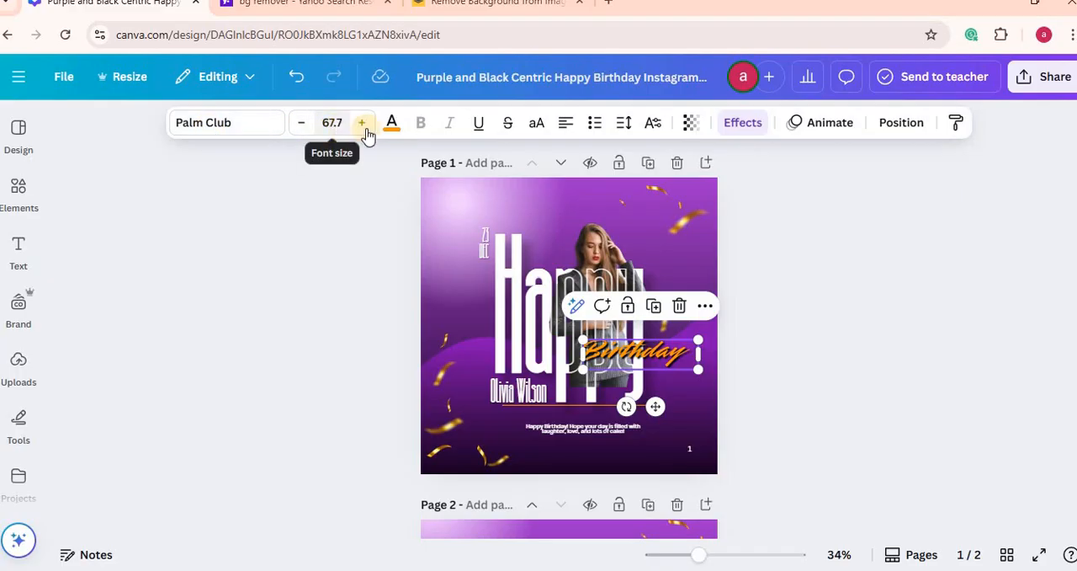
left_click(741, 125)
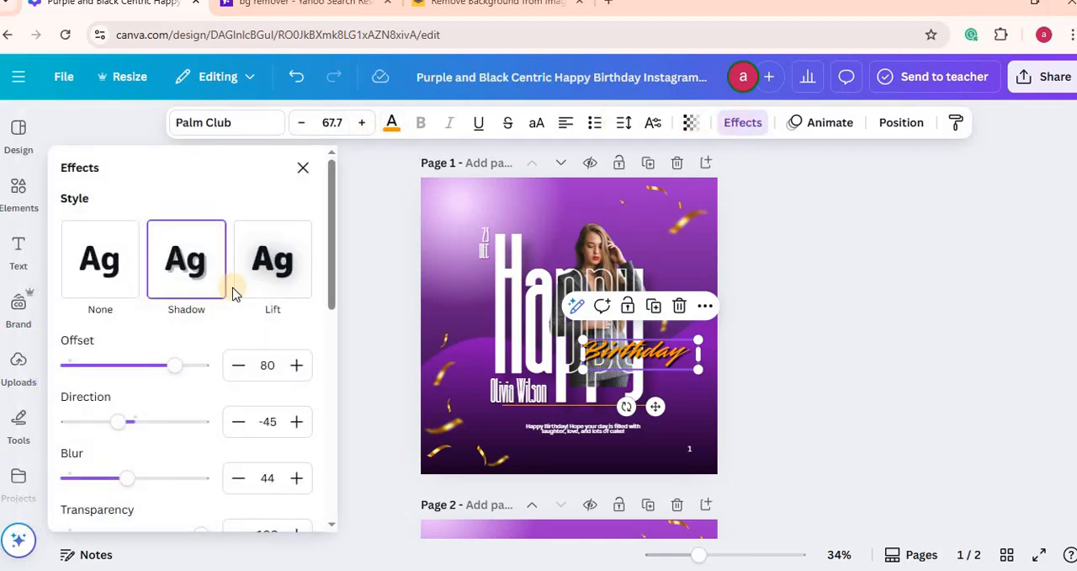
left_click(184, 280)
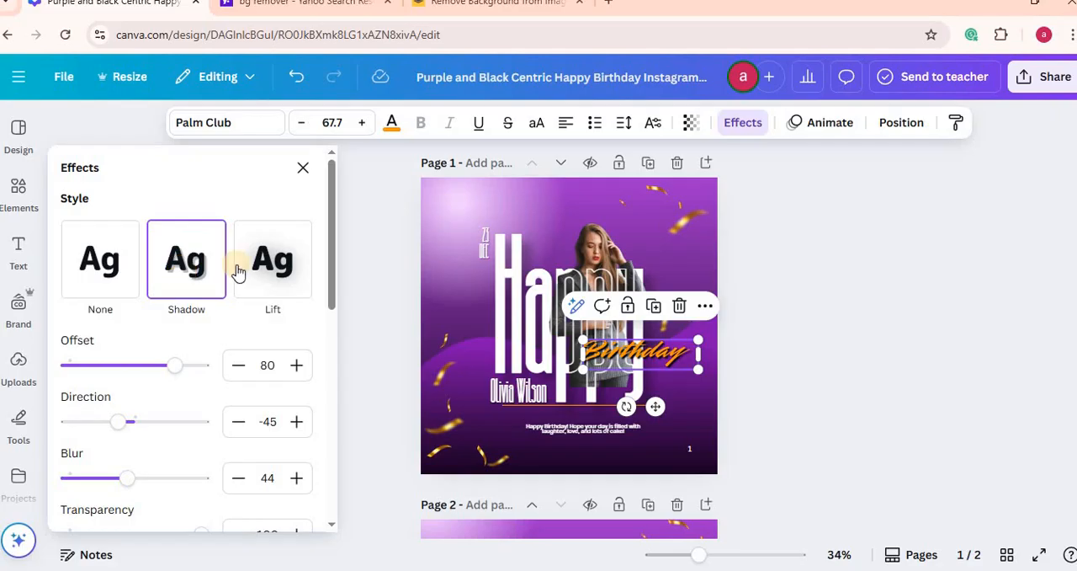
left_click_drag(334, 245, 332, 276)
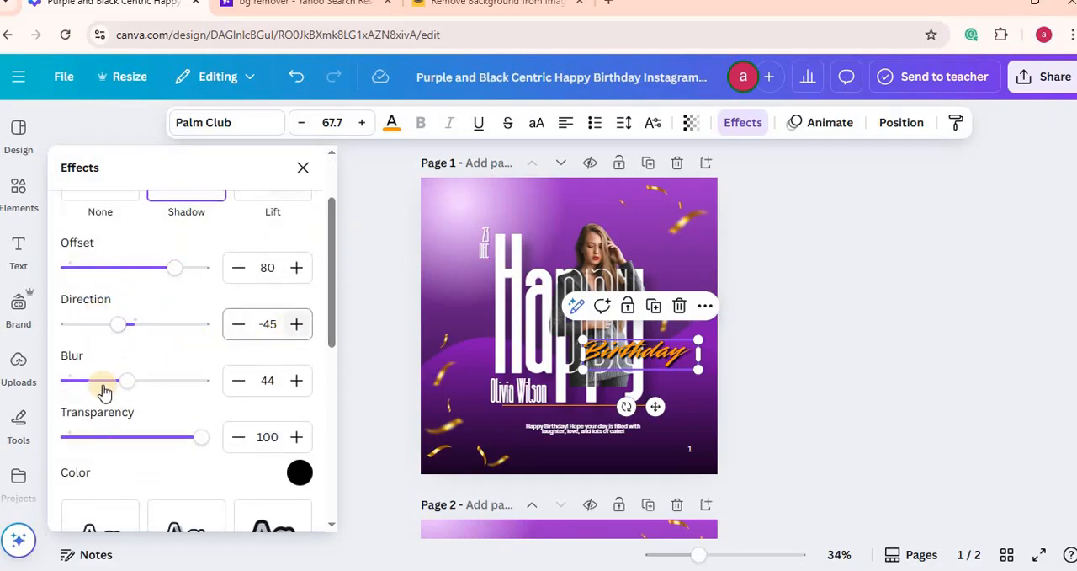
left_click_drag(331, 288, 309, 186)
left_click(302, 168)
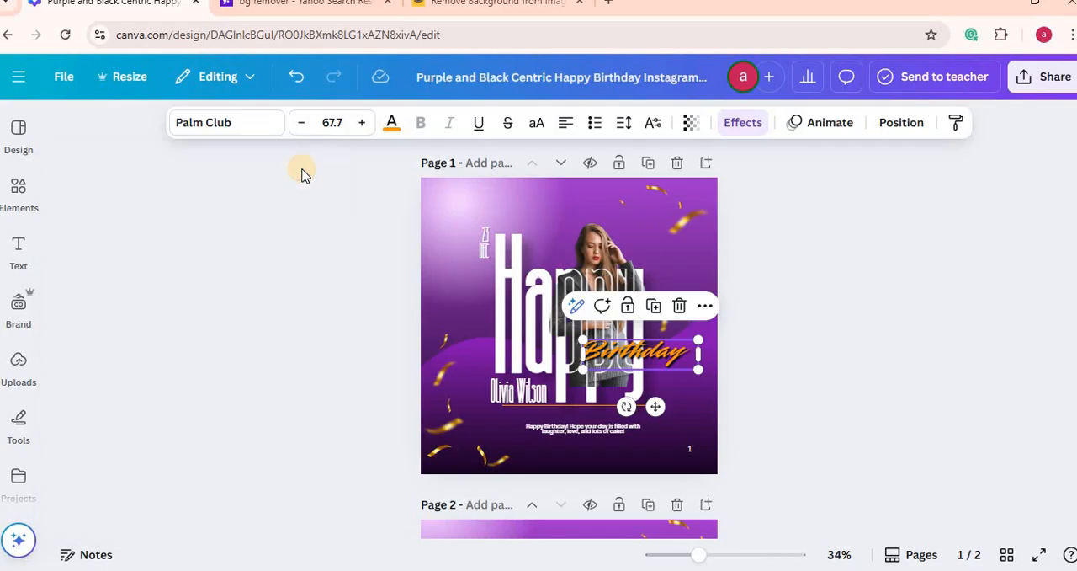
Step: Check the fonts of the greeting line and the name text, and compare page 1 with page 2
left_click(577, 434)
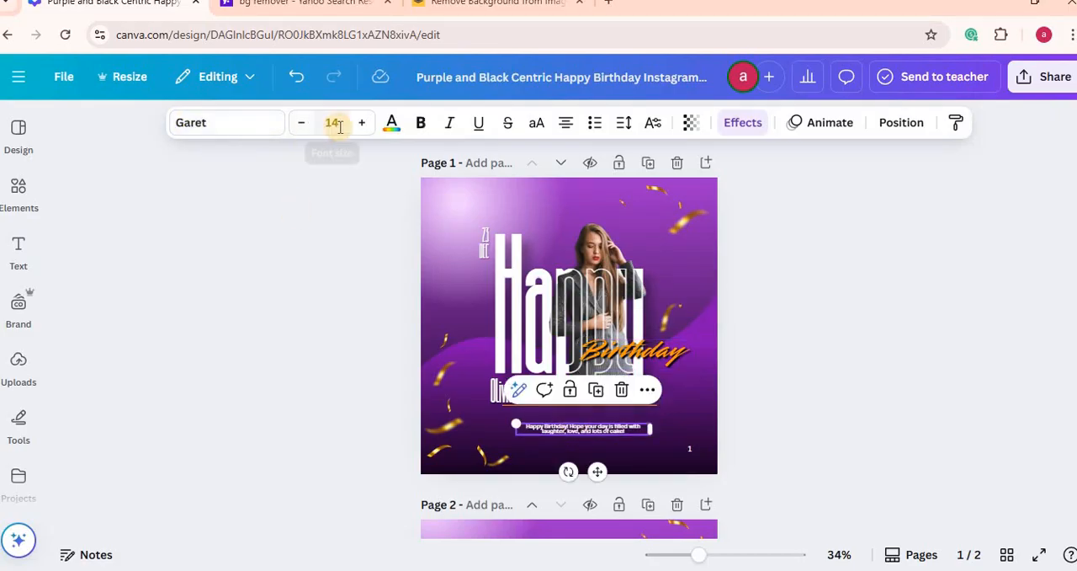
left_click(495, 402)
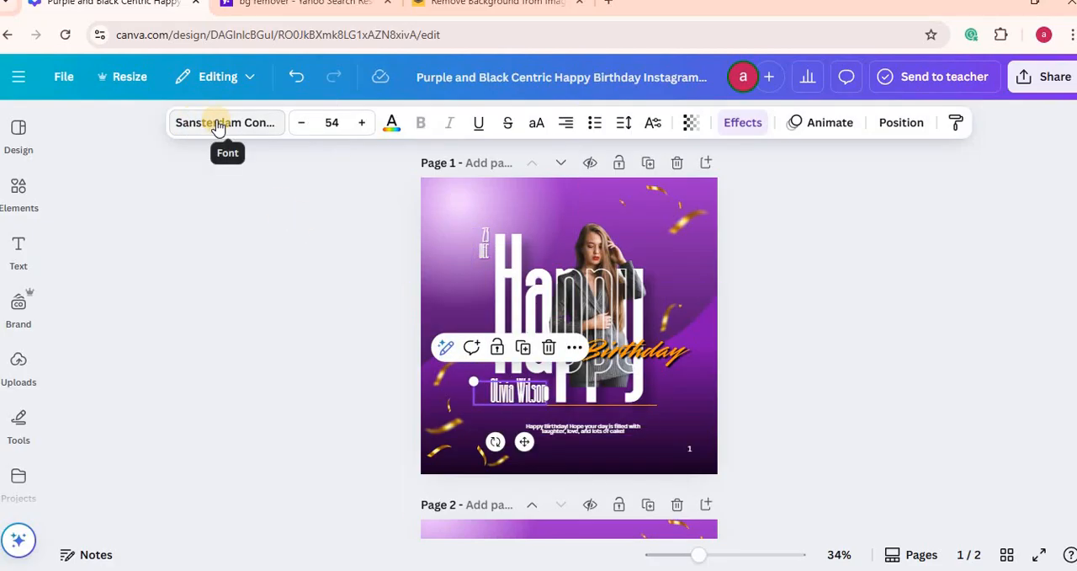
scroll(657, 210, "down", 3)
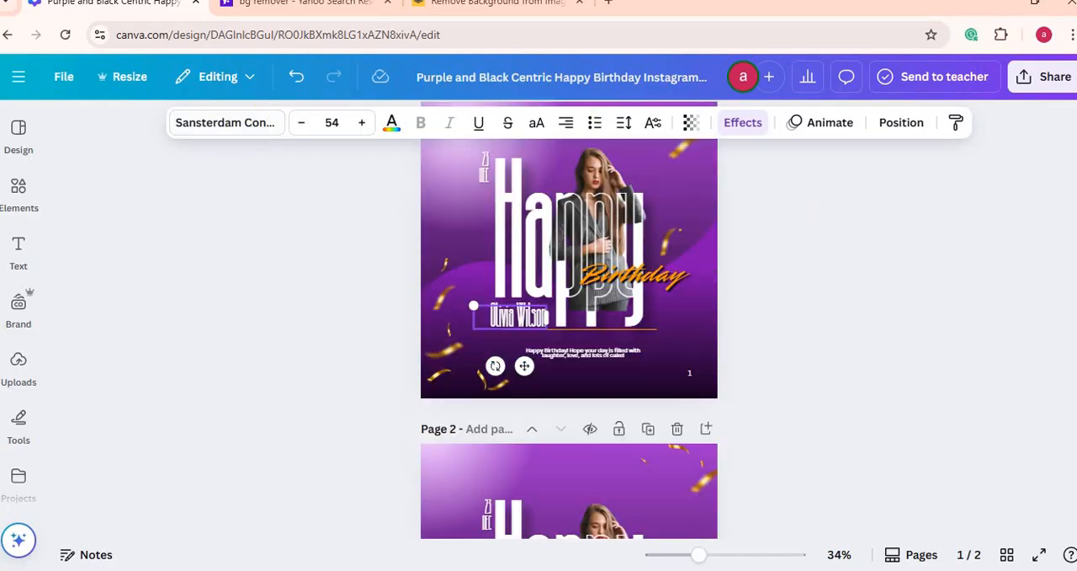
scroll(657, 210, "up", 3)
scroll(657, 210, "down", 1)
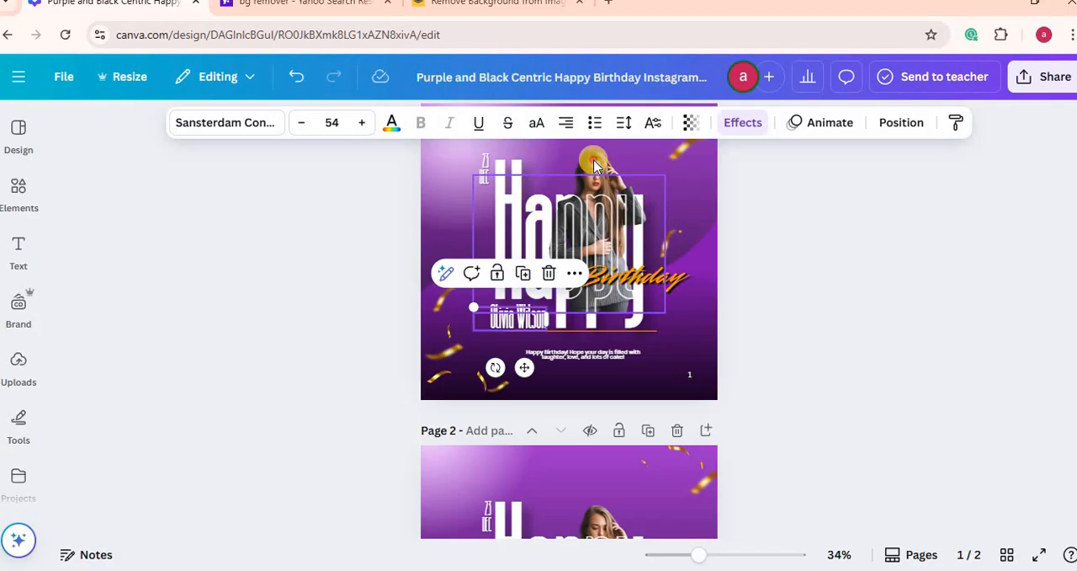
left_click(594, 163)
double_click(598, 168)
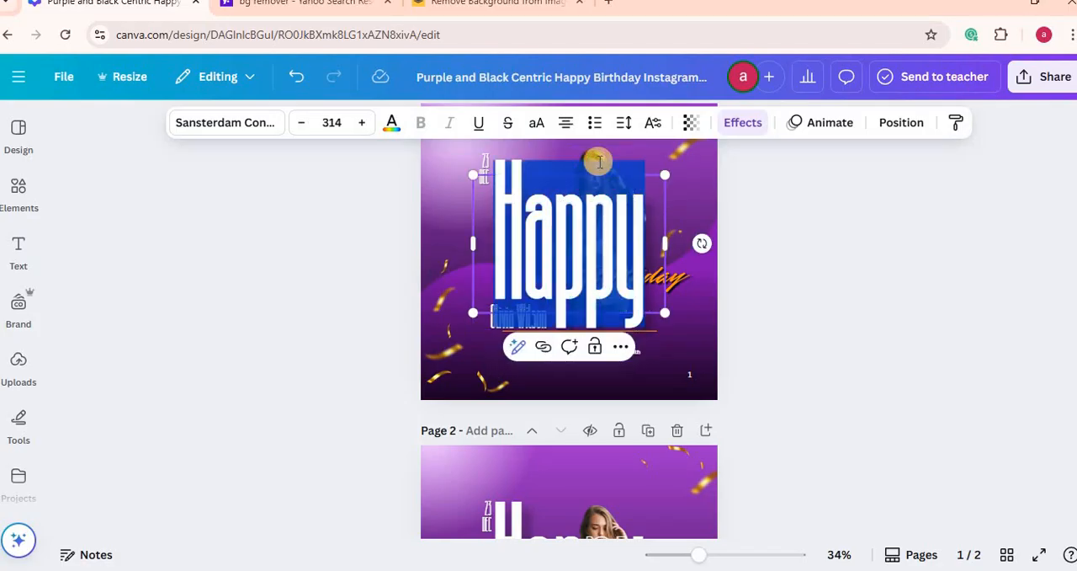
left_click_drag(634, 256, 531, 290)
left_click(806, 256)
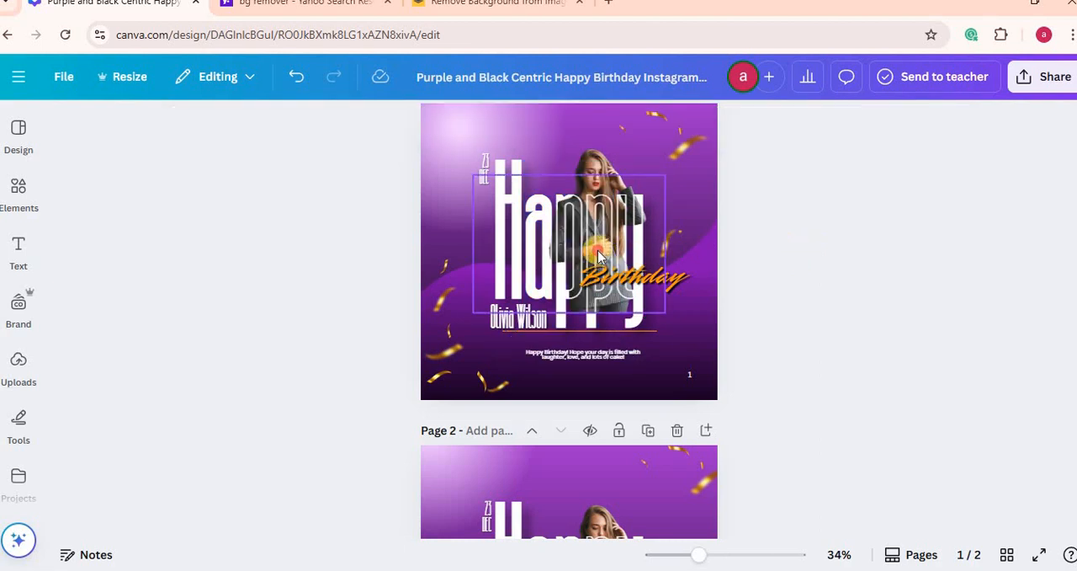
Step: Separate the headline layers on page 1 by moving the outlined Happy text to the lower left and the solid Happy text and photo rightward
left_click_drag(566, 346, 451, 307)
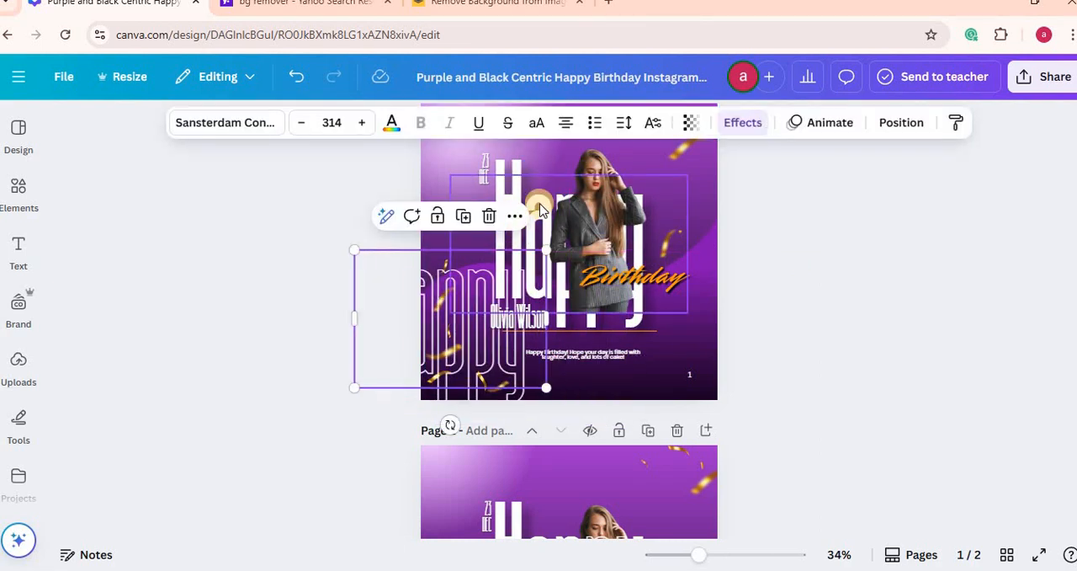
left_click_drag(539, 209, 588, 215)
left_click_drag(629, 174, 660, 224)
left_click(538, 202)
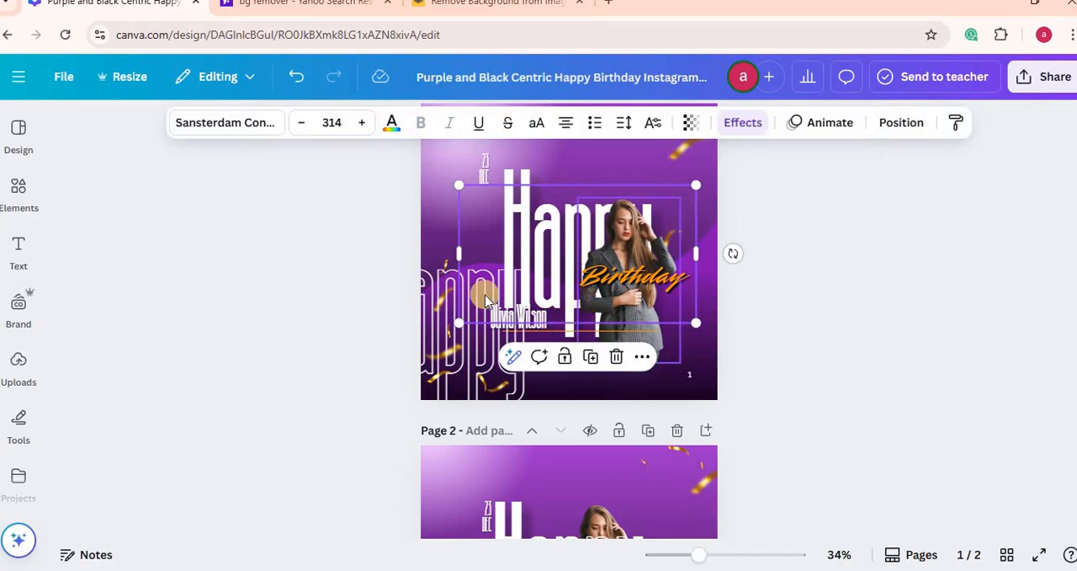
Step: Move the divider line and greeting text lower on page 1, and shift the name text and date toward the left edge
left_click_drag(604, 337, 580, 375)
left_click_drag(511, 316, 452, 269)
left_click(496, 185)
left_click_drag(497, 185, 480, 223)
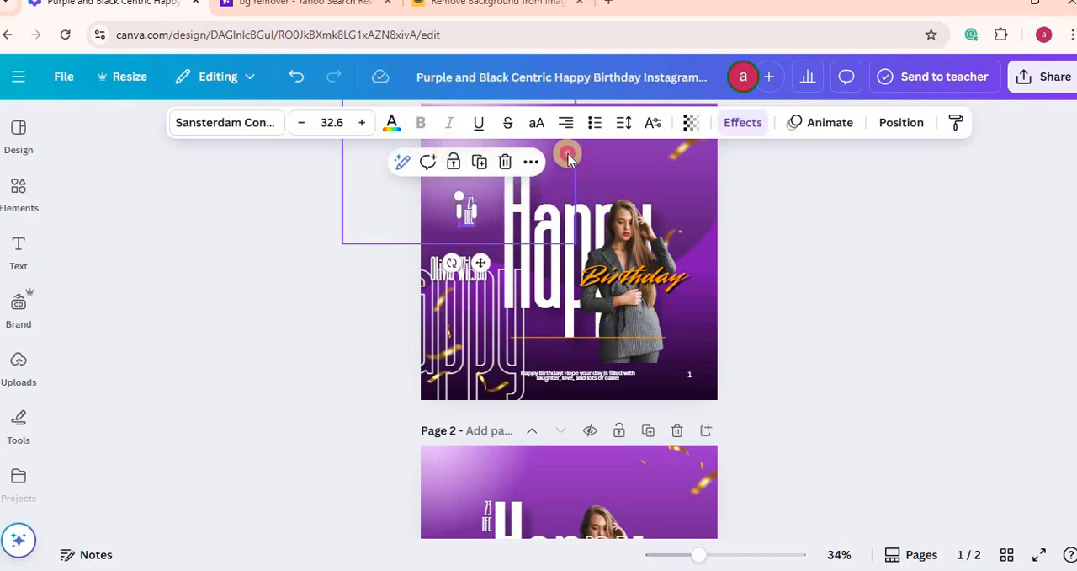
Step: Add a third page to the design and set its background colour to white
left_click(568, 155)
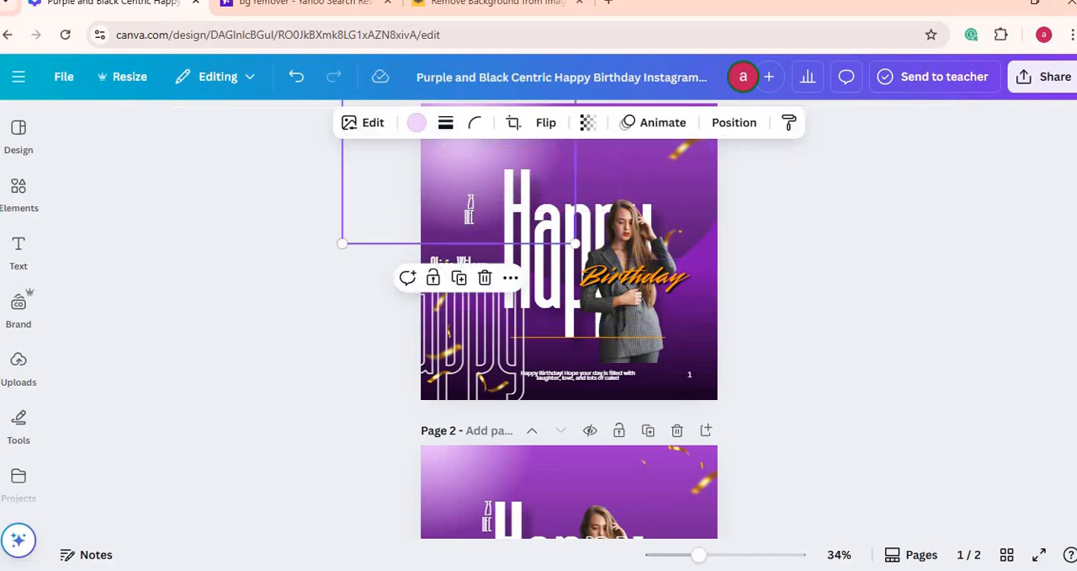
scroll(569, 337, "down", 3)
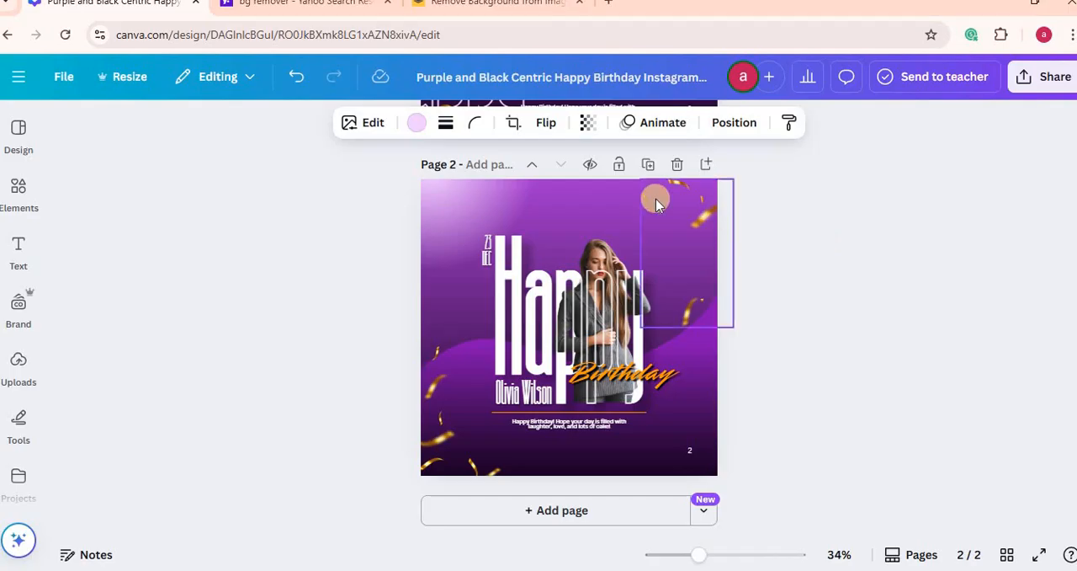
left_click(555, 507)
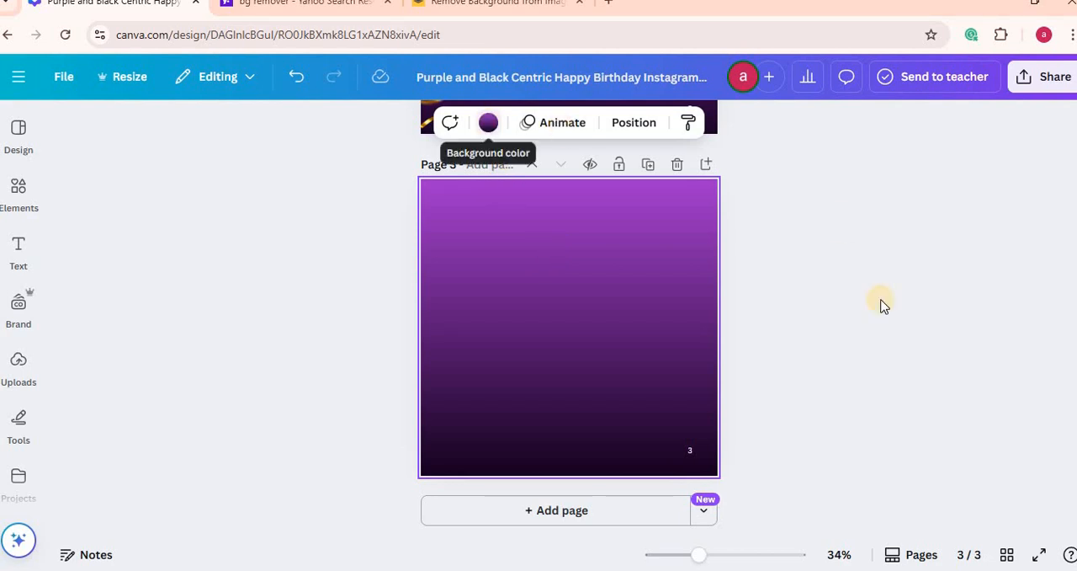
left_click(489, 122)
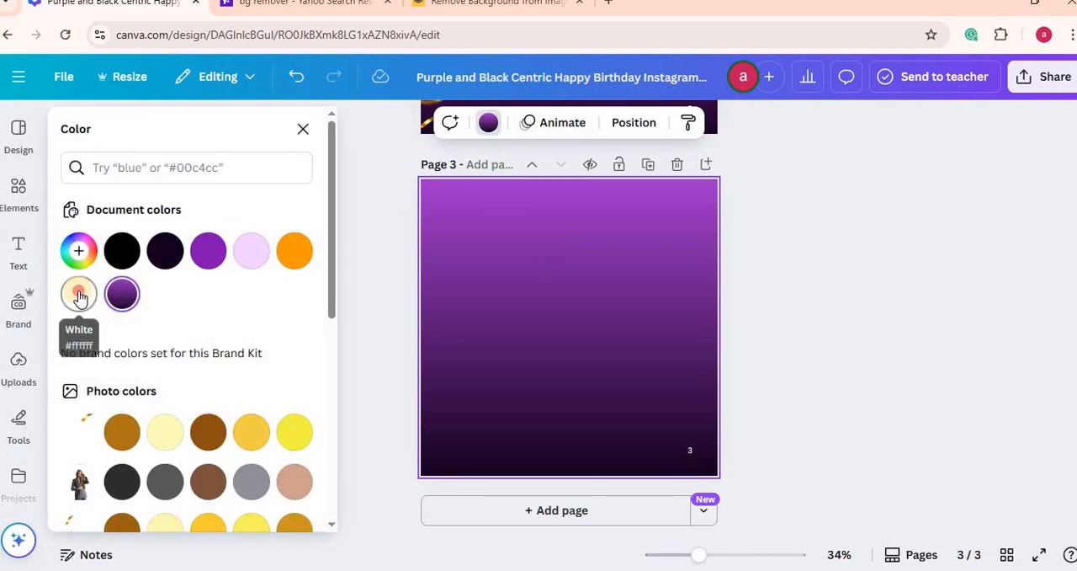
left_click(79, 293)
Step: Check the gradient type and colour codes used for the background of page 2
scroll(1061, 185, "up", 6)
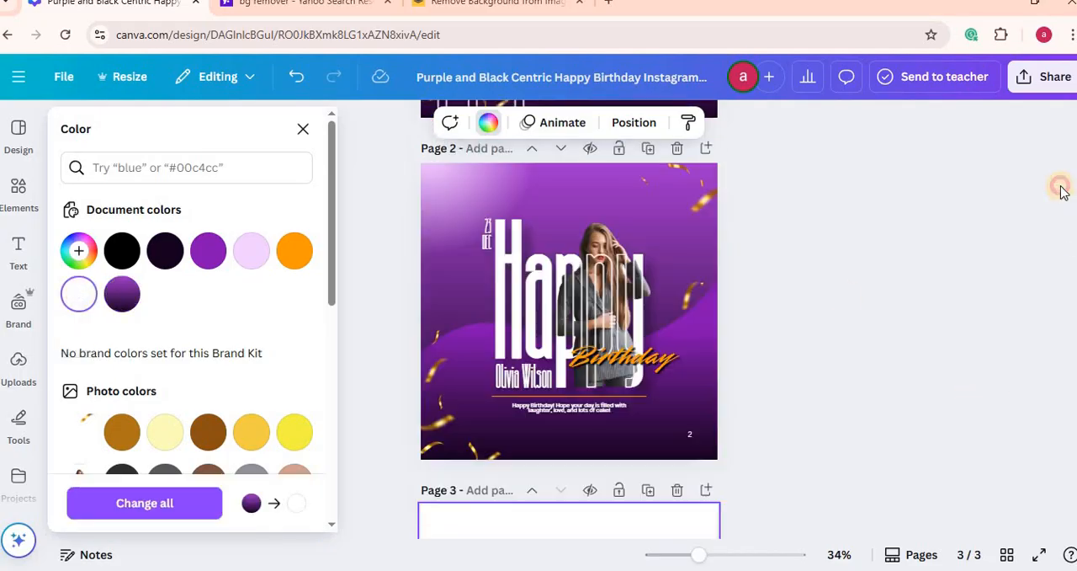
left_click(562, 370)
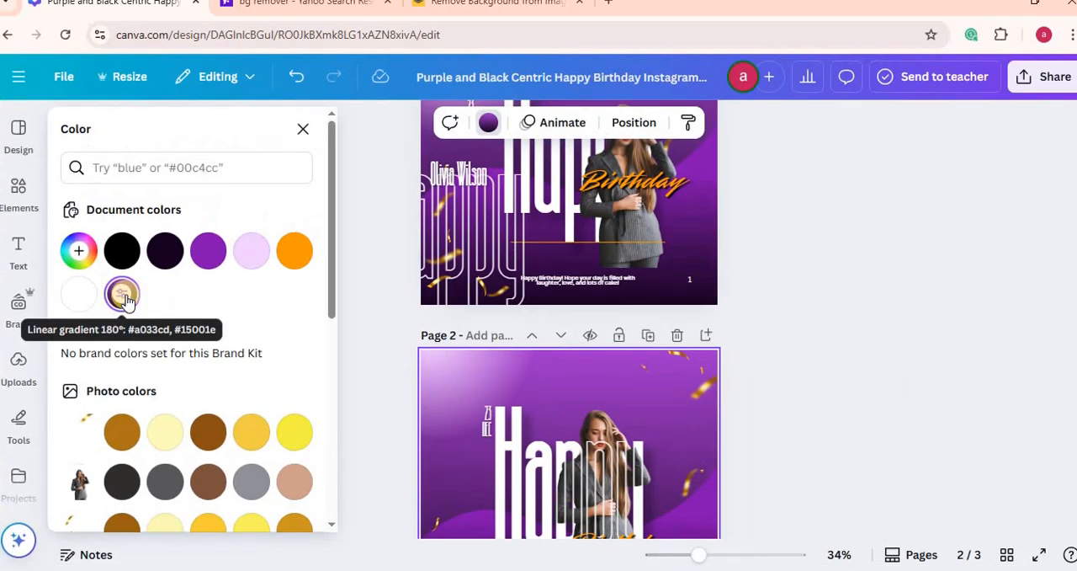
scroll(573, 420, "down", 5)
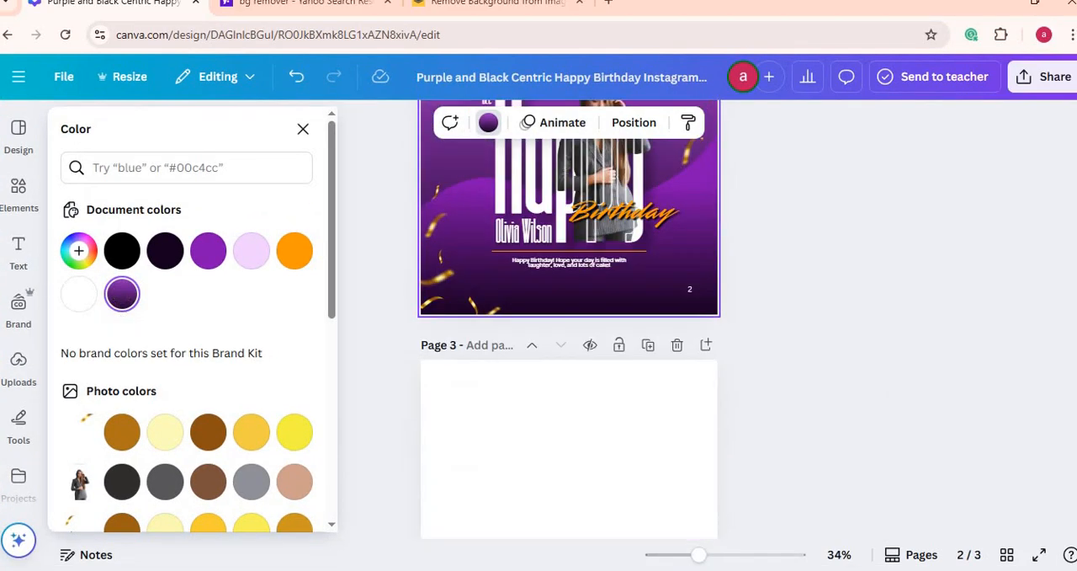
Step: Apply the grey-to-white preset gradient to page 3's background and switch its style to a vertical linear gradient
left_click(574, 414)
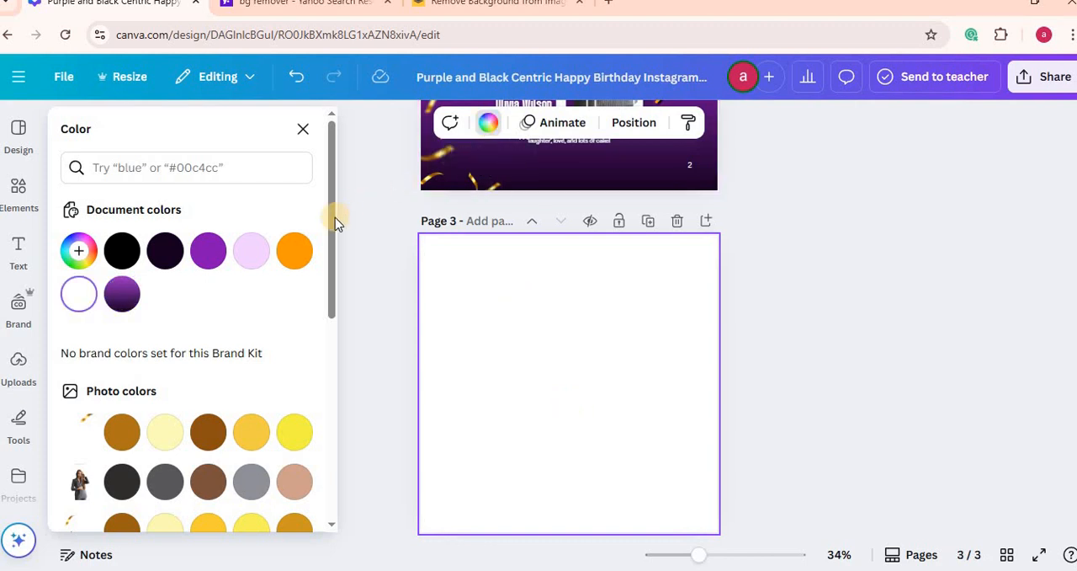
left_click_drag(333, 217, 337, 457)
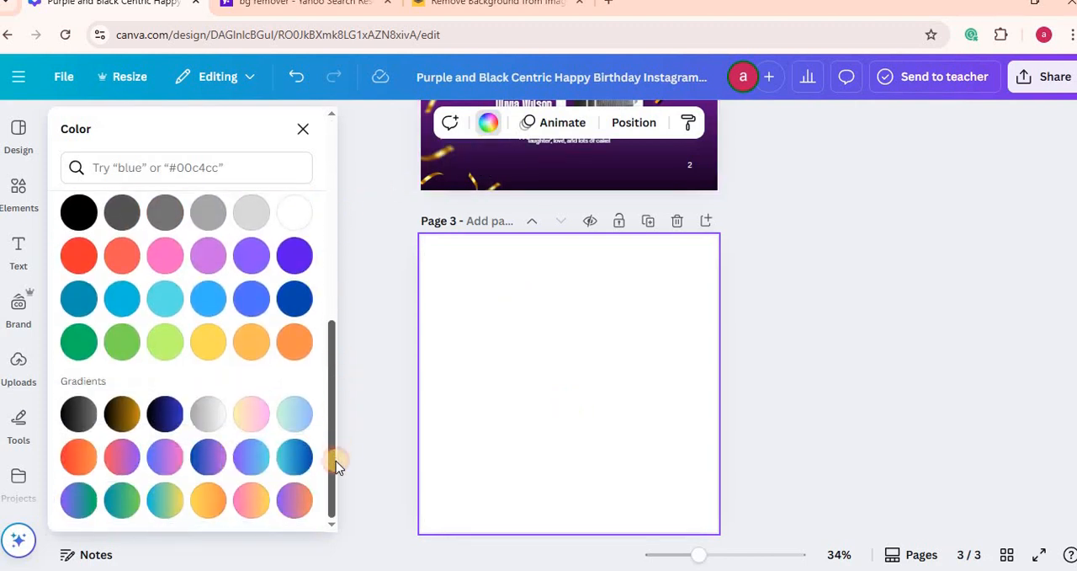
left_click(207, 418)
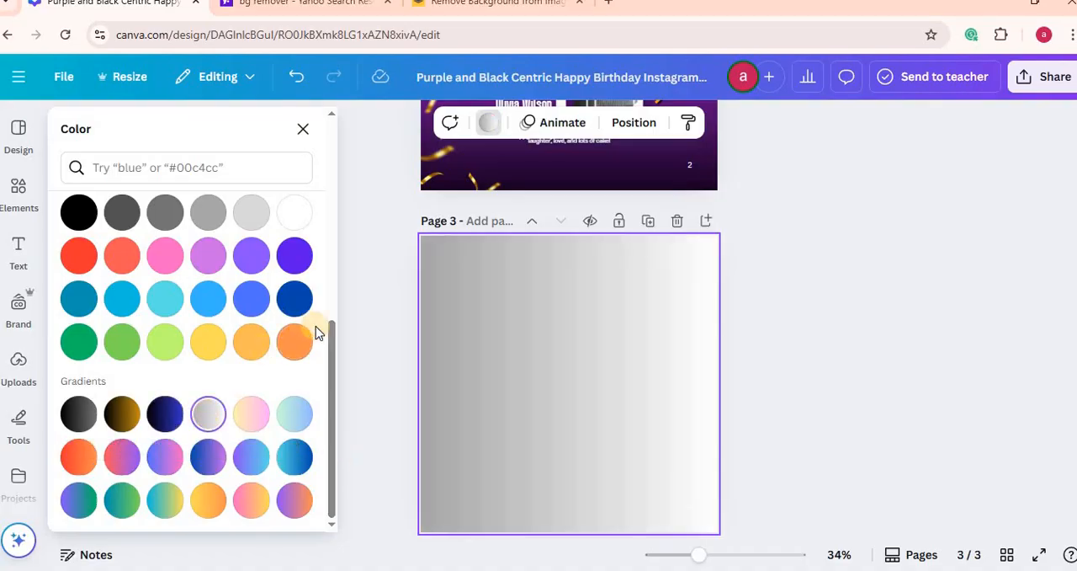
left_click_drag(333, 328, 329, 118)
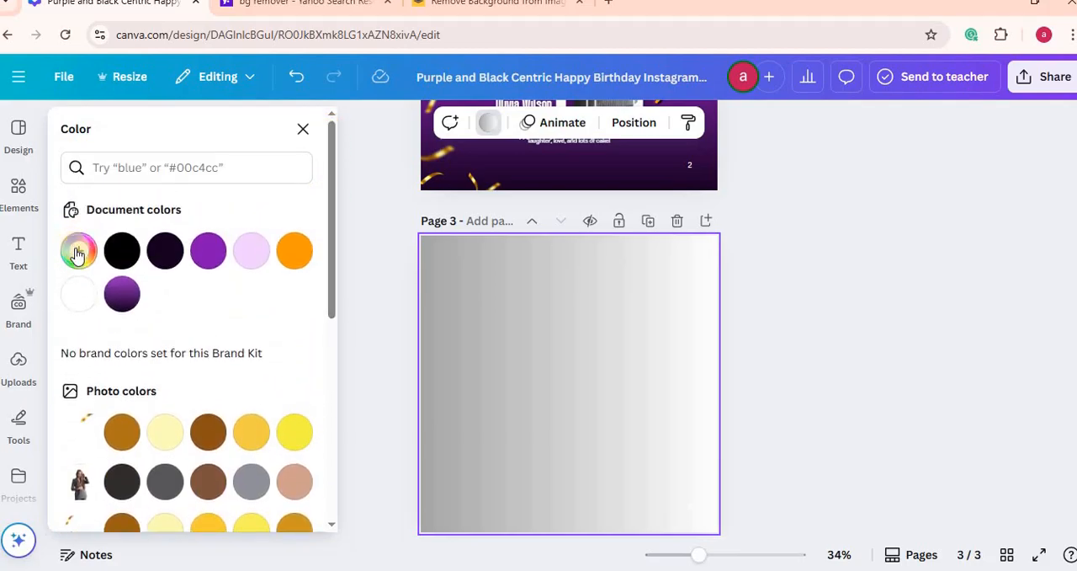
left_click(78, 252)
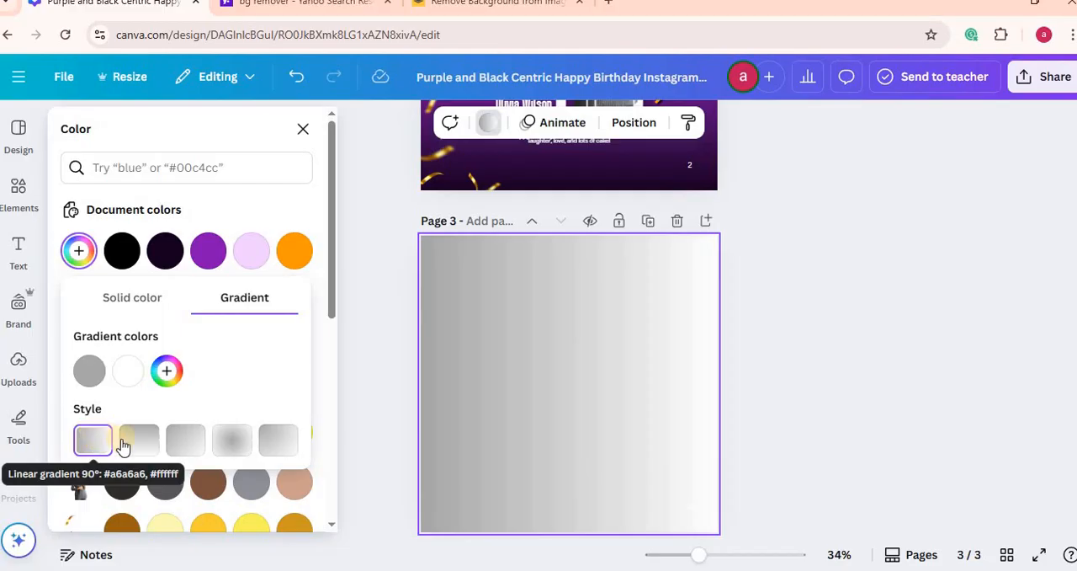
left_click(139, 443)
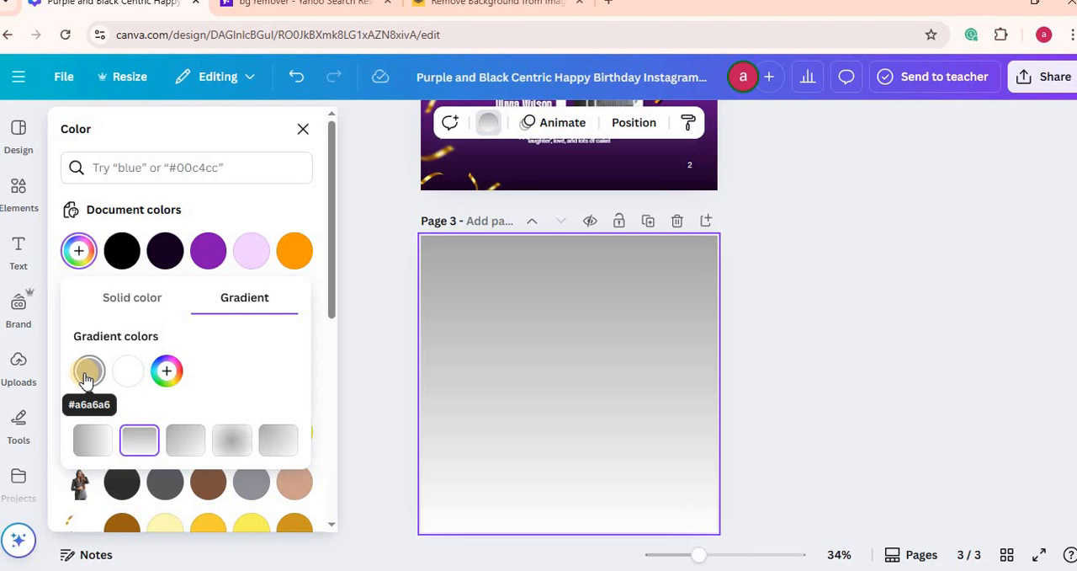
Step: Change the grey first colour of page 3's background gradient to #A033CD
left_click(88, 373)
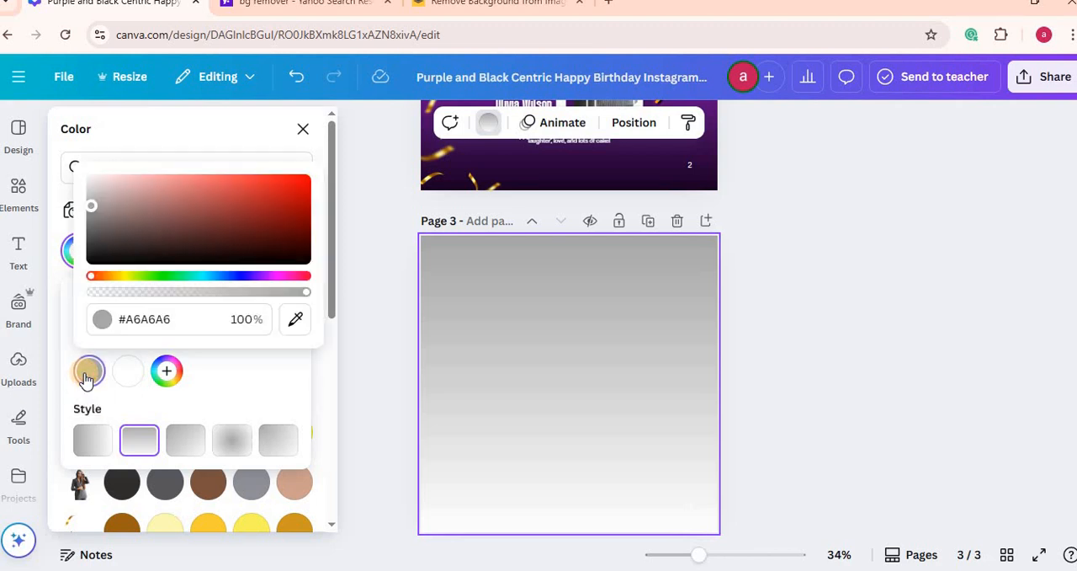
left_click(172, 317)
type("#")
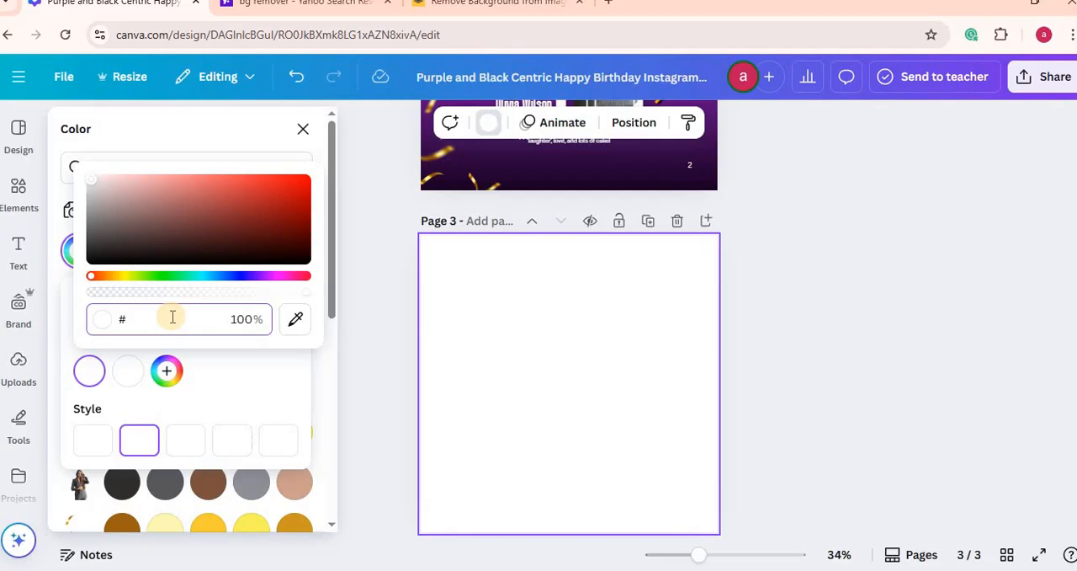
type("A")
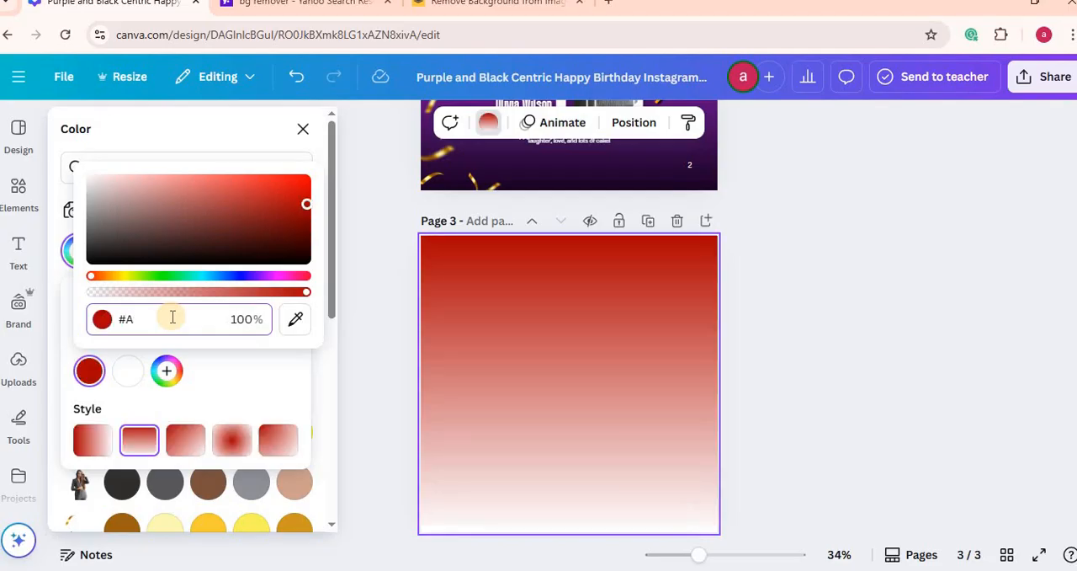
type("033")
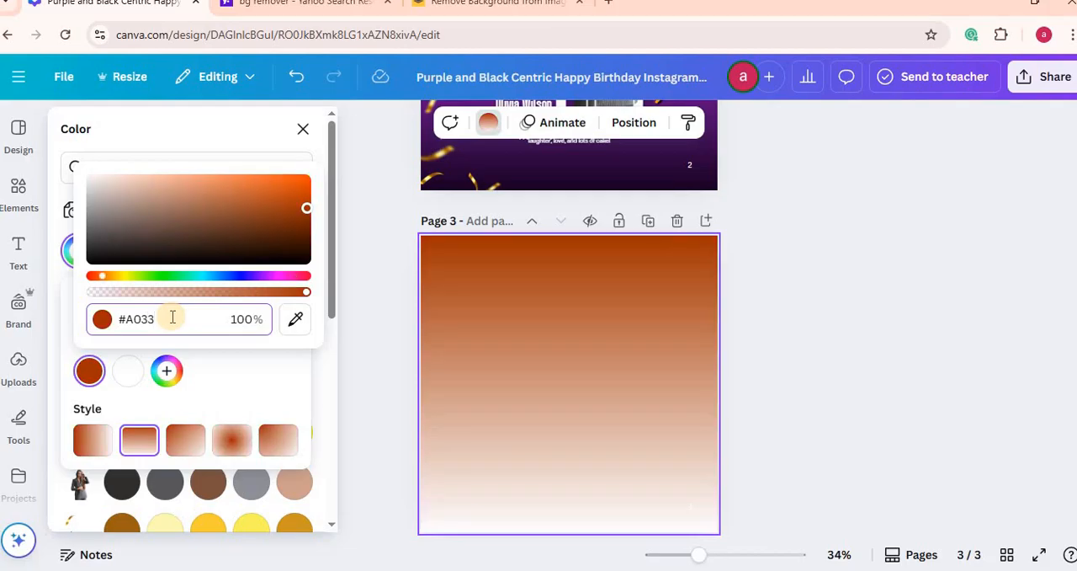
type("CD")
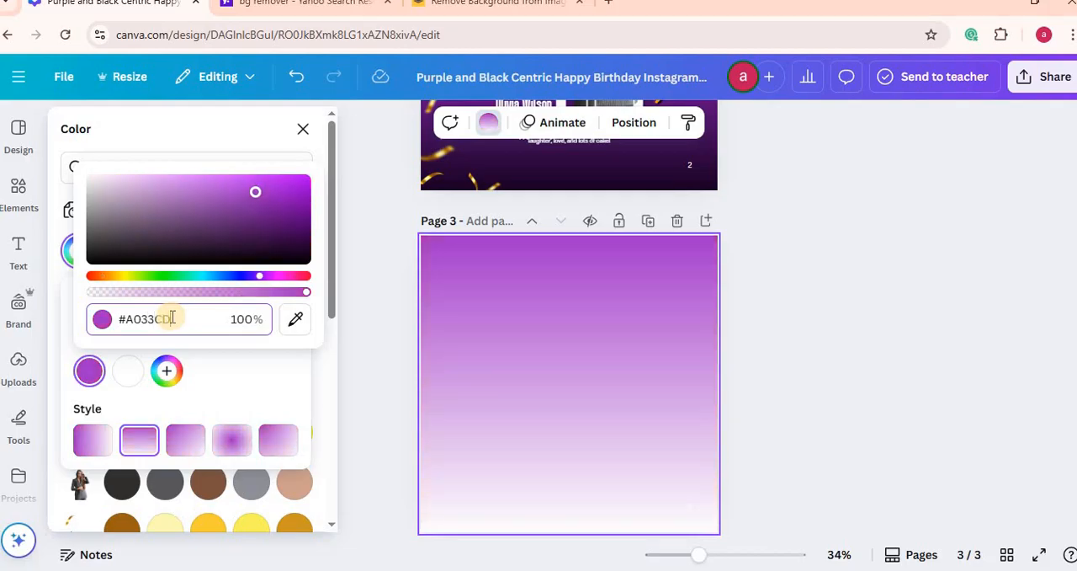
Step: Set the second colour of page 3's background gradient to #15001E and compare the page with page 2
left_click(129, 372)
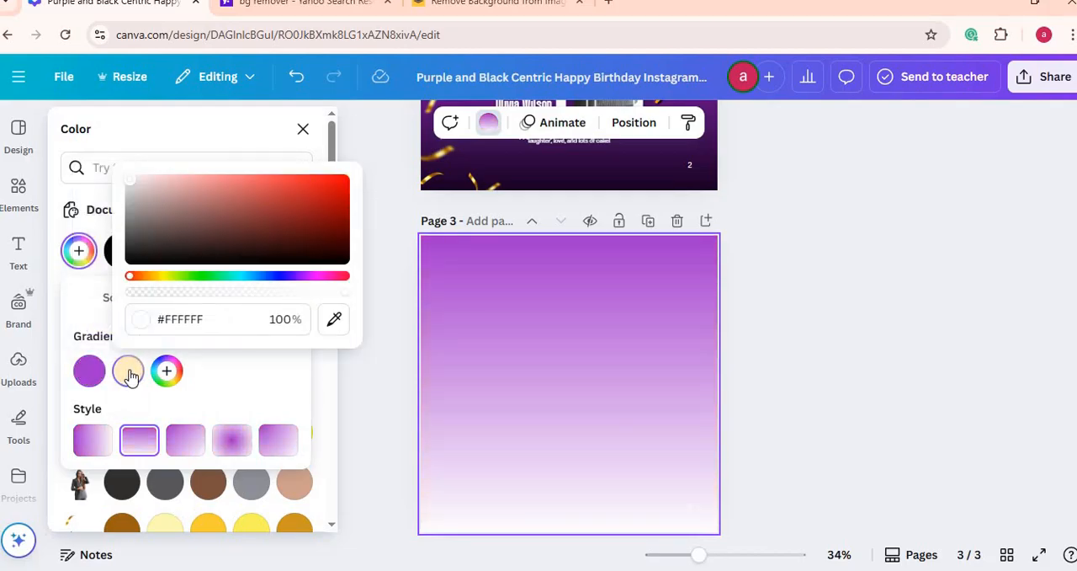
left_click(209, 317)
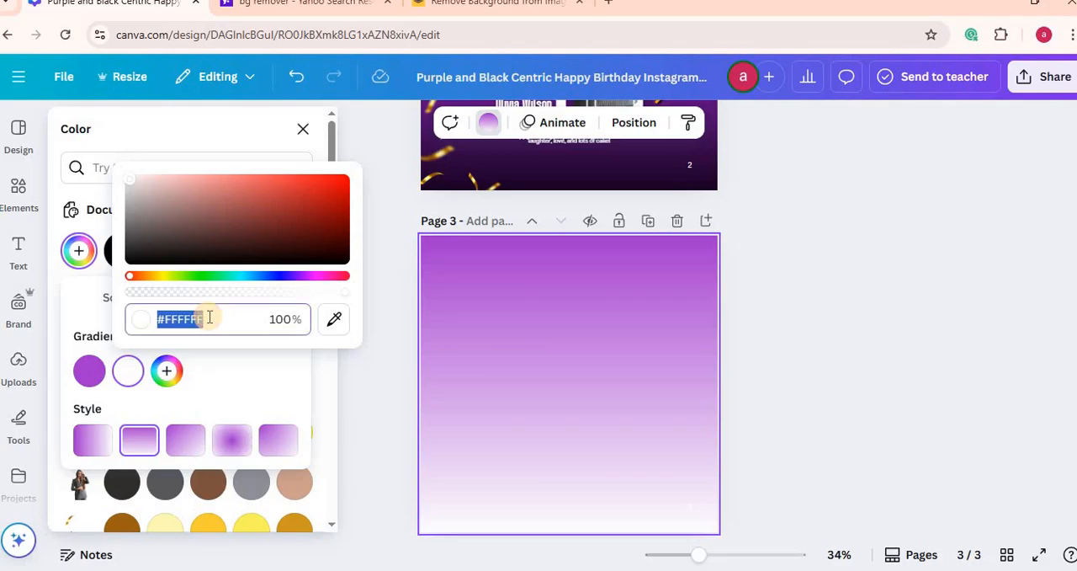
type("#")
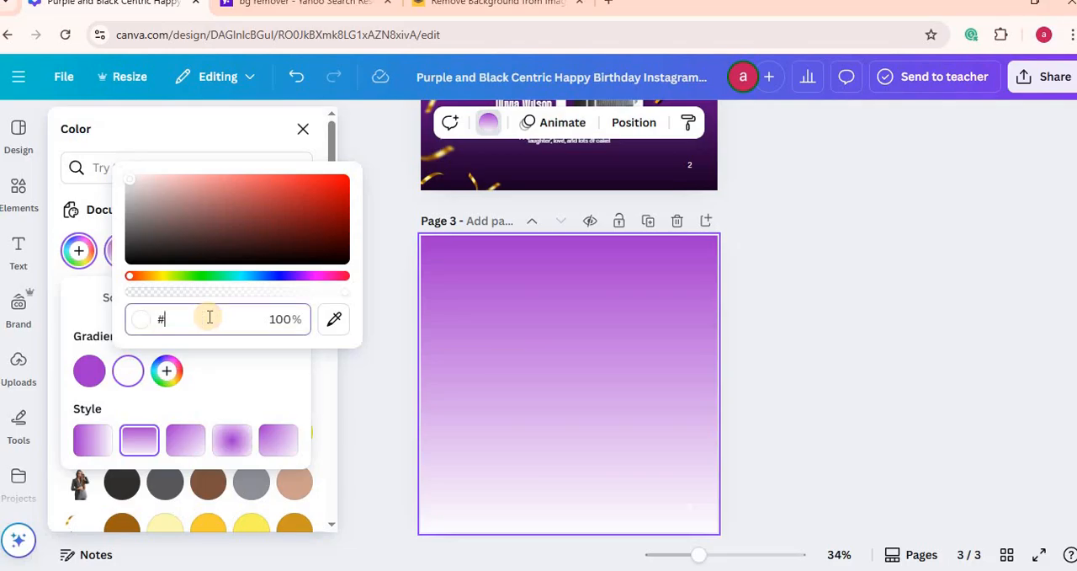
type("1")
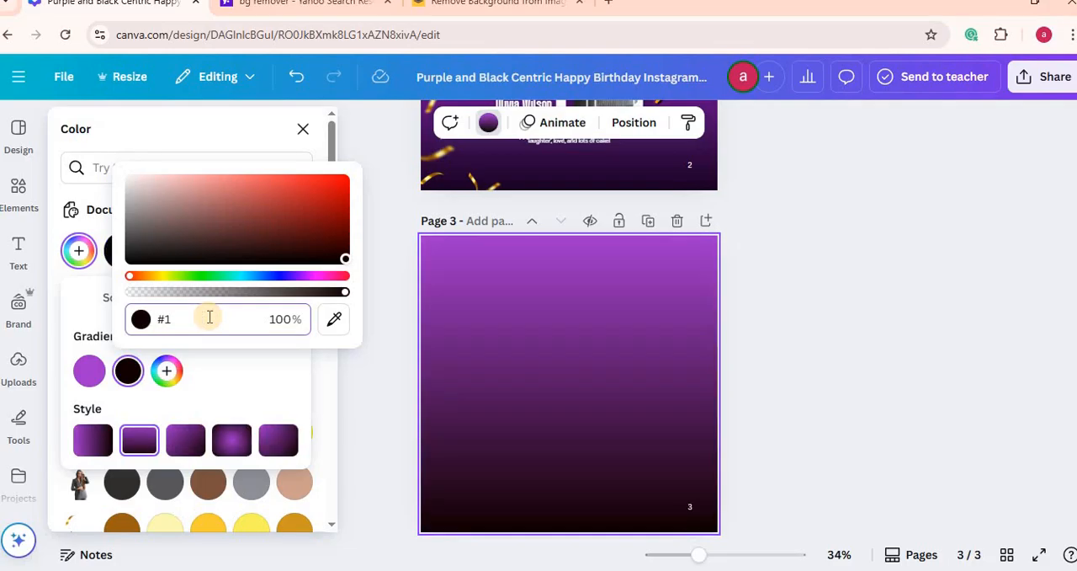
type("5")
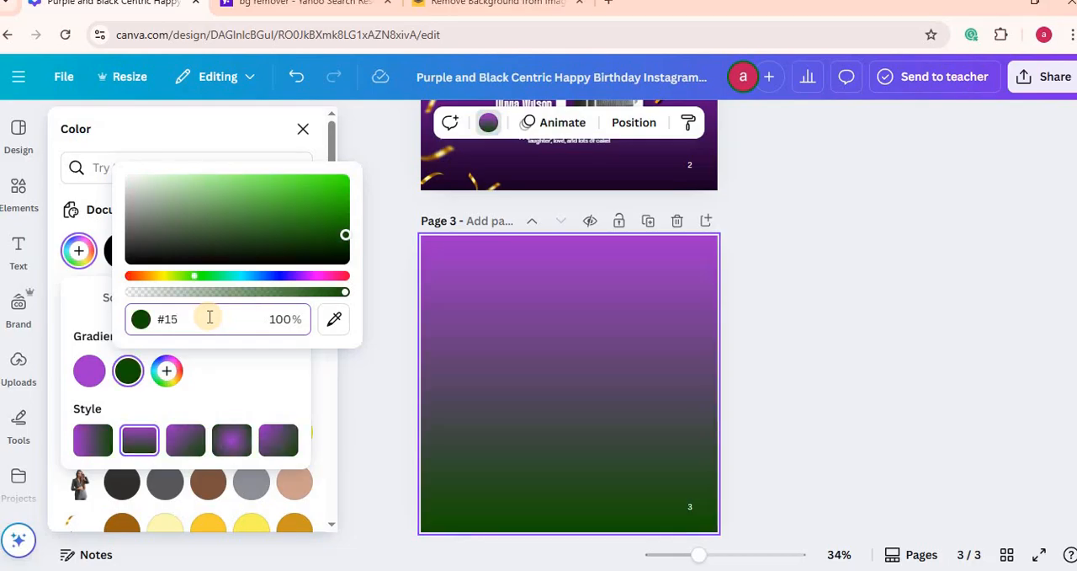
type("001E")
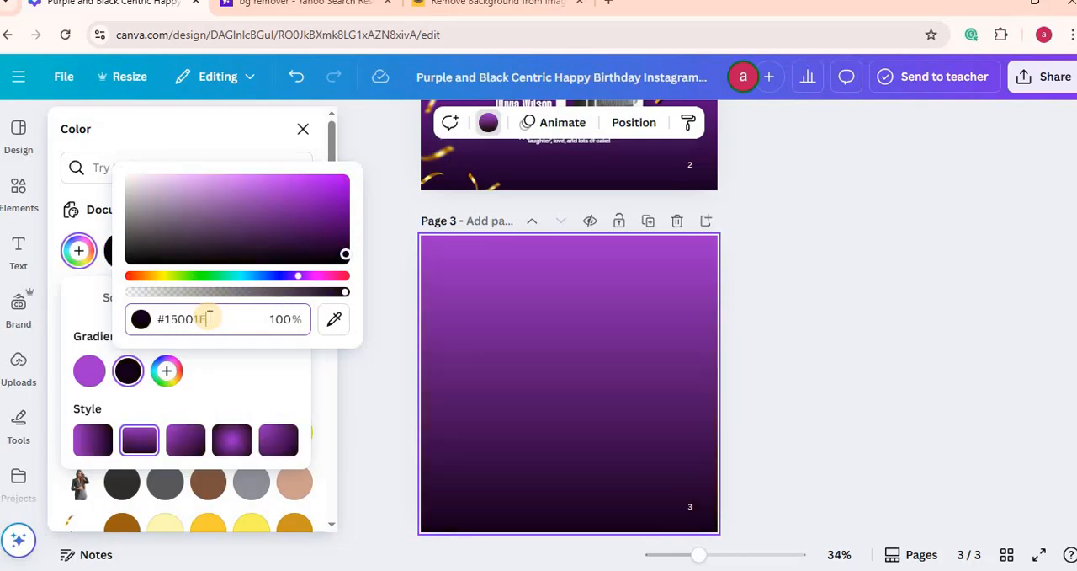
left_click(903, 307)
scroll(569, 320, "up", 4)
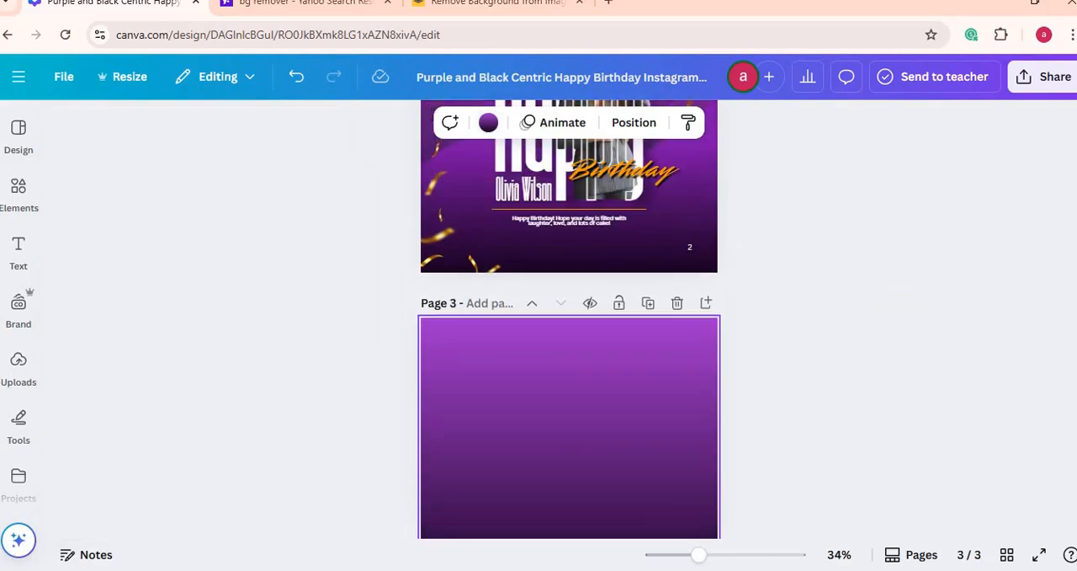
scroll(569, 320, "down", 3)
scroll(569, 320, "down", 1)
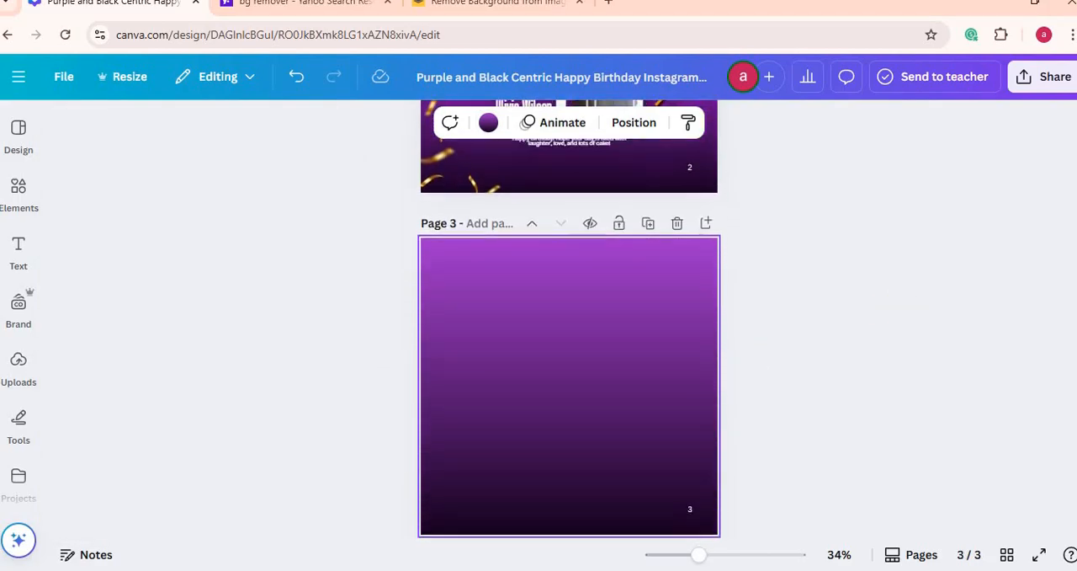
Step: Search the elements library for "beauty girl" and show all matching photos
left_click(17, 201)
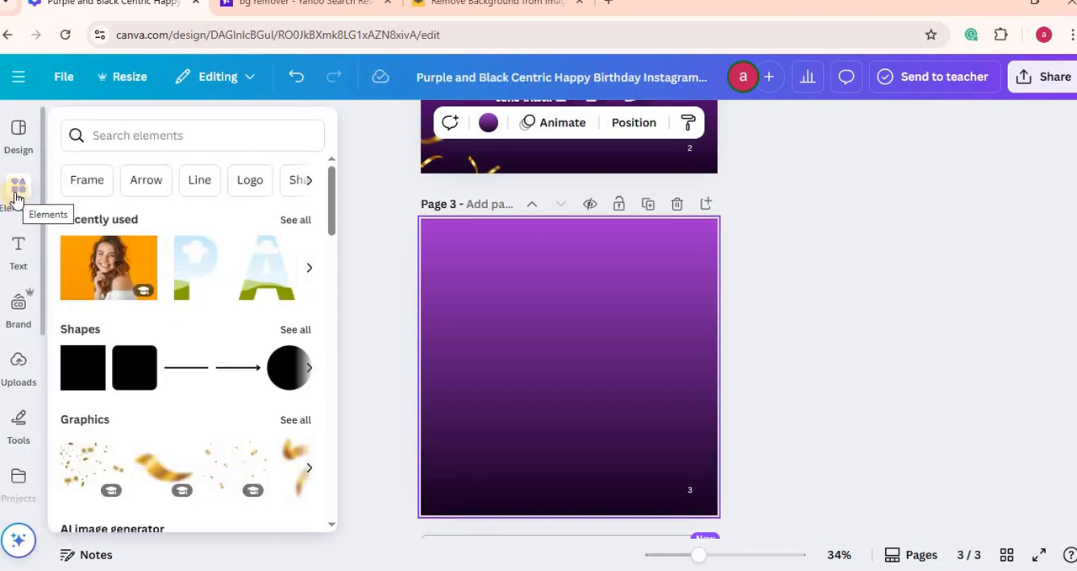
left_click(169, 135)
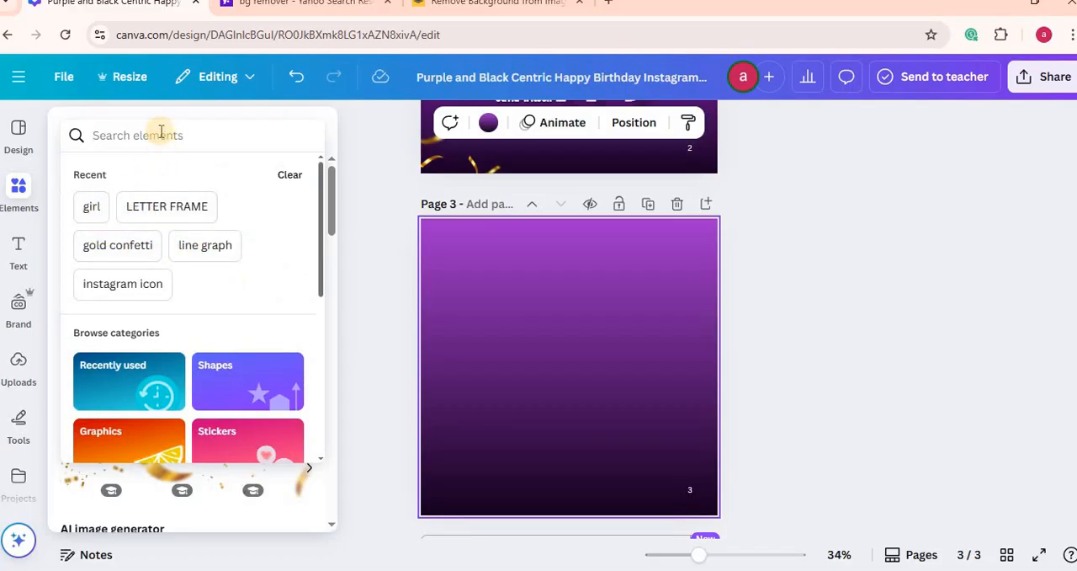
type("BEAUTY")
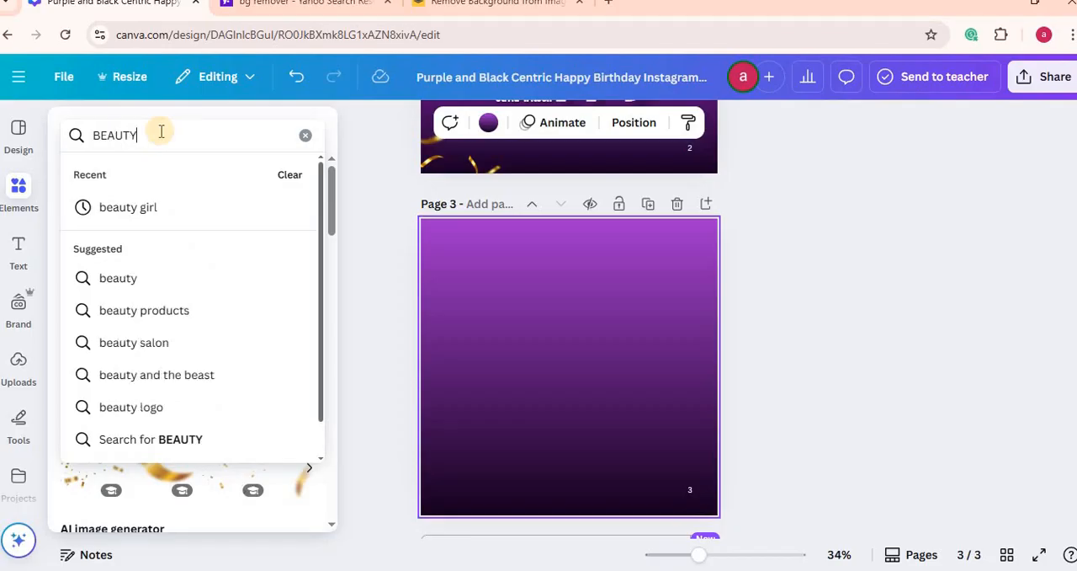
left_click(126, 209)
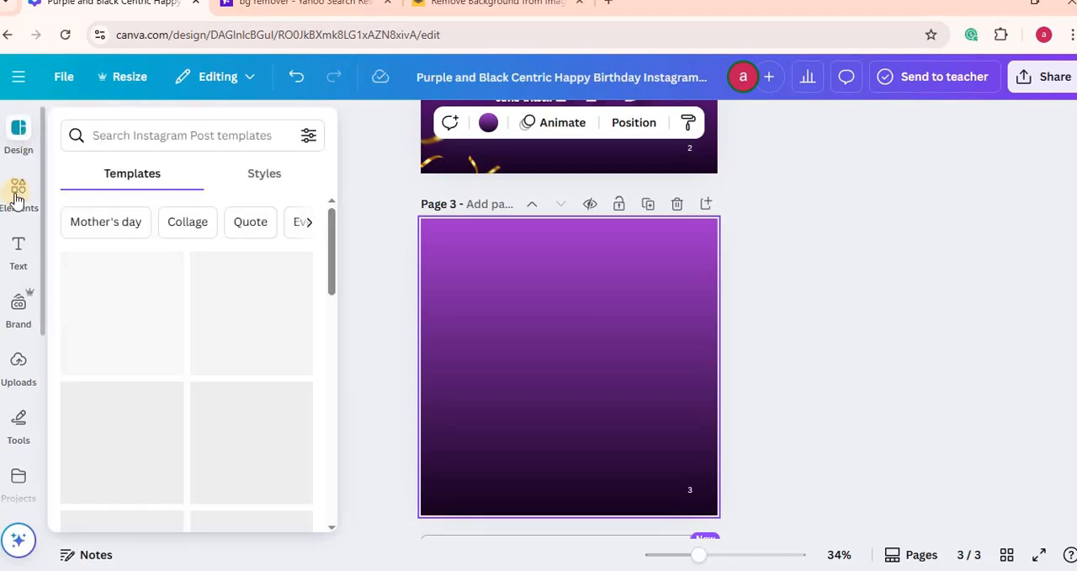
mouse_move(19, 187)
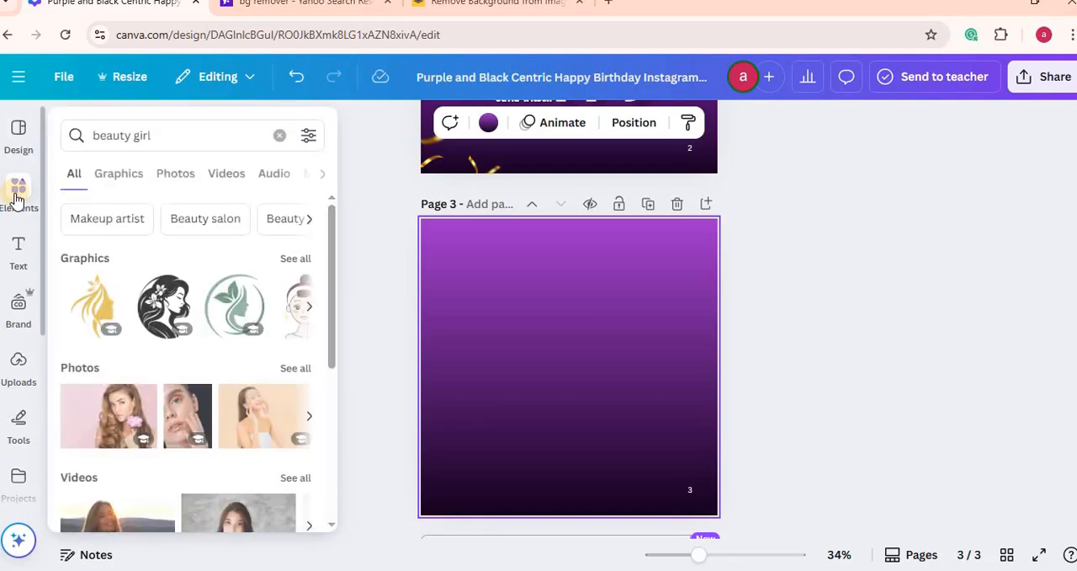
left_click(295, 369)
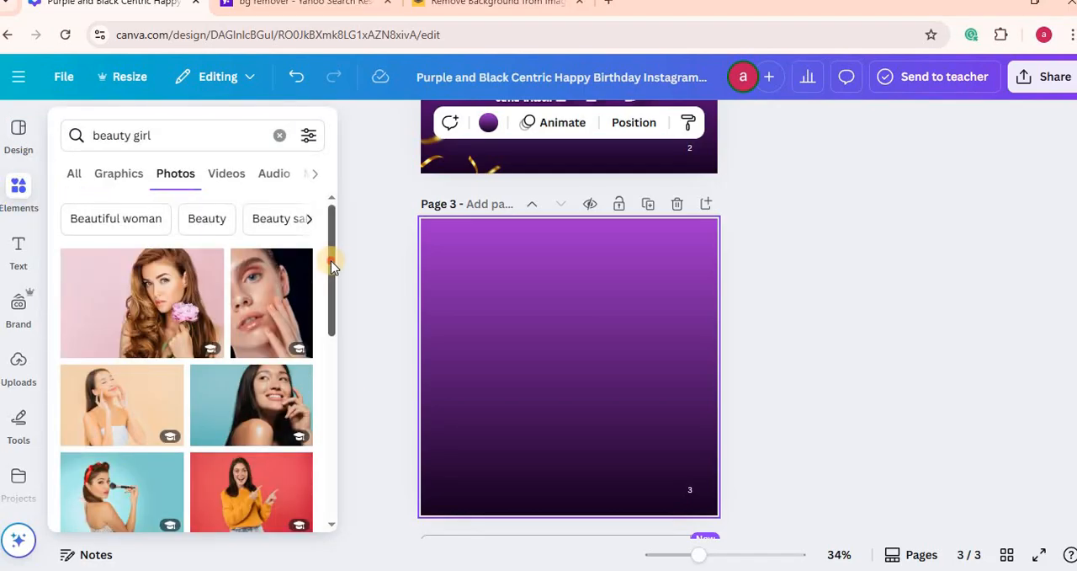
Step: Insert the photo of the pointing woman in an orange sweater on page 3 and remove its red background
left_click_drag(331, 264, 339, 372)
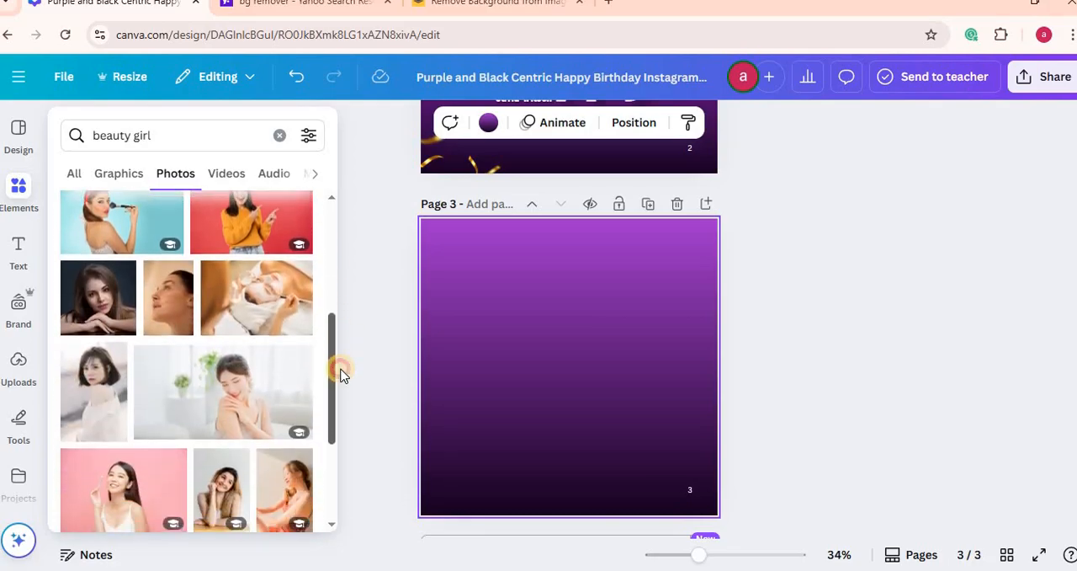
left_click(243, 214)
left_click(603, 409)
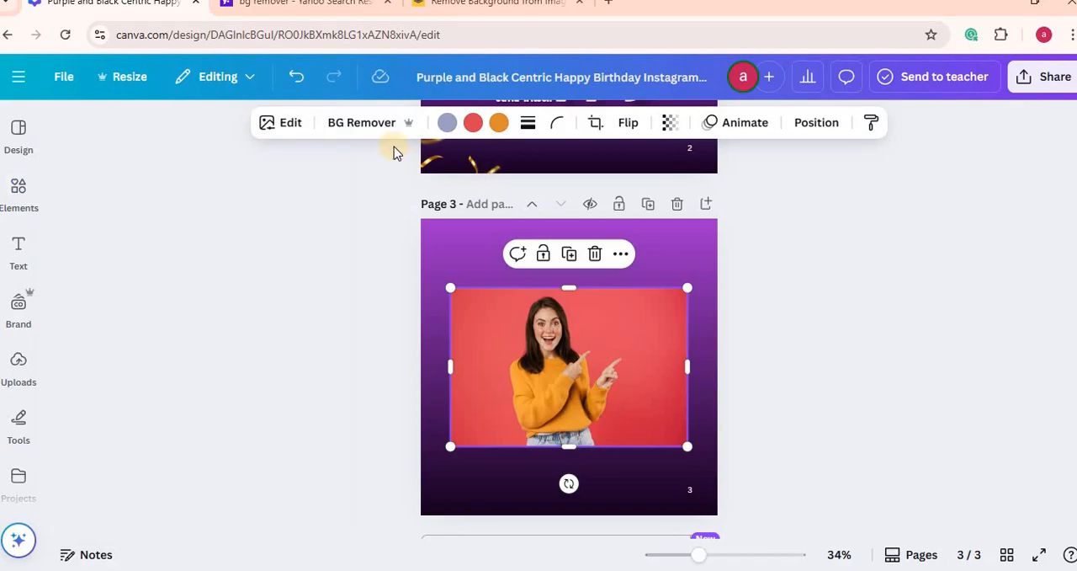
left_click(364, 122)
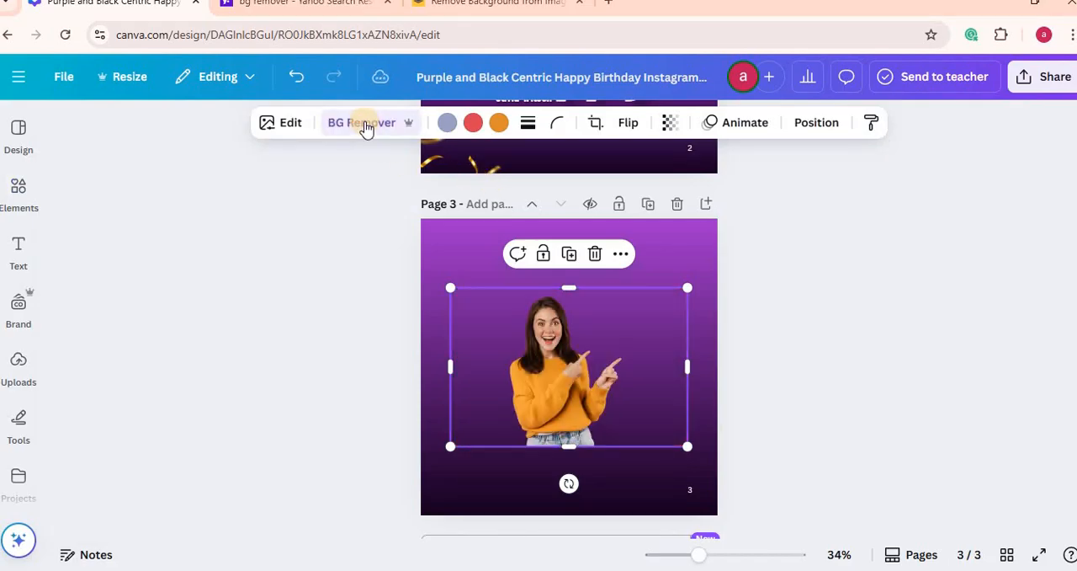
Step: Look at the remove.bg background remover site, return to the Canva design and view the uploaded images
left_click(495, 5)
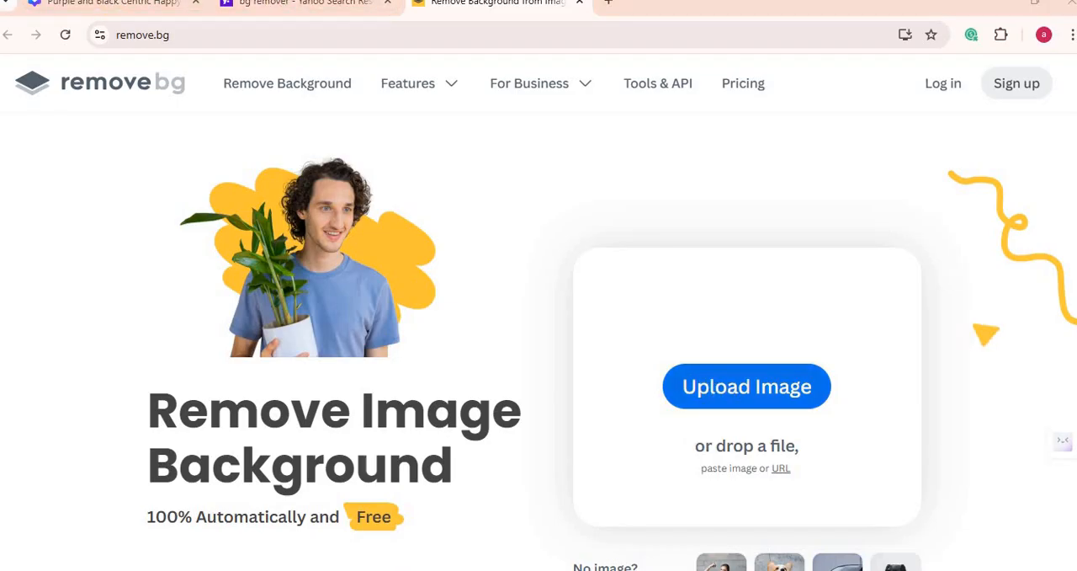
left_click(101, 4)
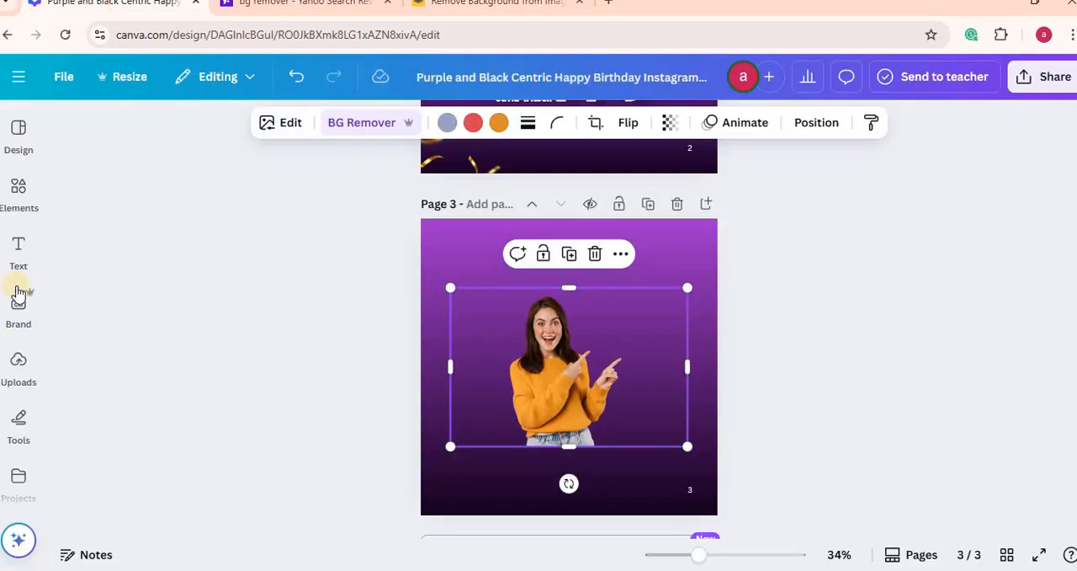
left_click(19, 364)
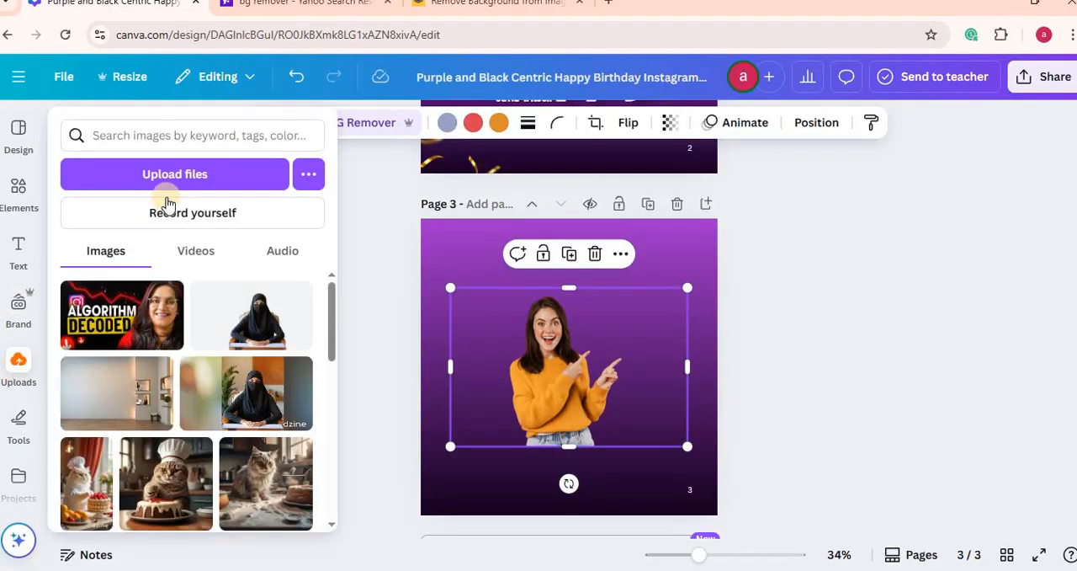
left_click(175, 187)
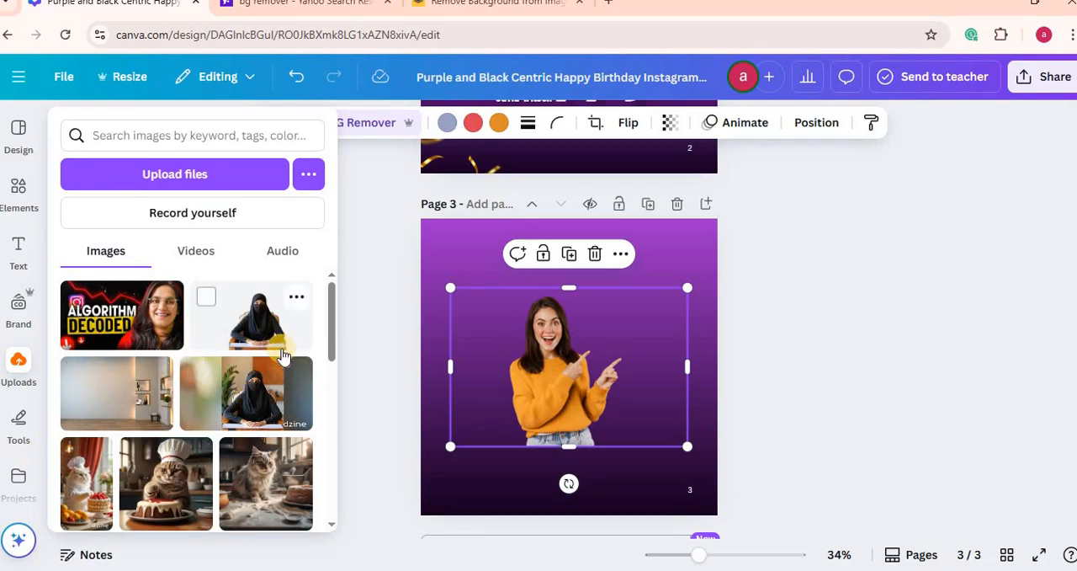
left_click(962, 276)
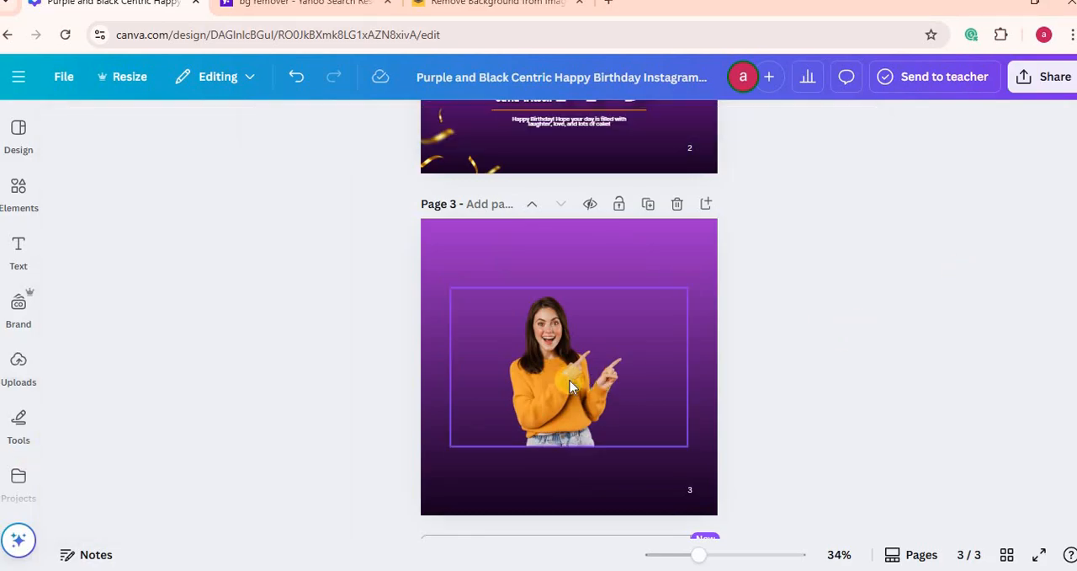
Step: Move the cut-out woman photo up and to the right on page 3, comparing its placement with page 2
left_click_drag(565, 373, 612, 340)
scroll(569, 337, "up", 5)
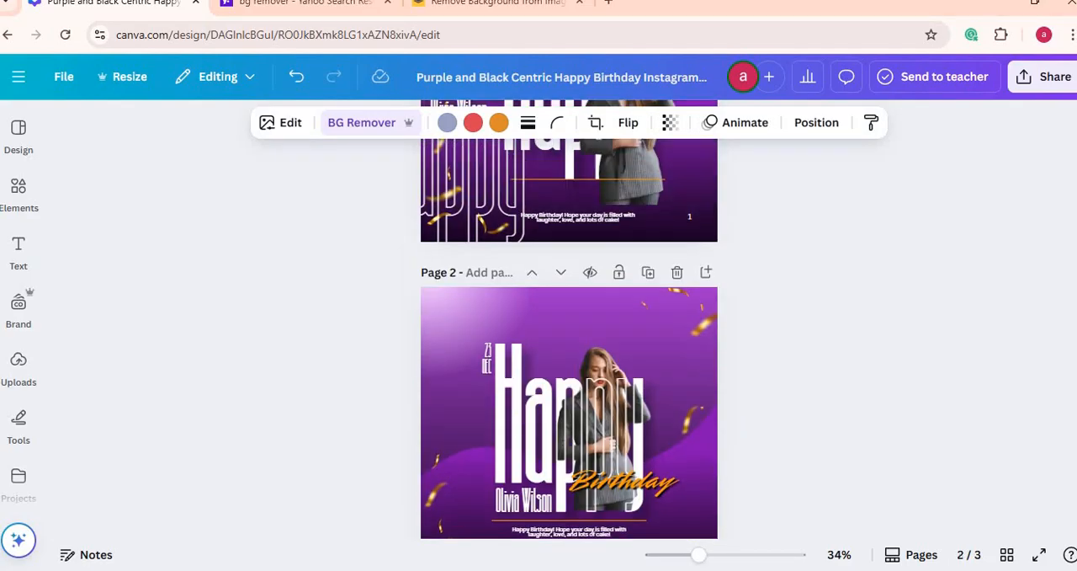
scroll(569, 336, "down", 3)
scroll(569, 336, "down", 3)
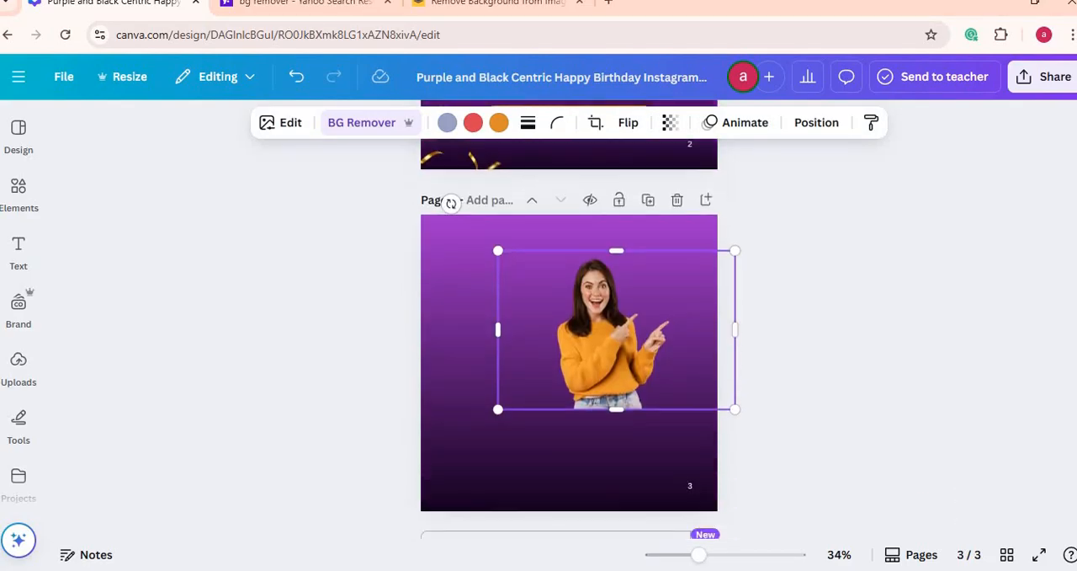
Step: Add a heading reading "HAPPY" on page 3
left_click(18, 253)
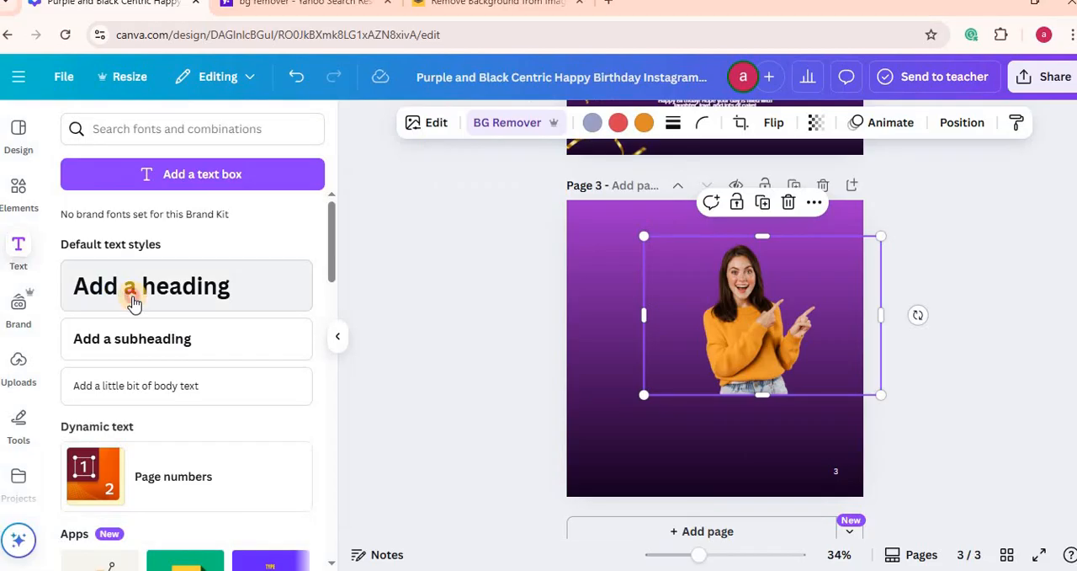
left_click(132, 302)
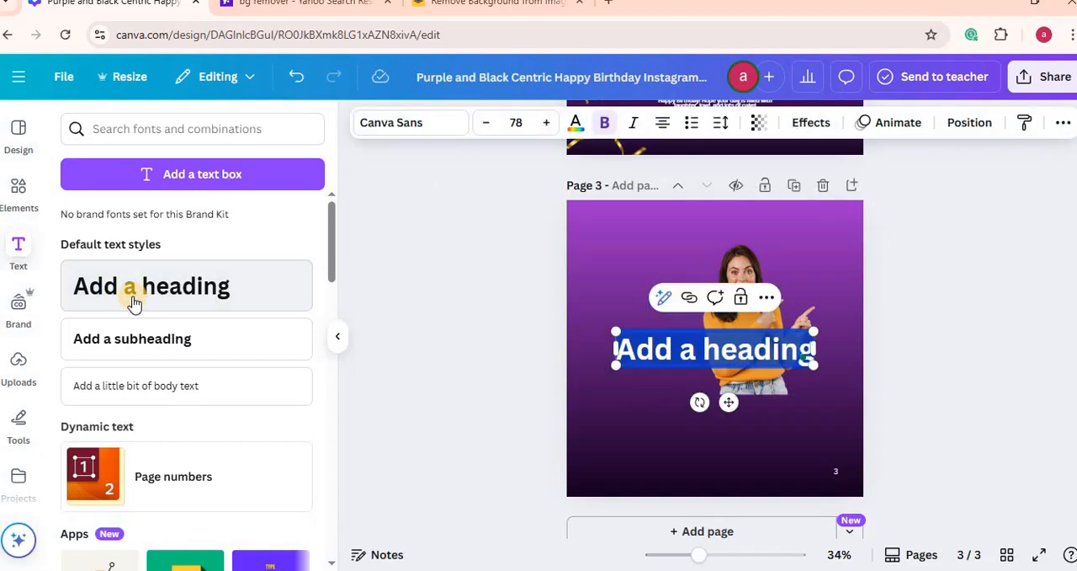
type("HAPPY")
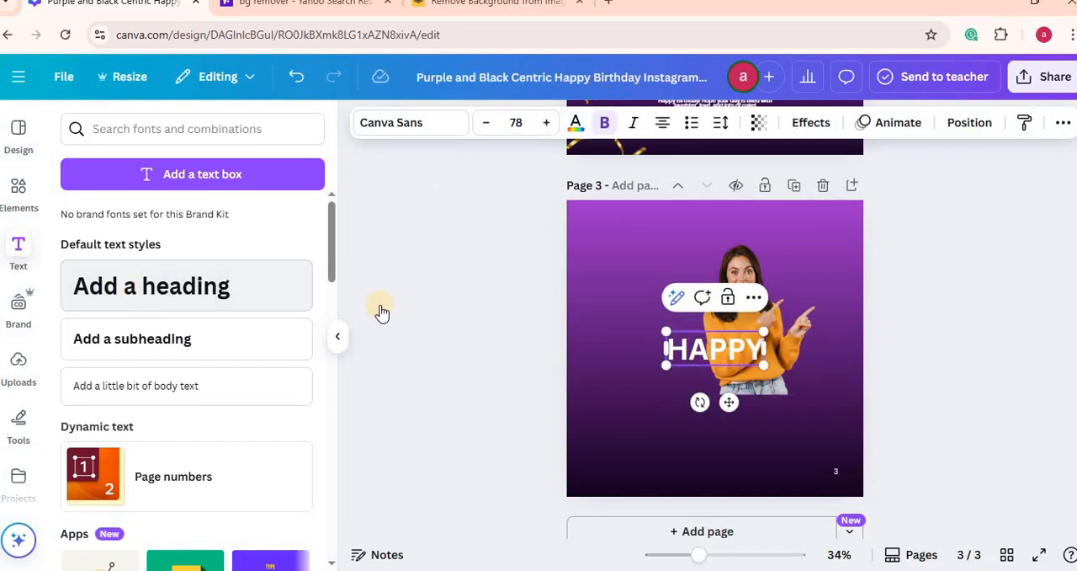
Step: Send the HAPPY heading backward one layer so it sits behind the woman's photo, and check its layer order
left_click(758, 301)
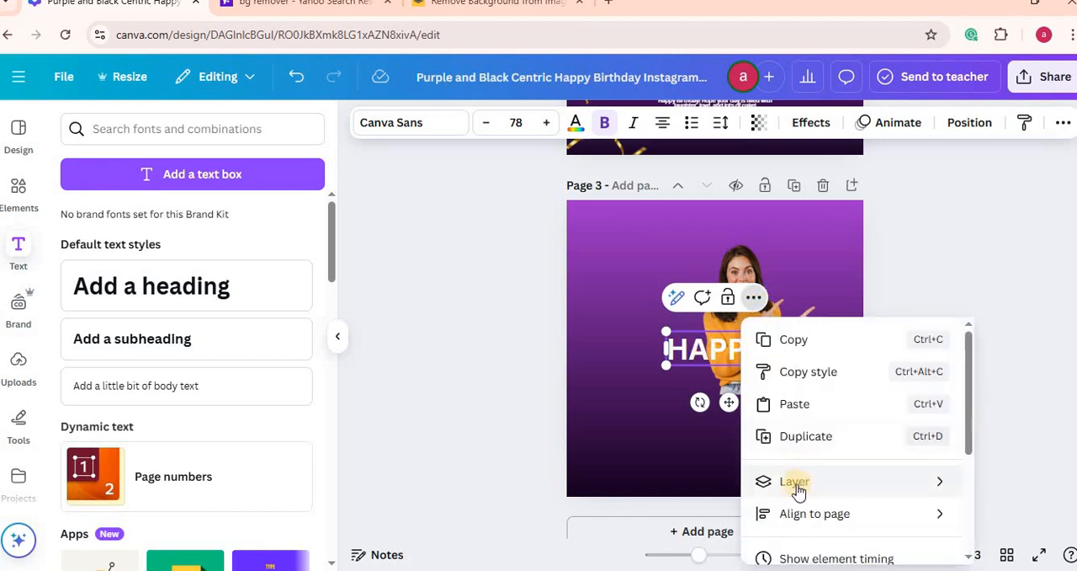
mouse_move(791, 485)
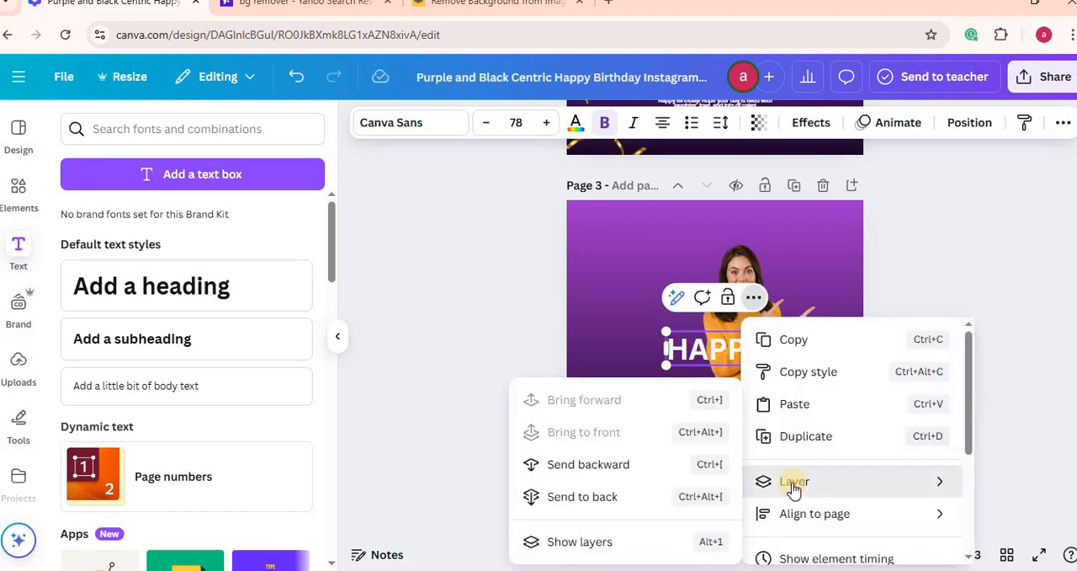
left_click(606, 466)
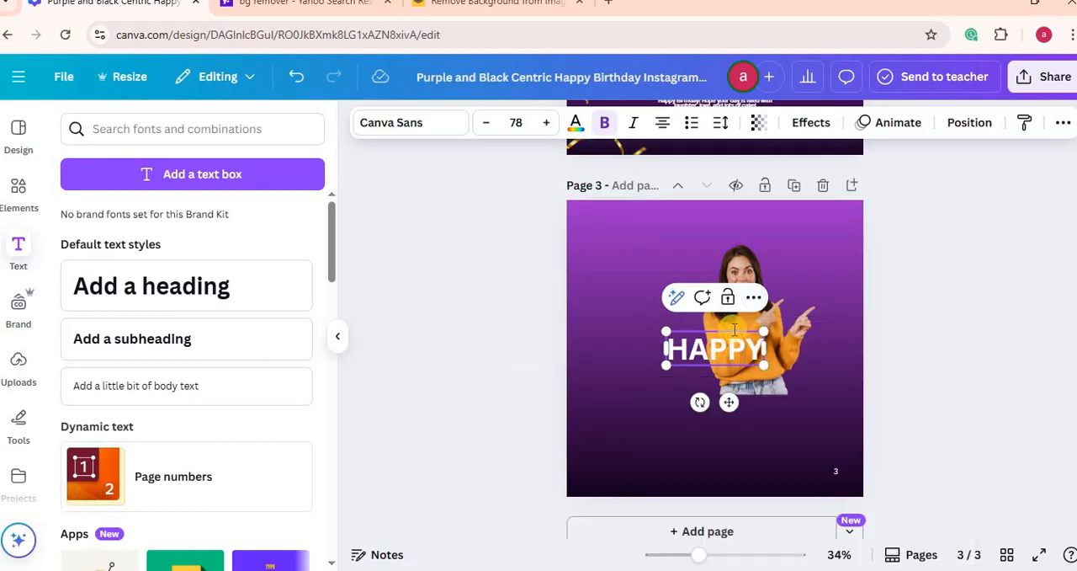
left_click(754, 299)
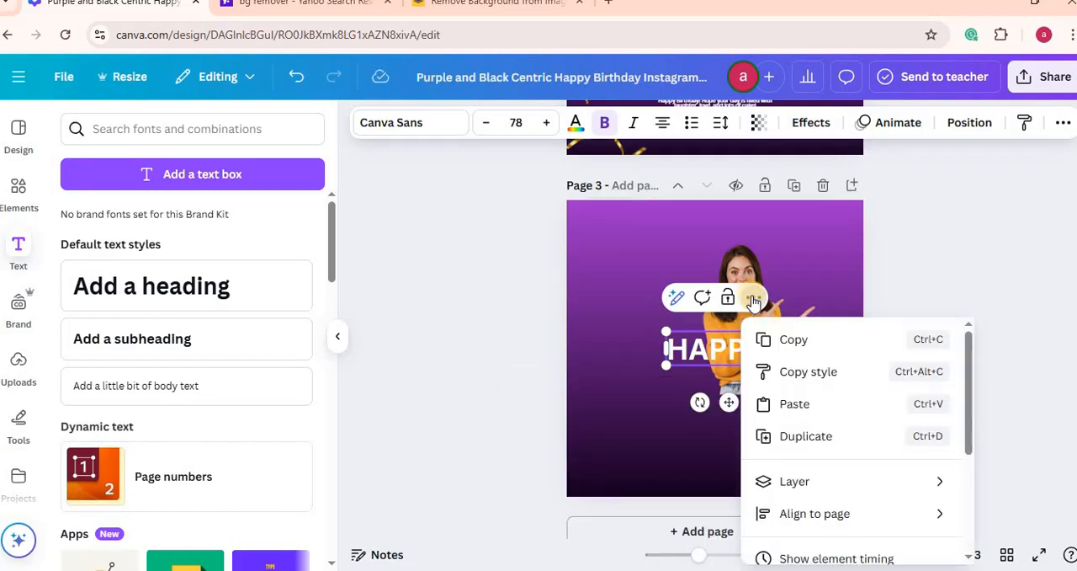
mouse_move(789, 485)
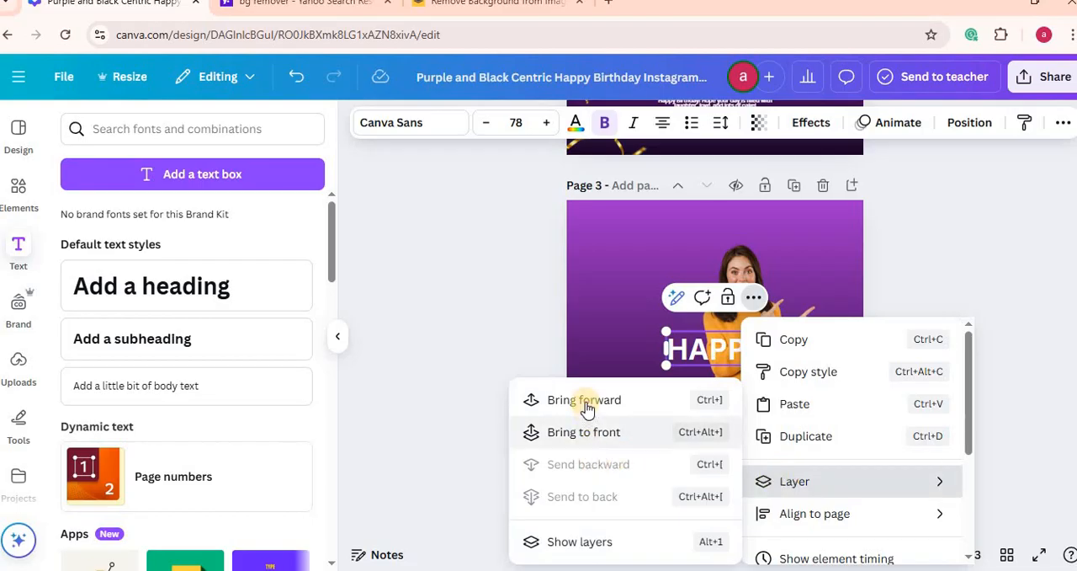
left_click(460, 337)
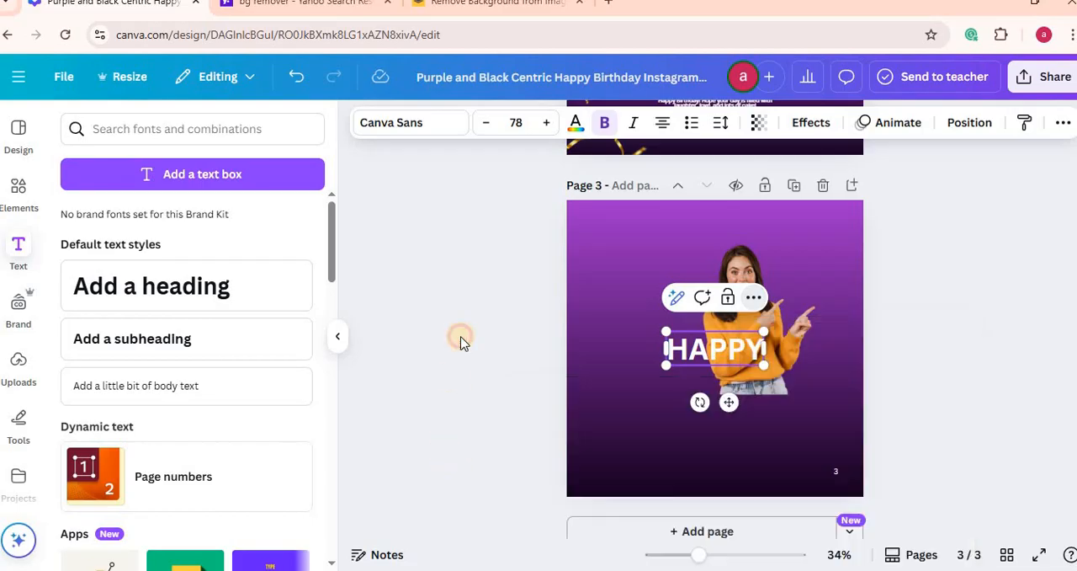
left_click(460, 337)
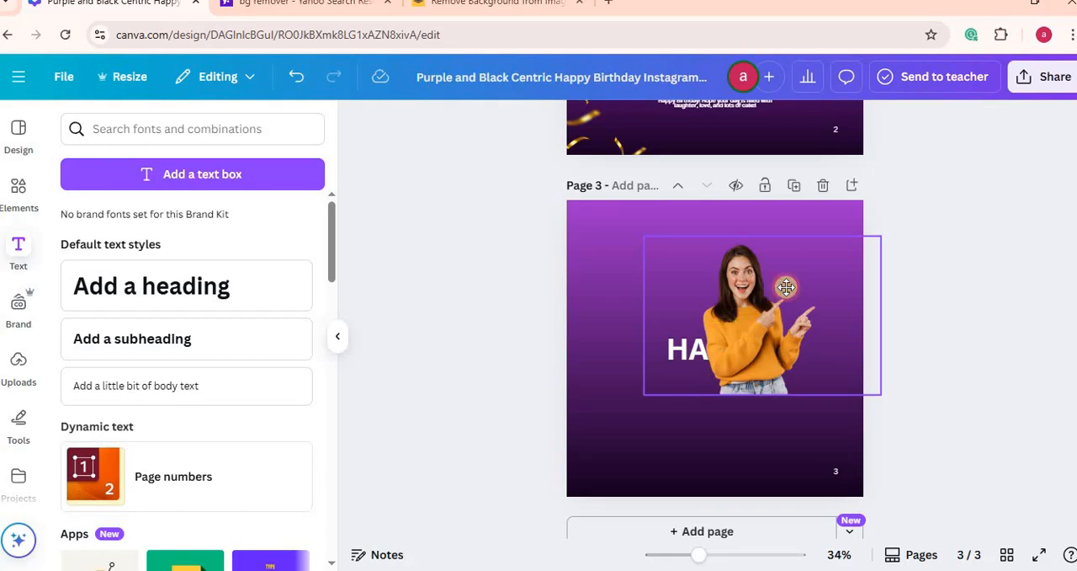
Step: Move the photo clear of the HAPPY heading and set the heading to Sansterdam Condensed at size 314
left_click_drag(786, 287, 839, 251)
left_click(677, 353)
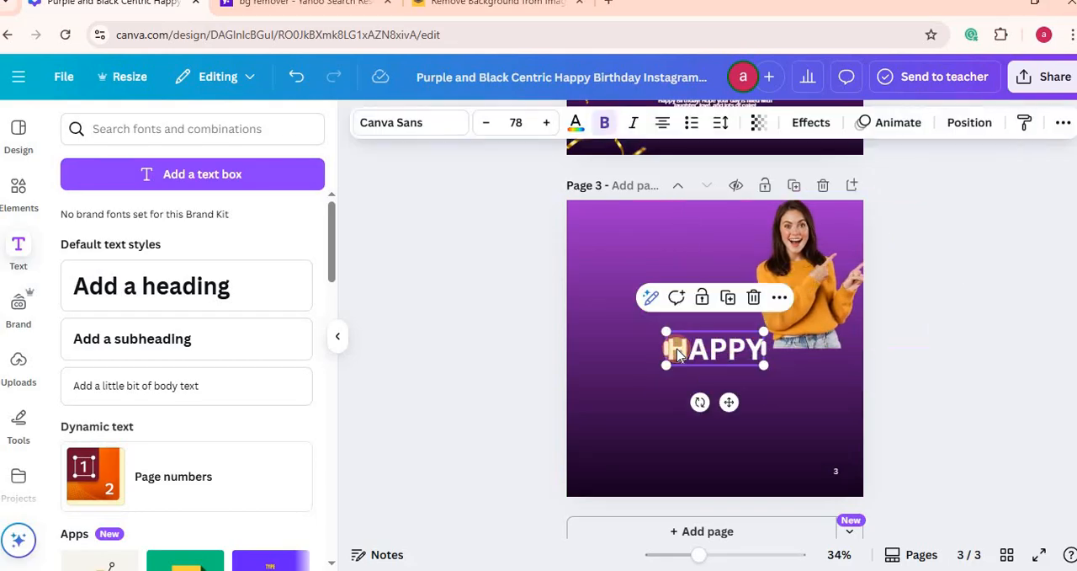
left_click(440, 124)
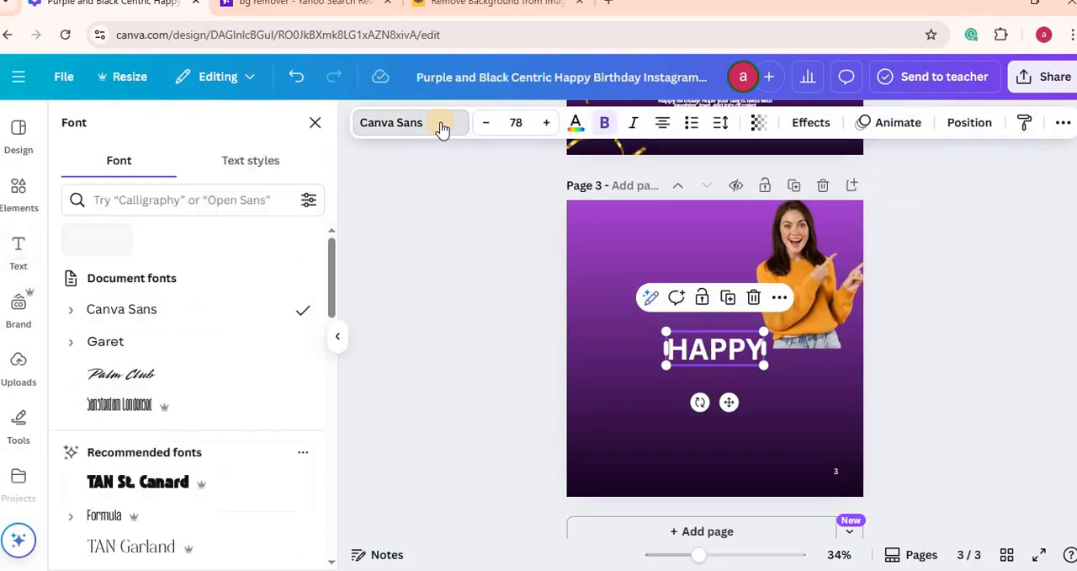
left_click(131, 408)
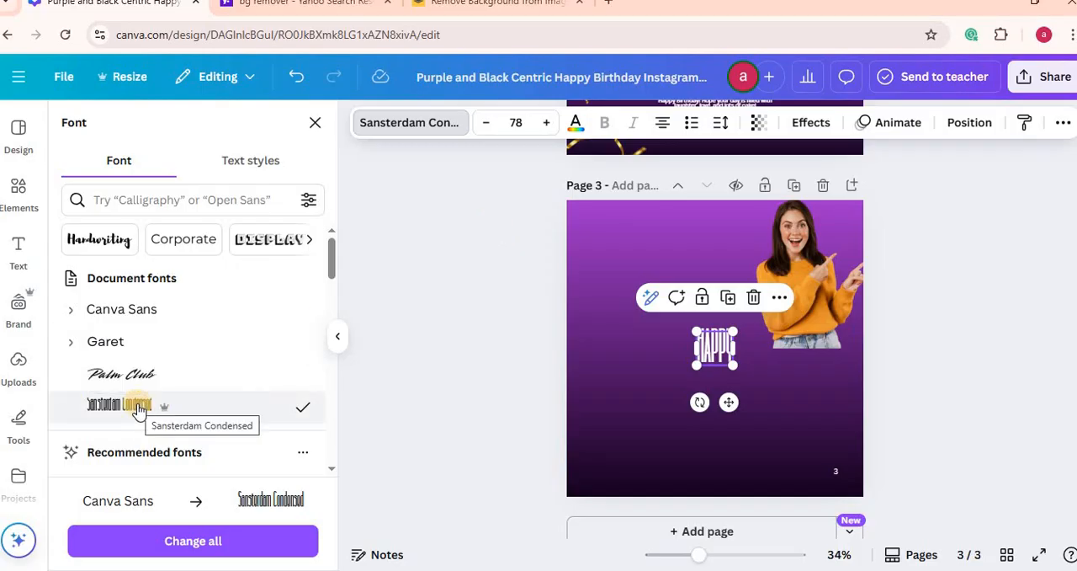
left_click(522, 122)
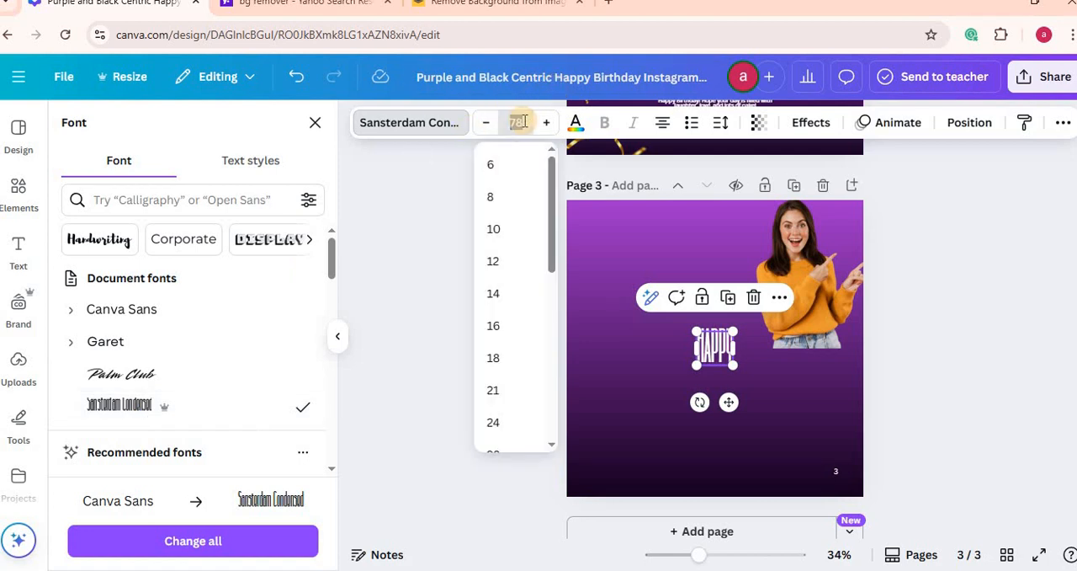
key("Return")
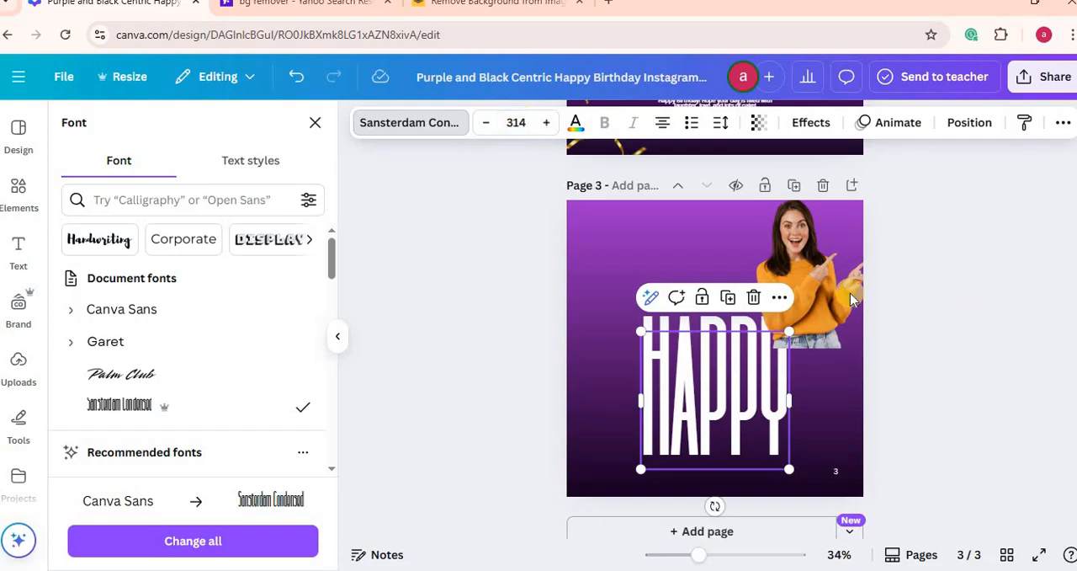
Step: Raise the HAPPY heading toward the middle of page 3 and place the woman's photo over its last letters
left_click_drag(855, 222, 743, 349)
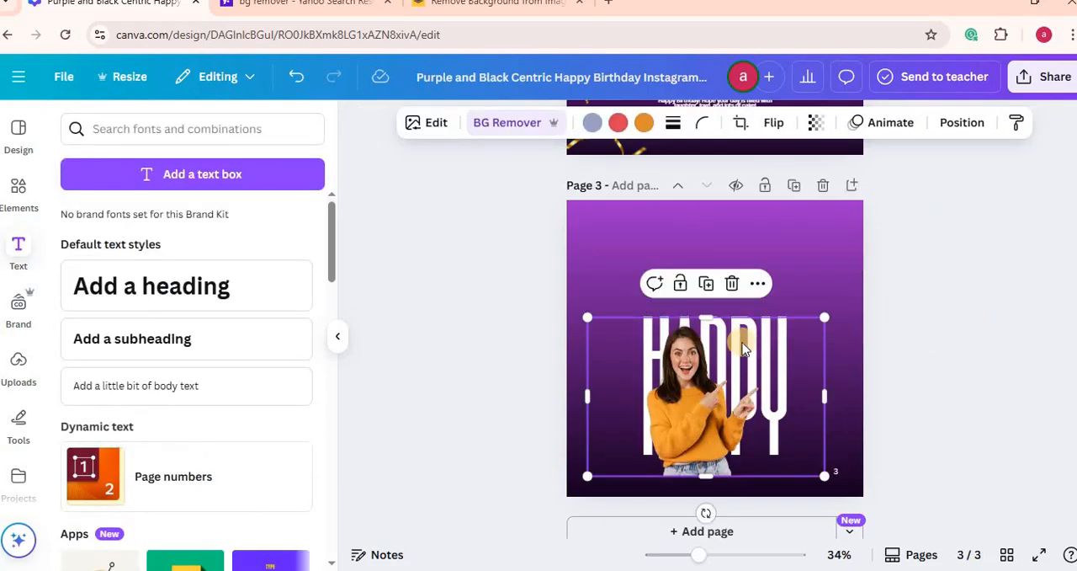
key("ctrl+z")
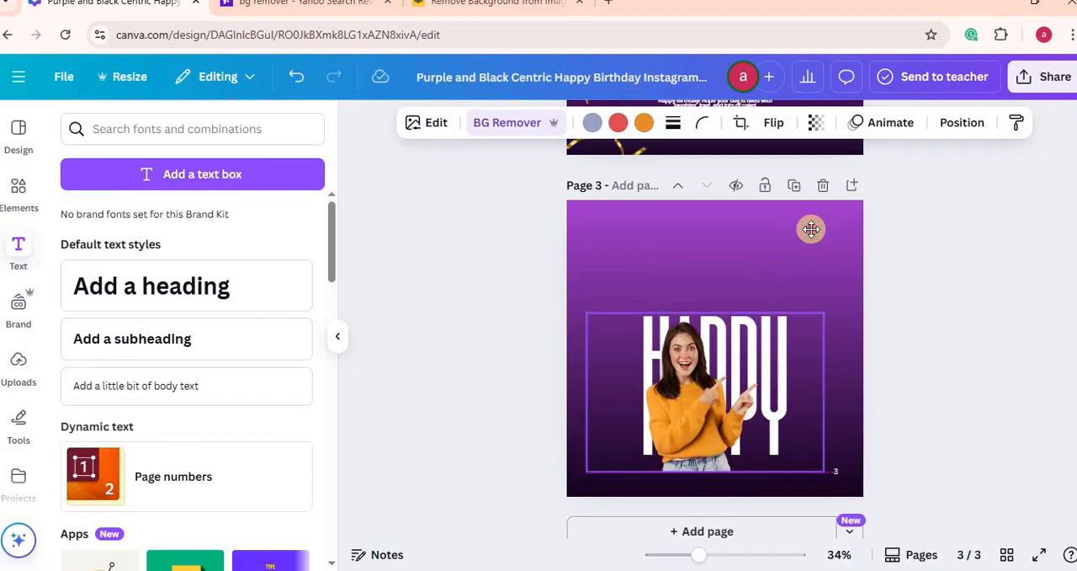
left_click(734, 360)
left_click_drag(699, 343, 699, 293)
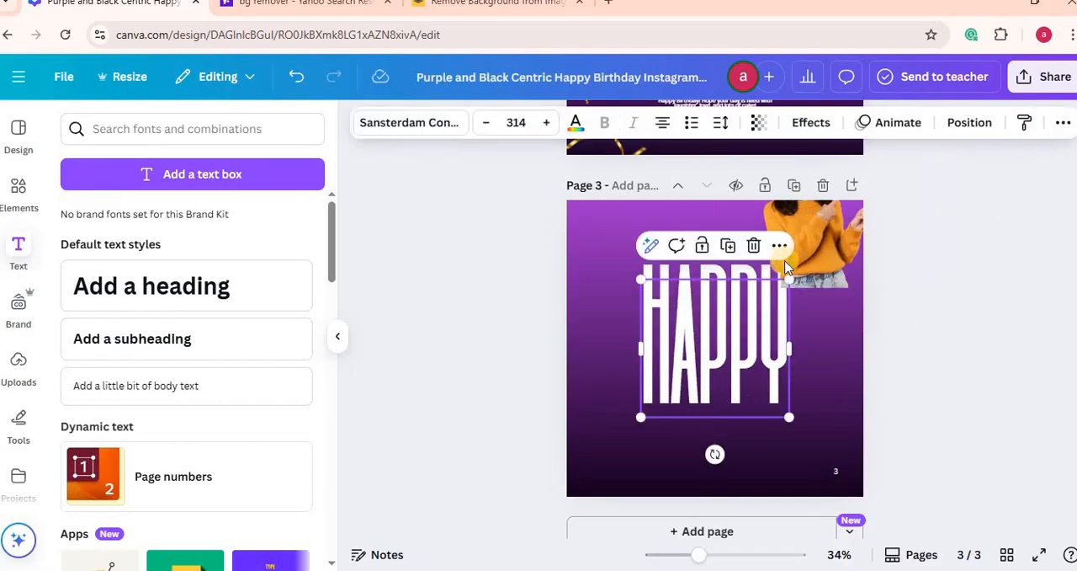
left_click_drag(803, 245, 725, 359)
Step: Using page 2 as reference, add a subheading reading "23 MAR" on page 3 and set its font to Sansterdam Condensed
scroll(755, 202, "up", 5)
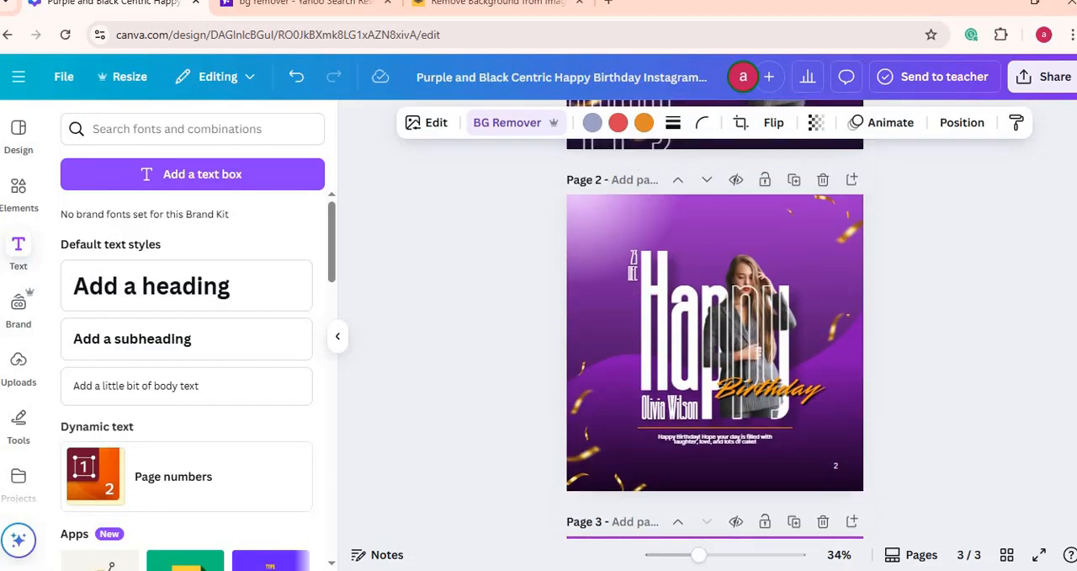
scroll(755, 202, "down", 2)
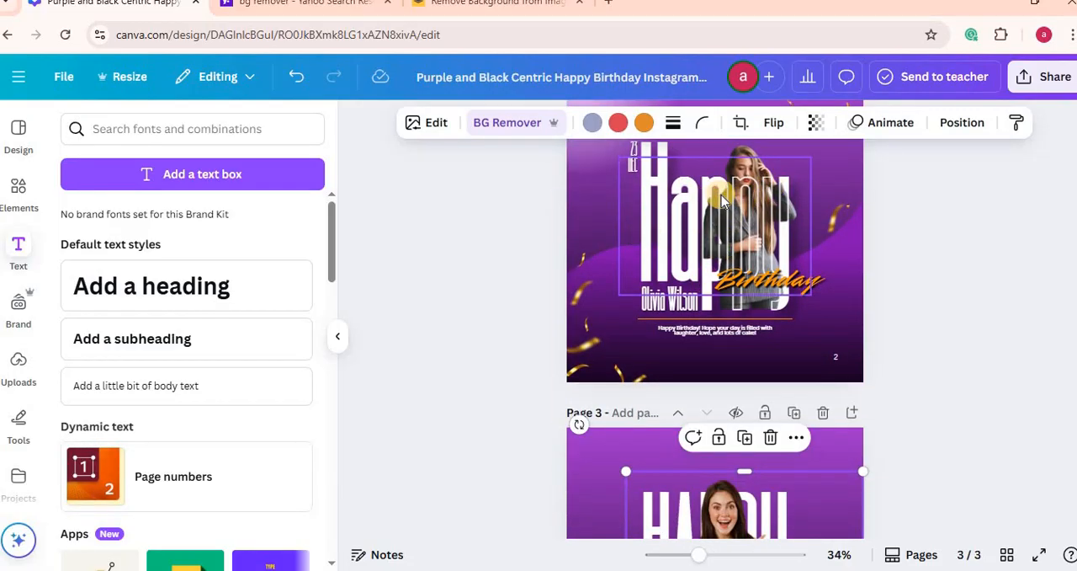
scroll(716, 337, "down", 3)
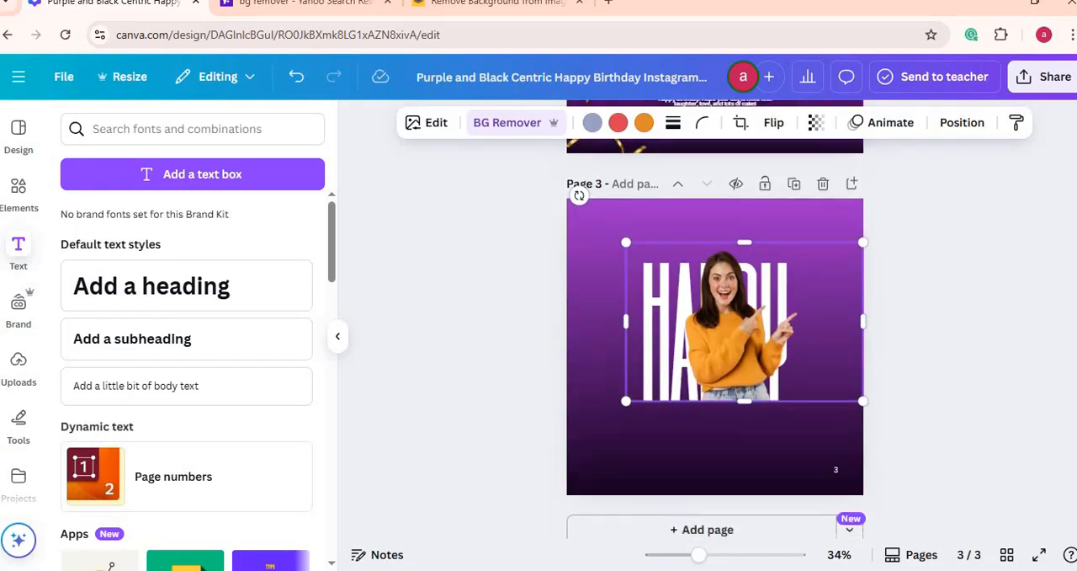
scroll(715, 336, "up", 4)
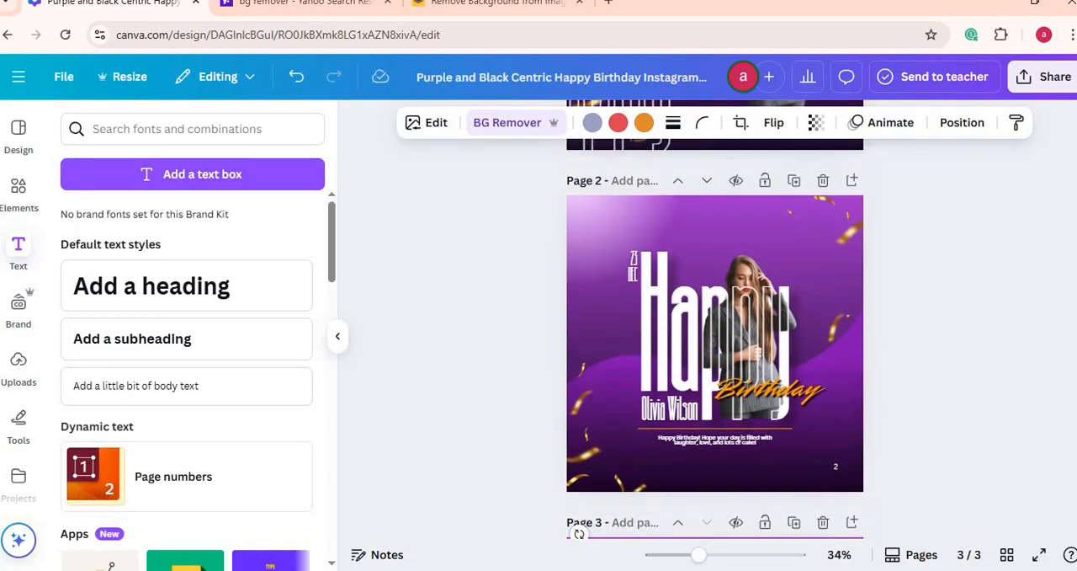
scroll(715, 337, "down", 3)
scroll(715, 337, "down", 1)
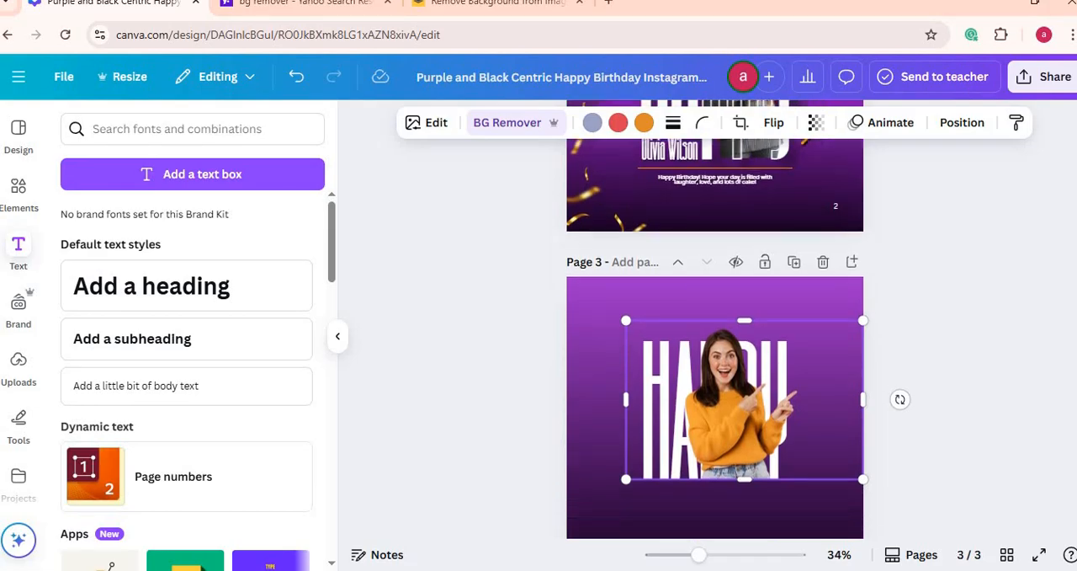
left_click(141, 345)
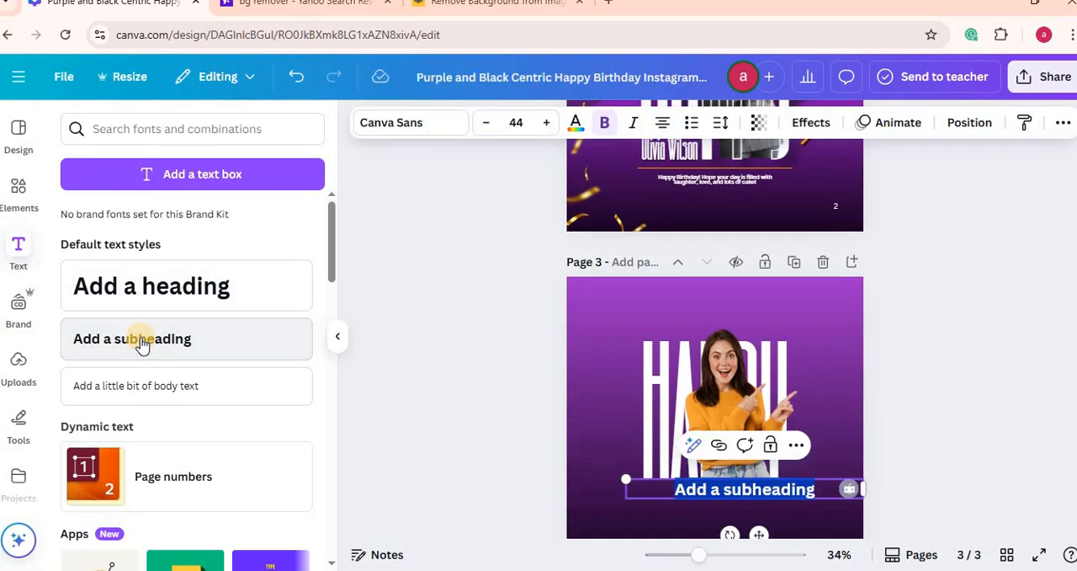
type("23 MAR")
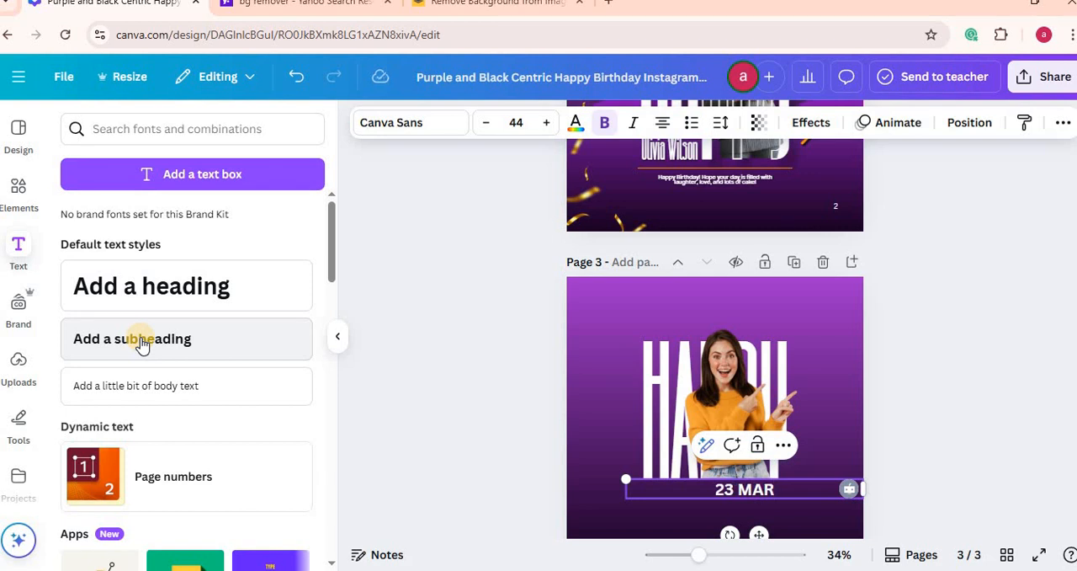
left_click(409, 122)
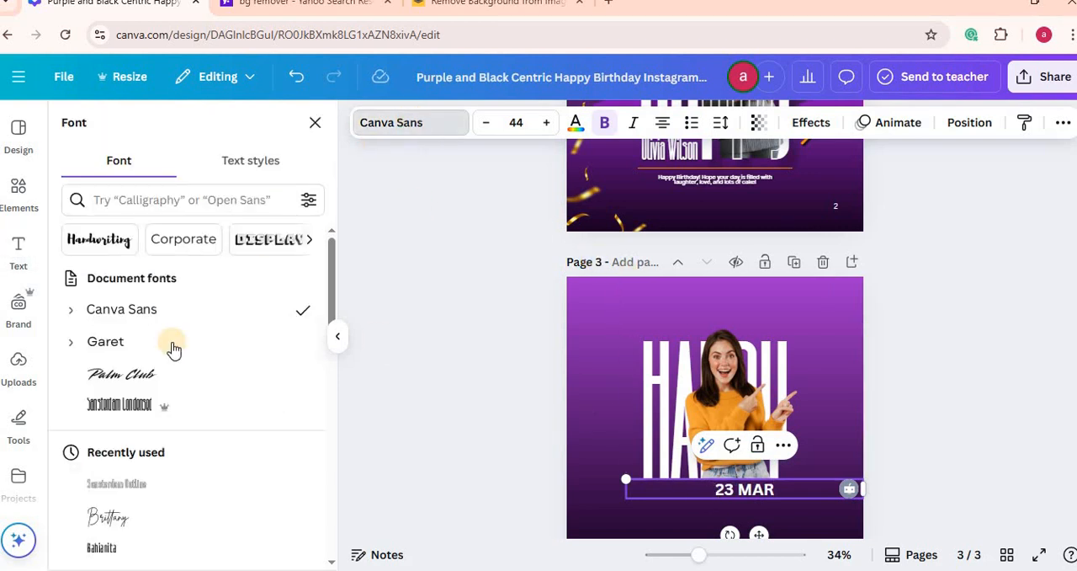
left_click(108, 404)
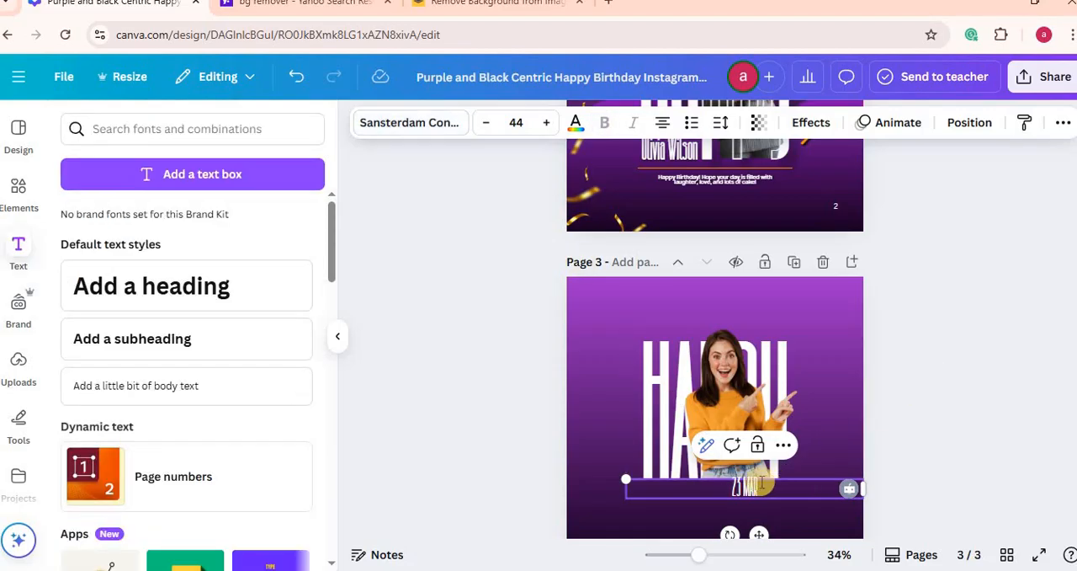
left_click(824, 428)
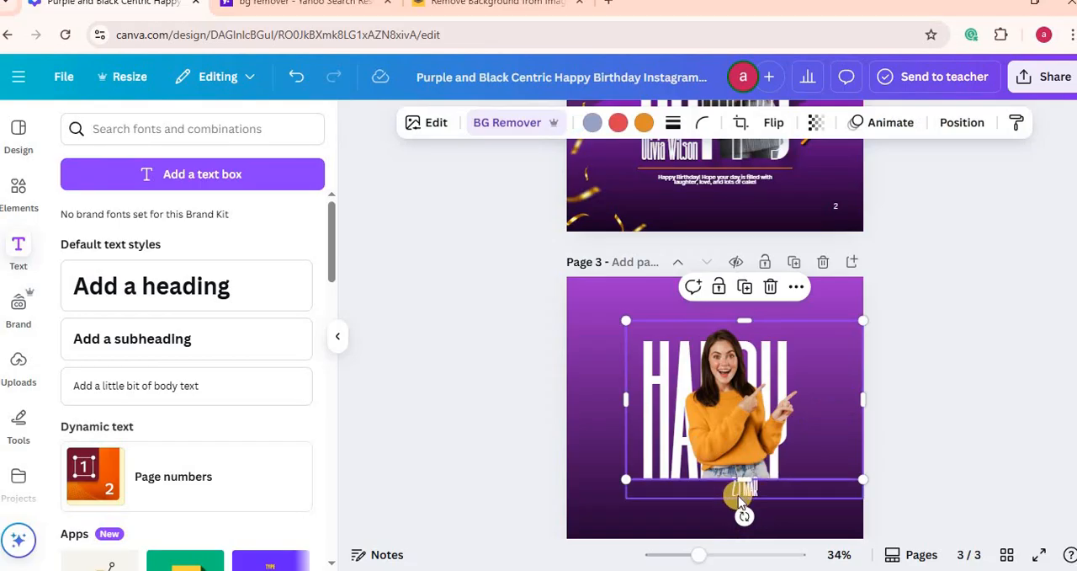
Step: Move the "23 MAR" text above the start of HAPPY, and turn a duplicate placed below the heading into the celebrant's full name
left_click_drag(739, 492, 623, 335)
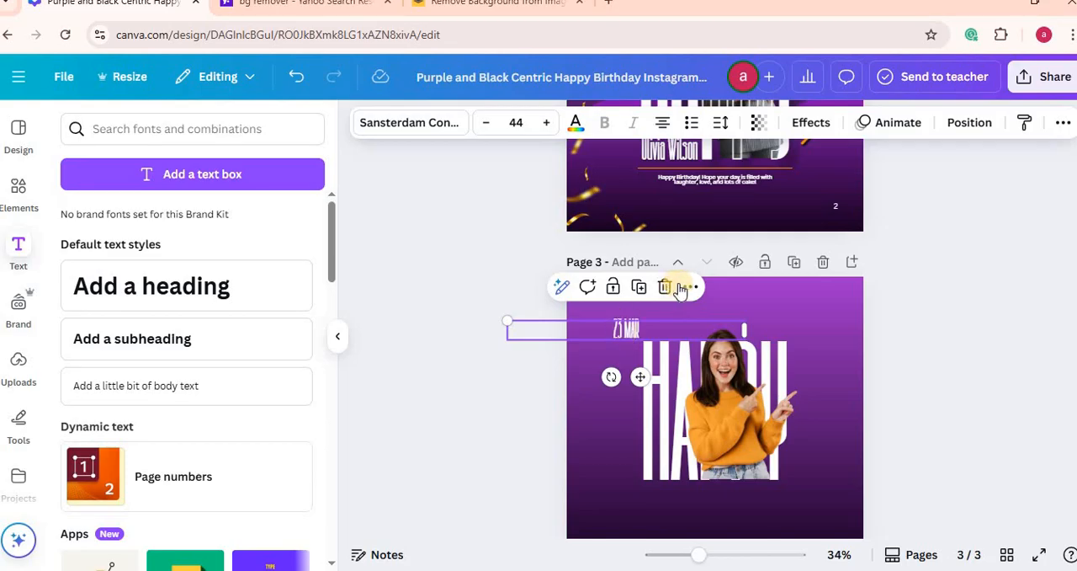
left_click(639, 289)
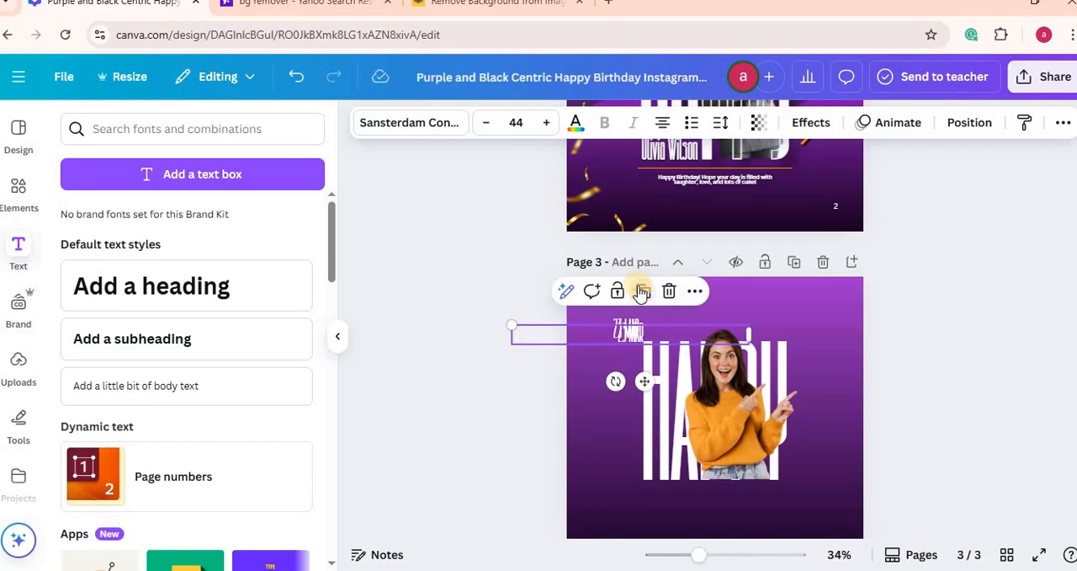
left_click_drag(630, 325, 683, 495)
double_click(689, 495)
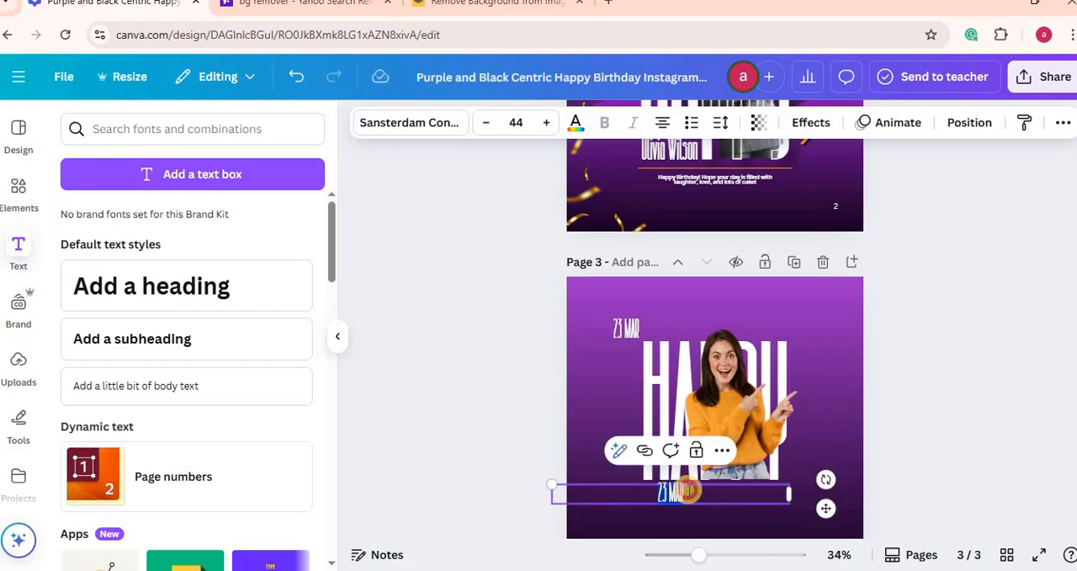
key("BackSpace")
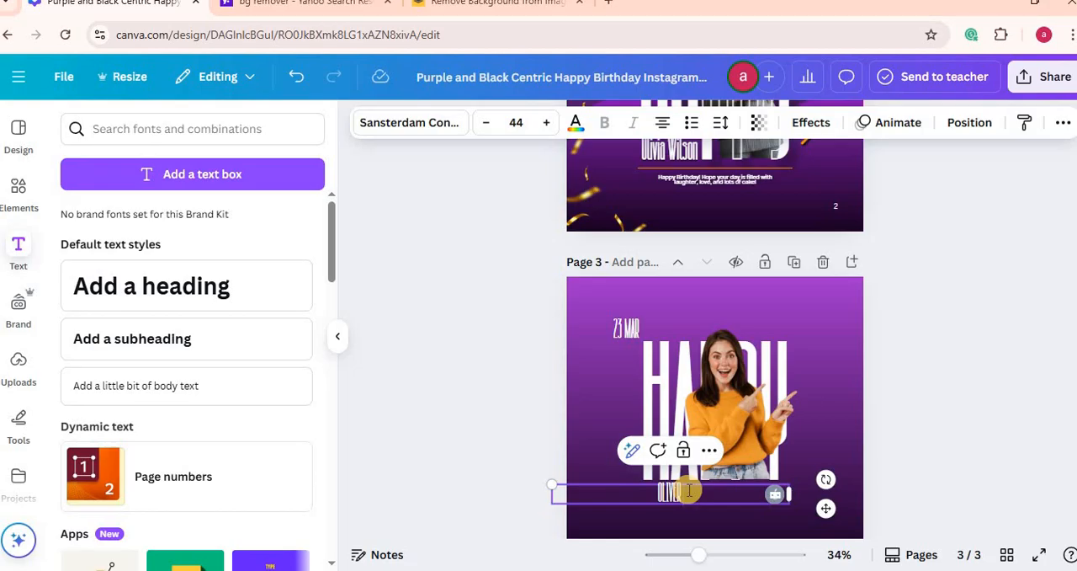
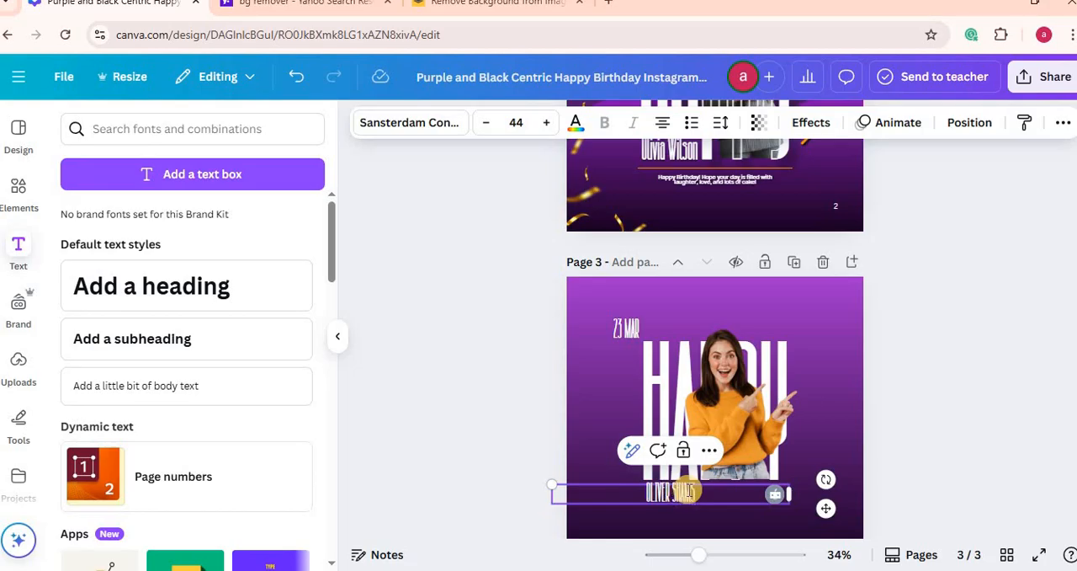
Step: Try font size 500 on the celebrant's name text, and undo its accidental deletion
left_click(524, 122)
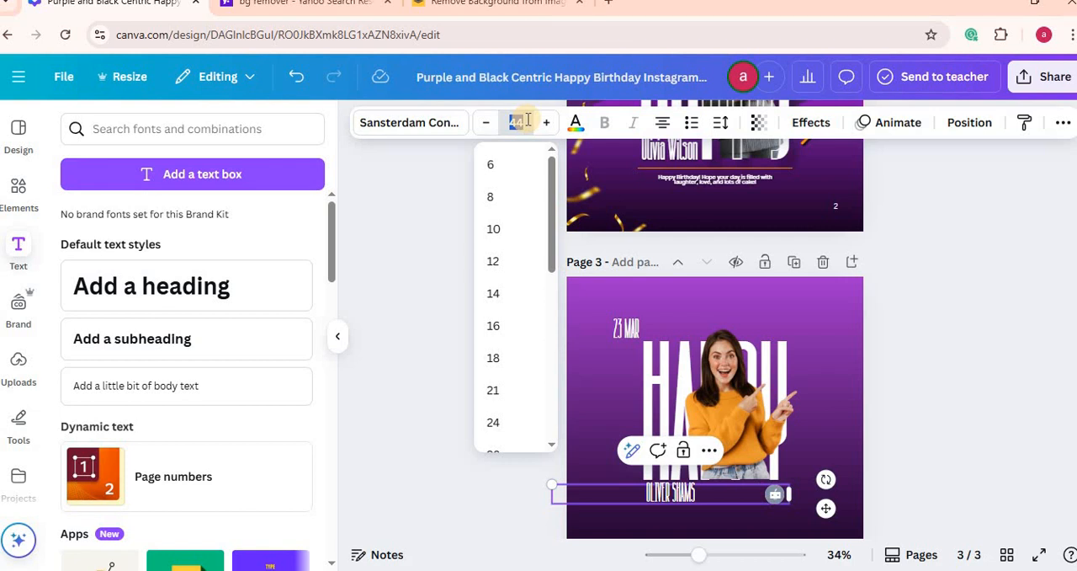
key("Return")
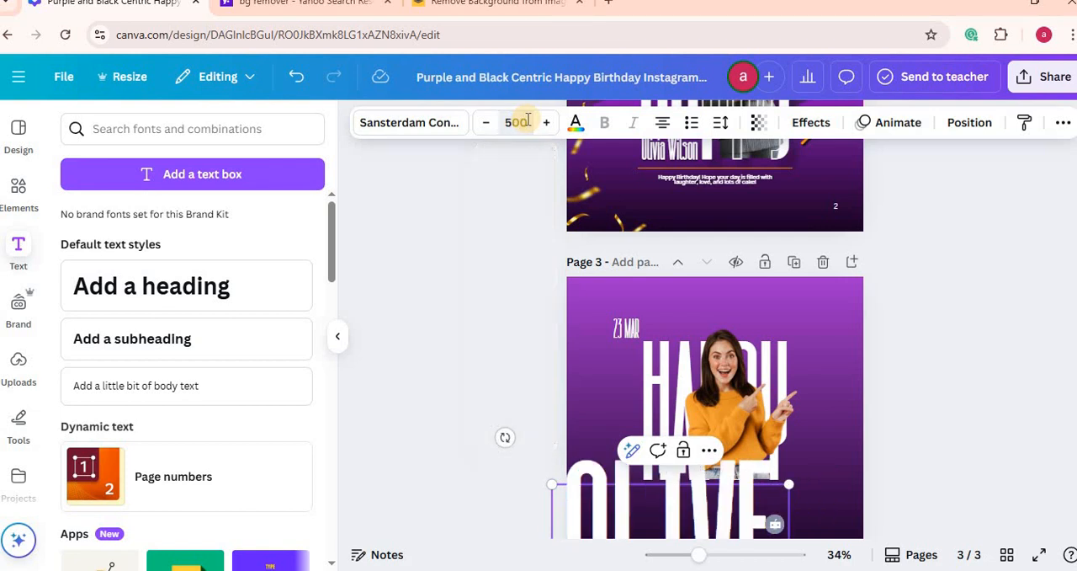
key("Delete")
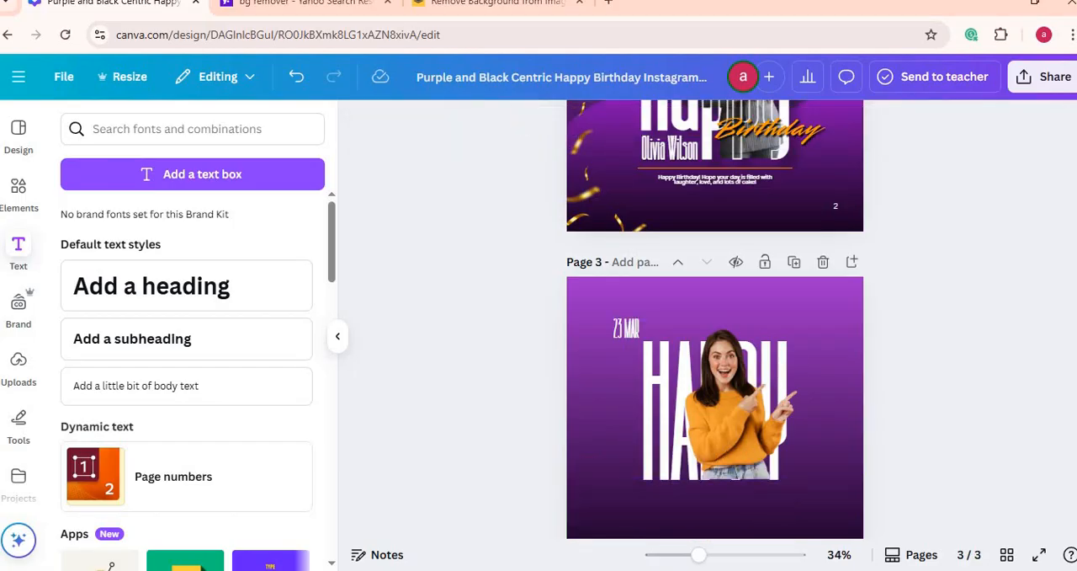
scroll(715, 319, "down", 2)
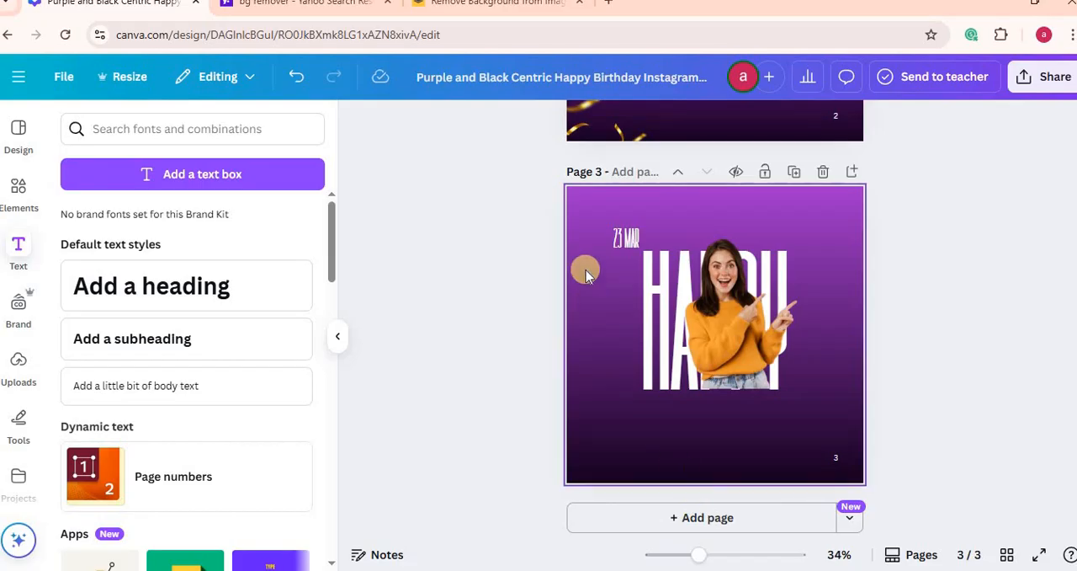
key("ctrl+z")
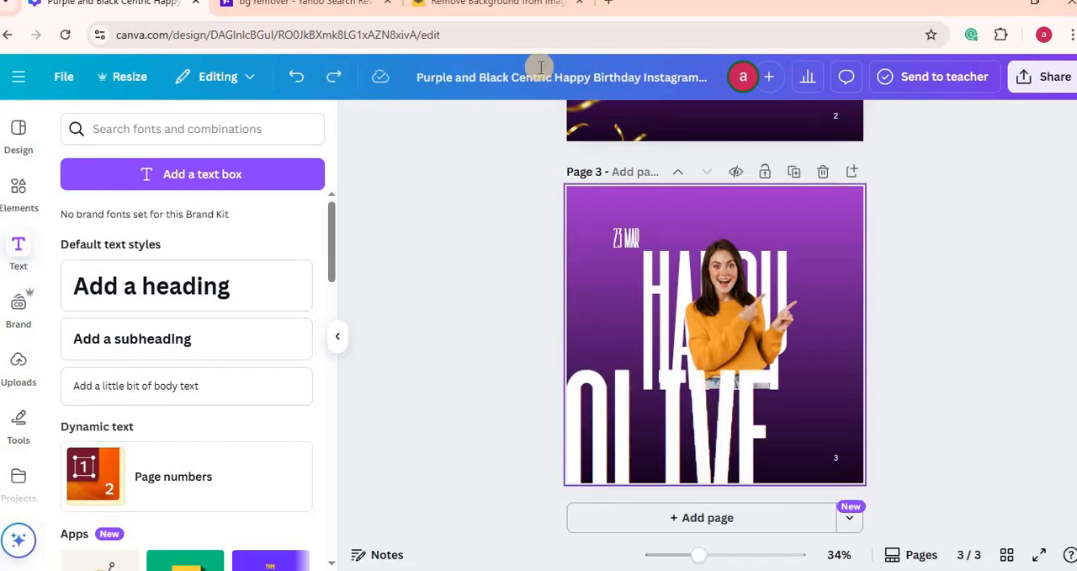
Step: Try font size 150 on the celebrant's name text, and restore the text after deleting it
left_click(607, 425)
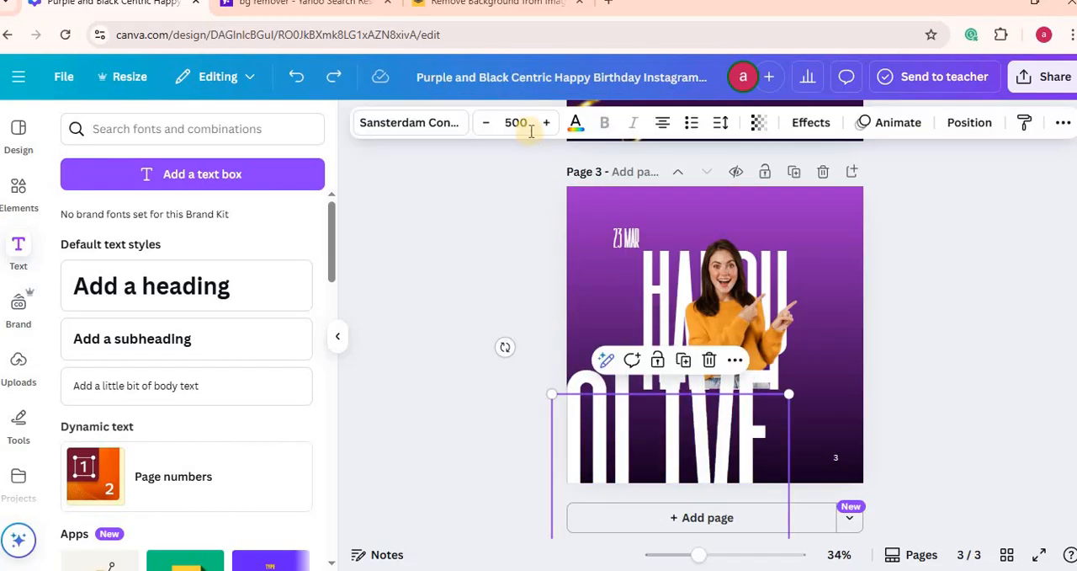
left_click(526, 122)
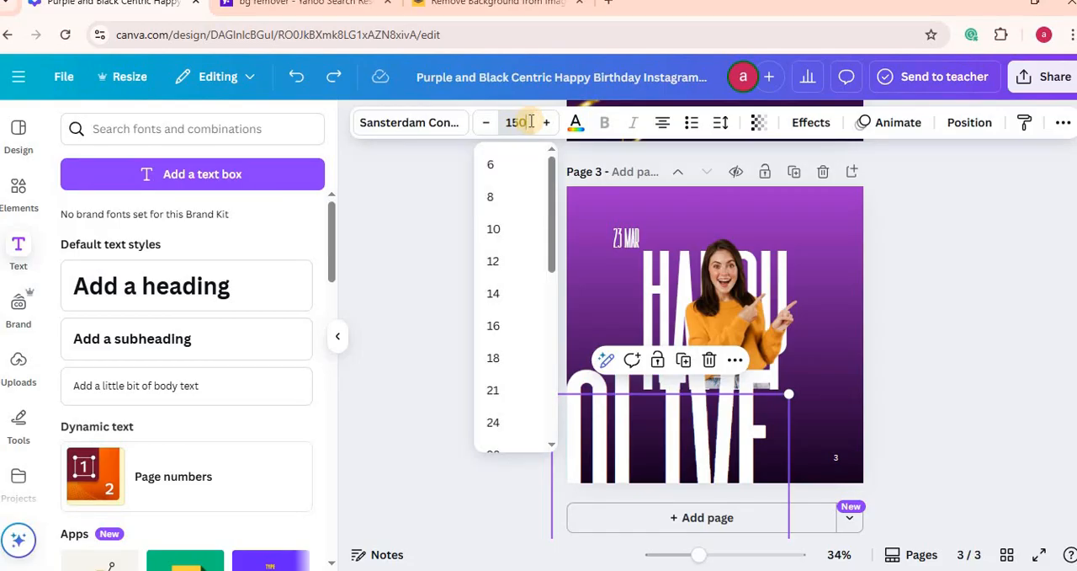
key("Return")
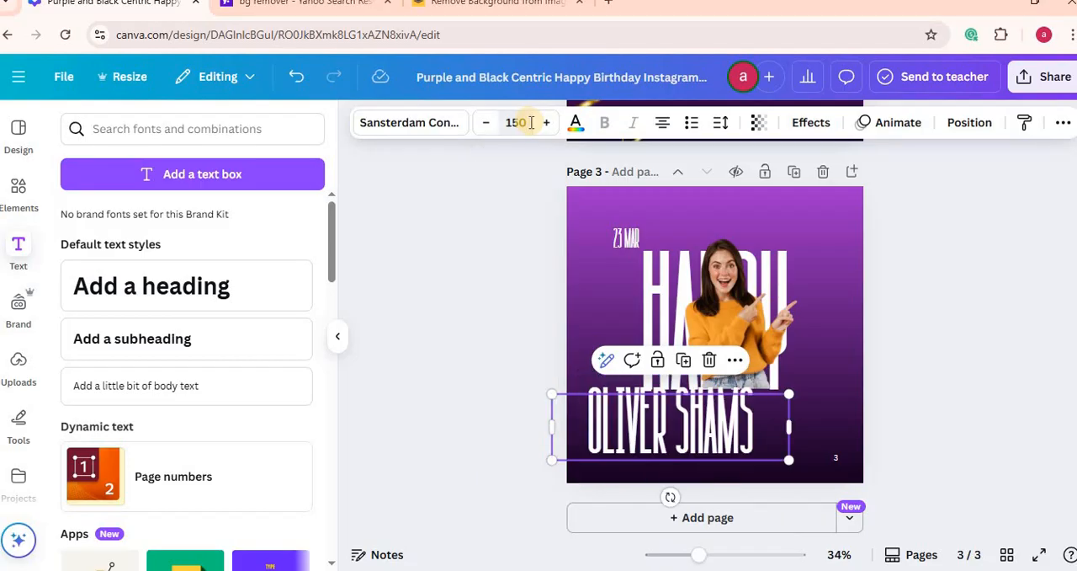
key("Delete")
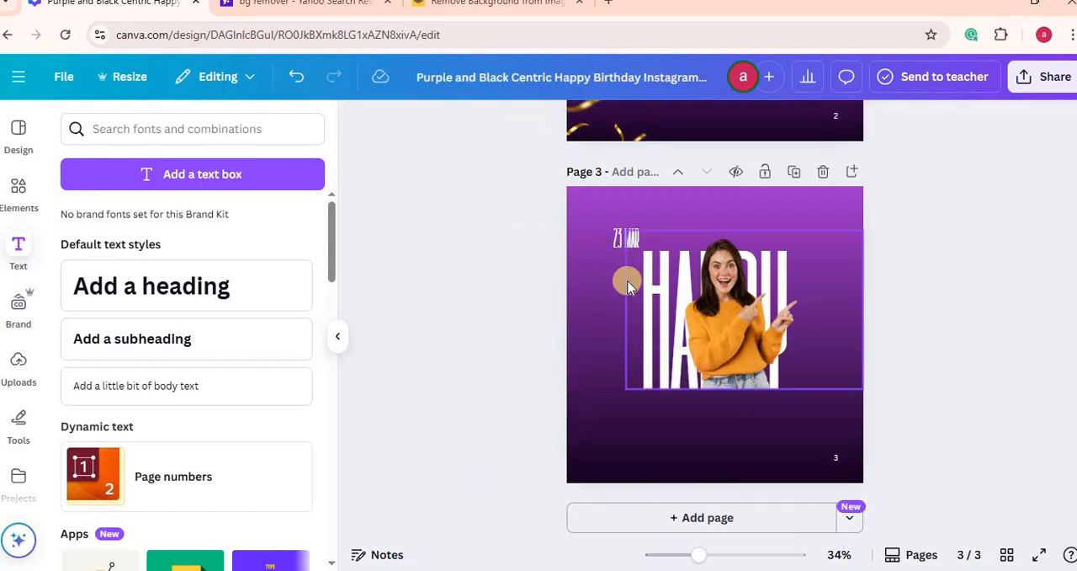
key("ctrl+z")
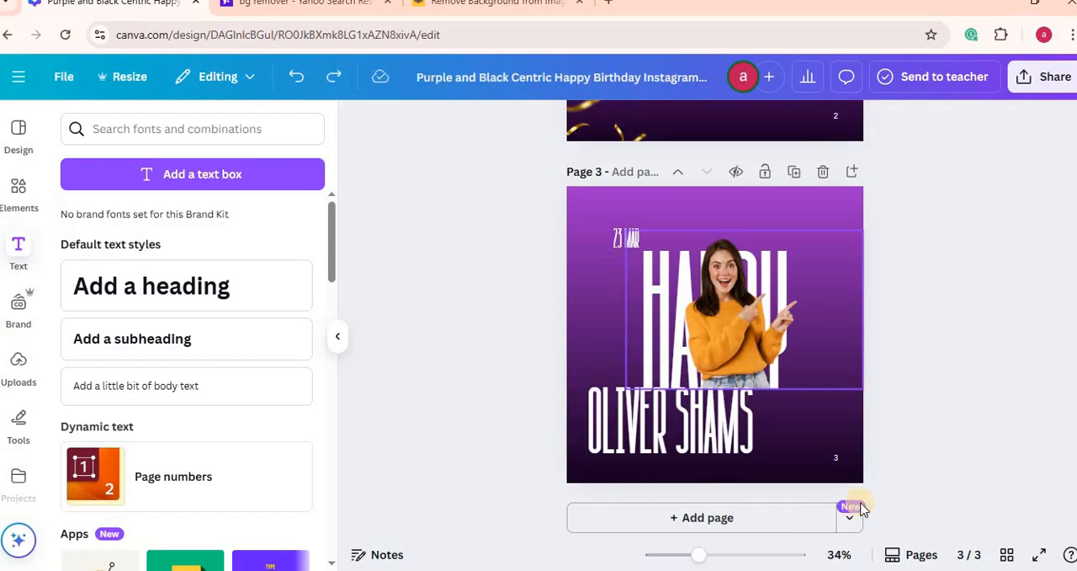
Step: Try font size 80 on the celebrant's name text below the HAPPY heading
left_click(716, 433)
left_click(520, 122)
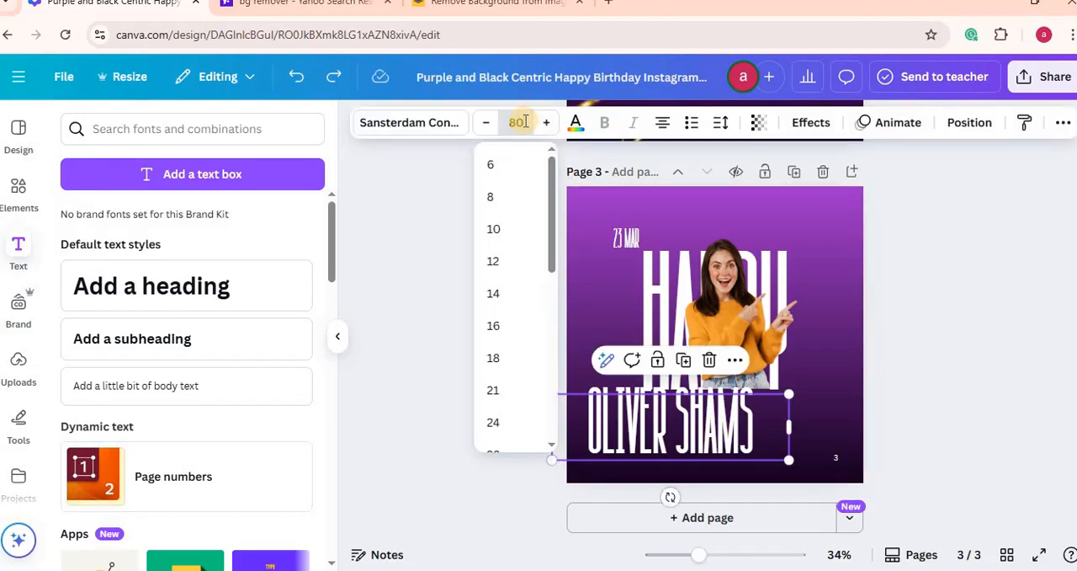
key("Return")
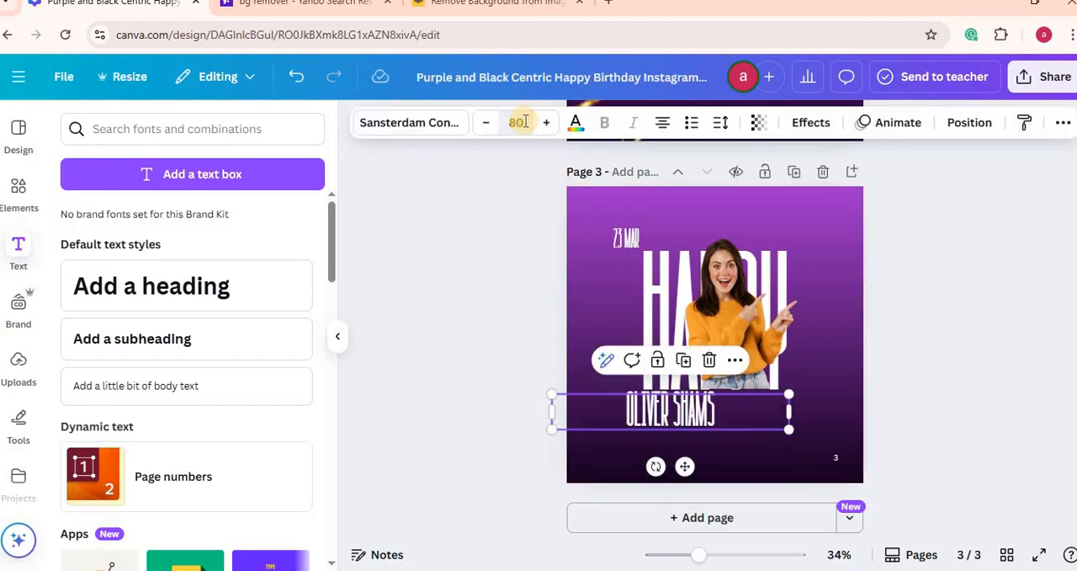
left_click(684, 412)
key("Escape")
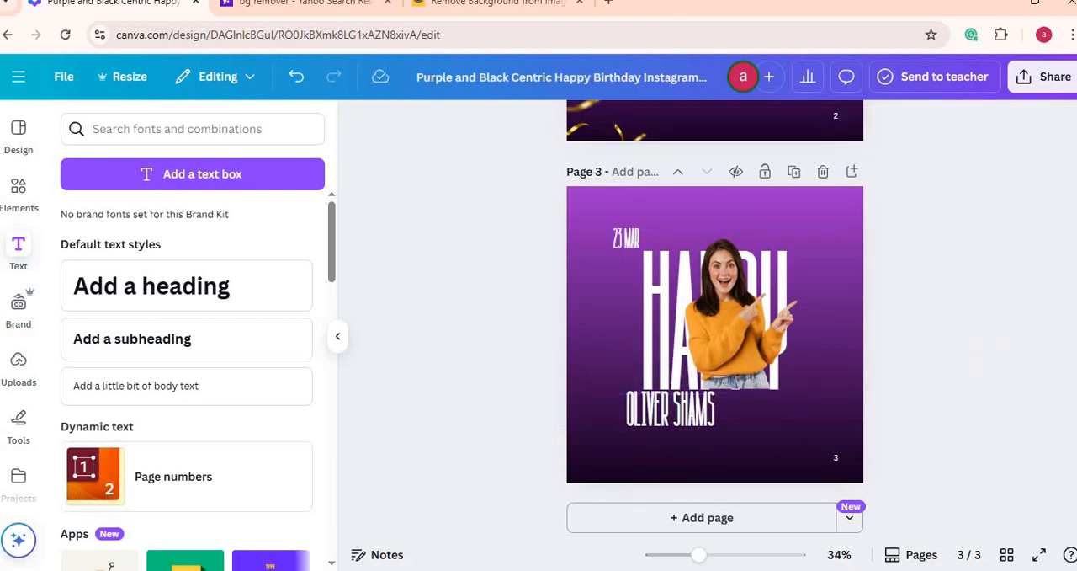
Step: Check the font size of the name on page 2 and set the celebrant's name on page 3 to size 54
scroll(659, 270, "up", 3)
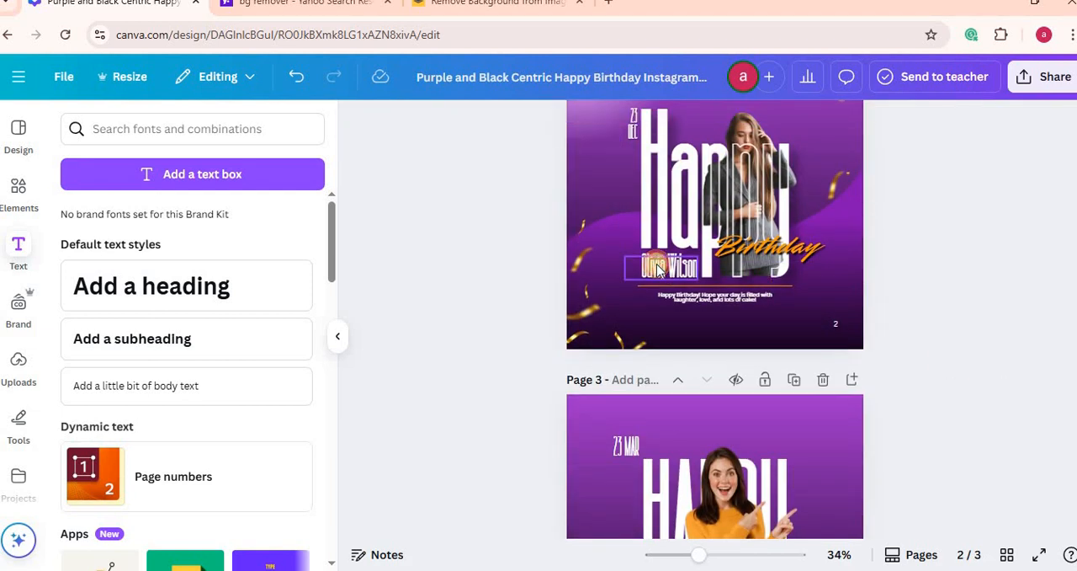
left_click(659, 269)
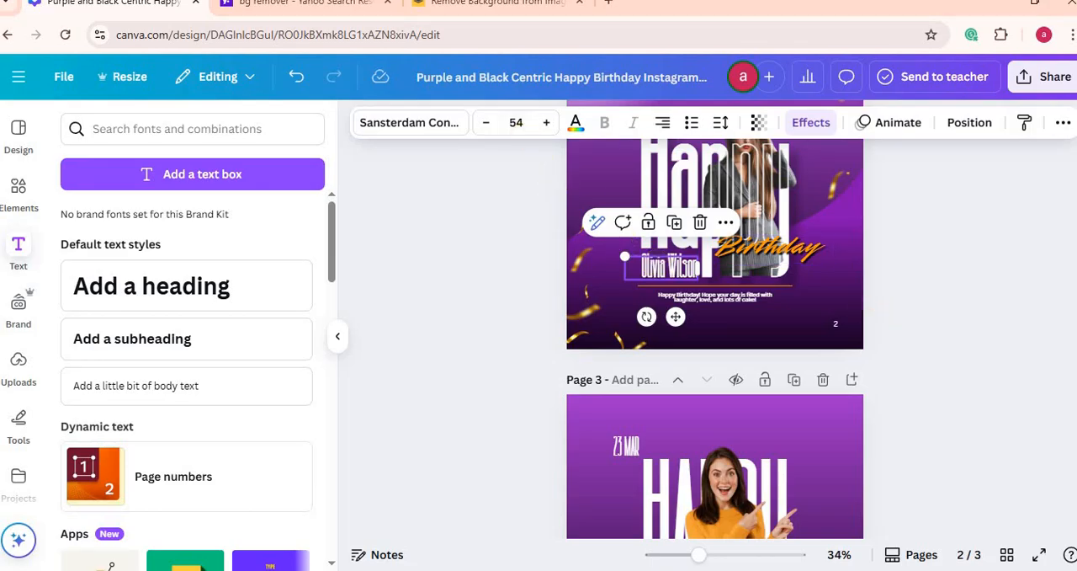
scroll(659, 270, "down", 3)
left_click(671, 426)
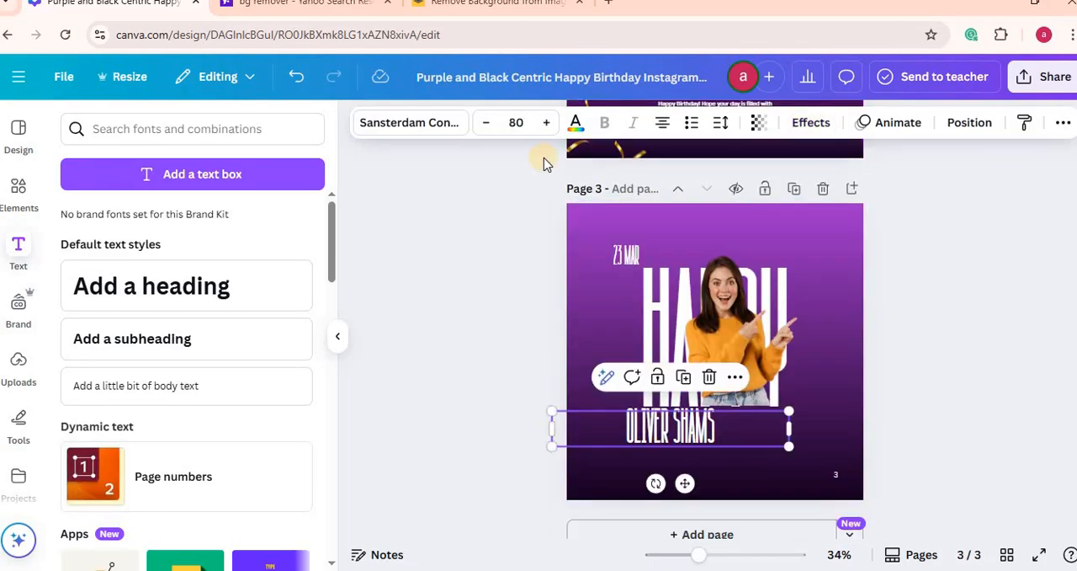
left_click(519, 122)
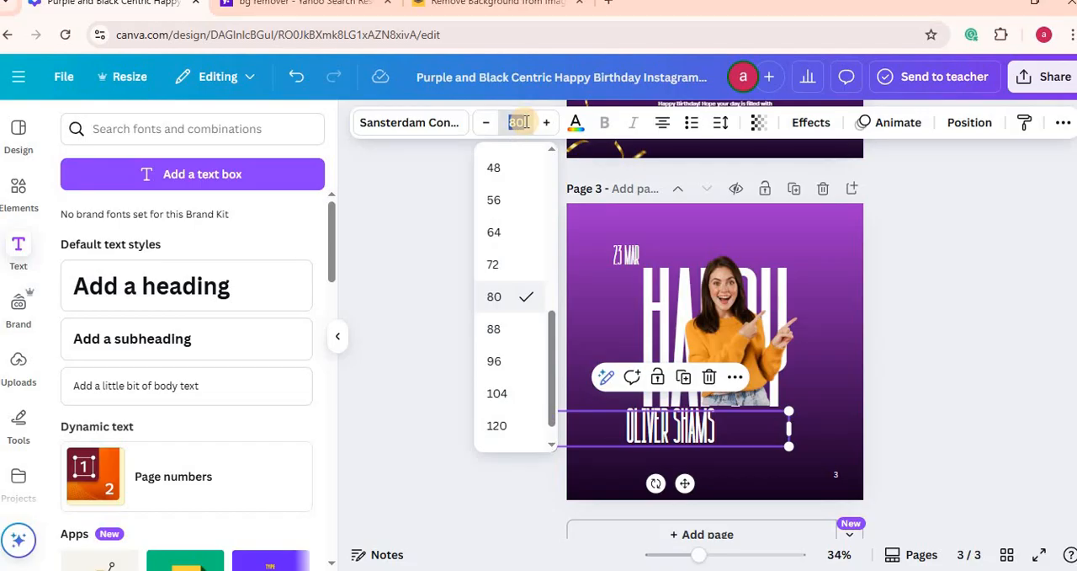
key("Return")
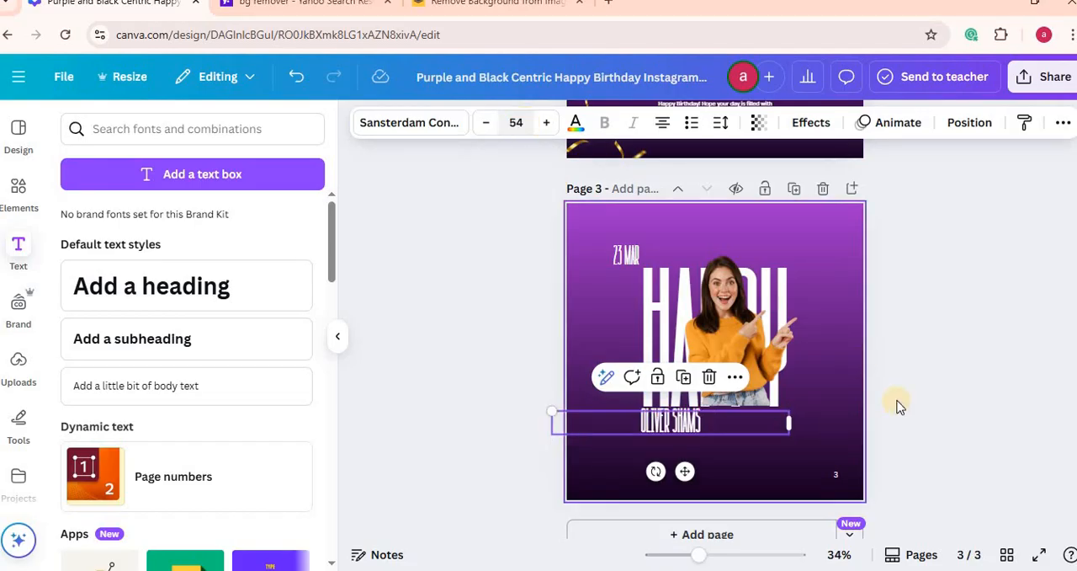
left_click(960, 328)
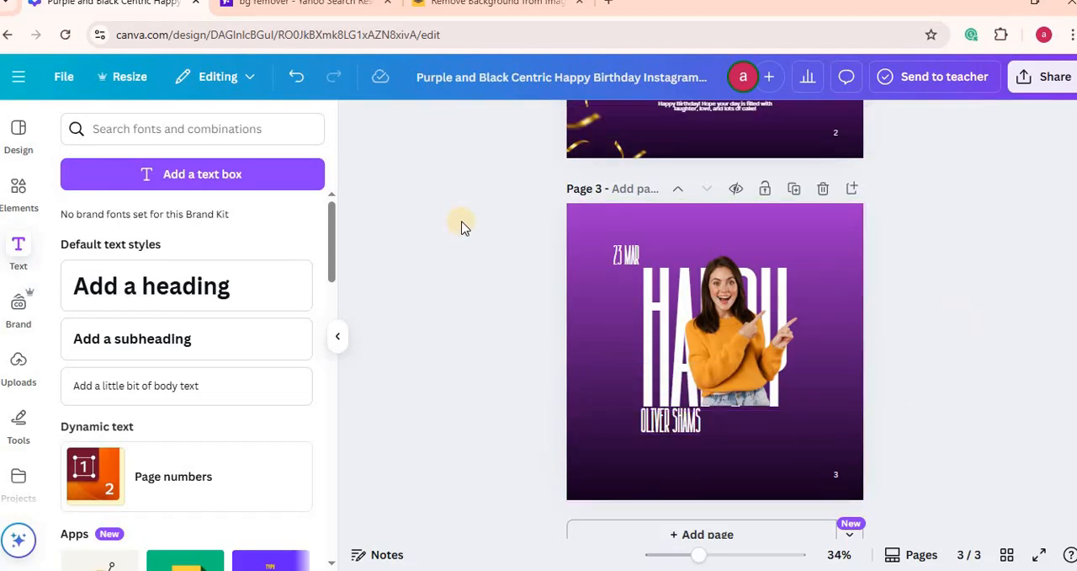
Step: Add a heading reading "BIRTHDAY" to page 3
left_click(140, 288)
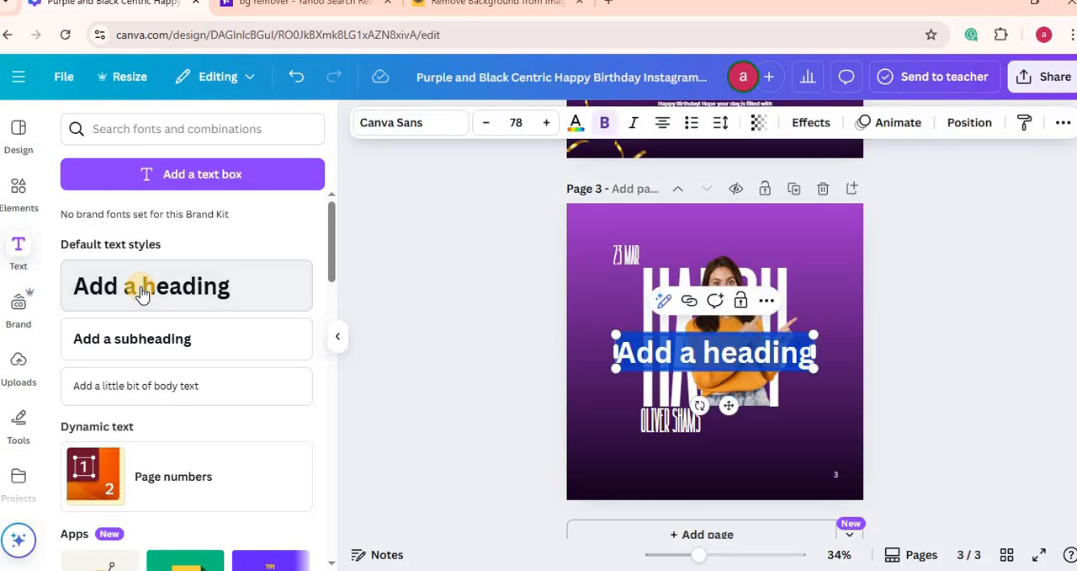
type("BIRT")
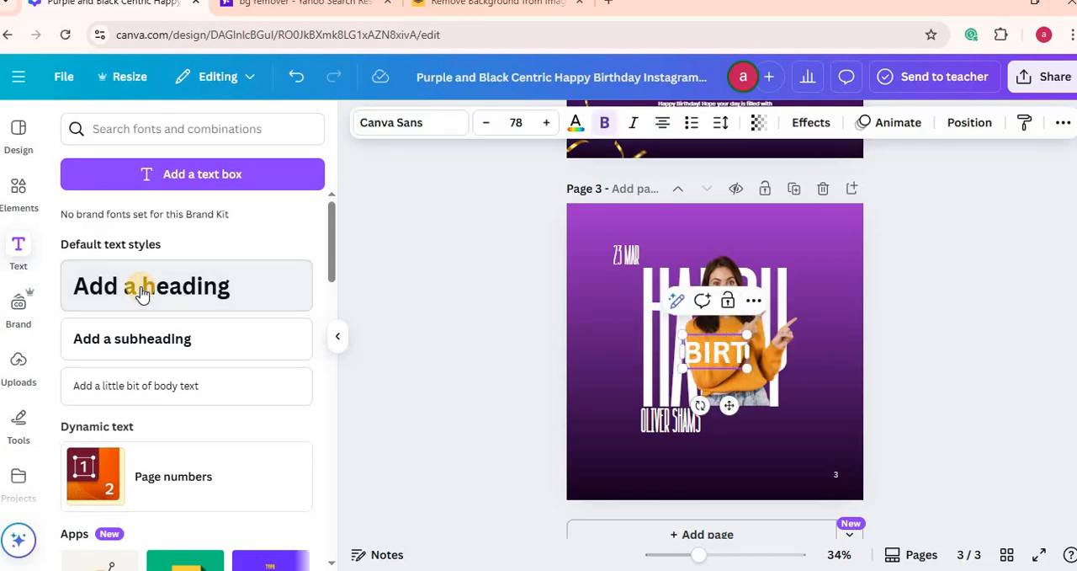
type("HDAY")
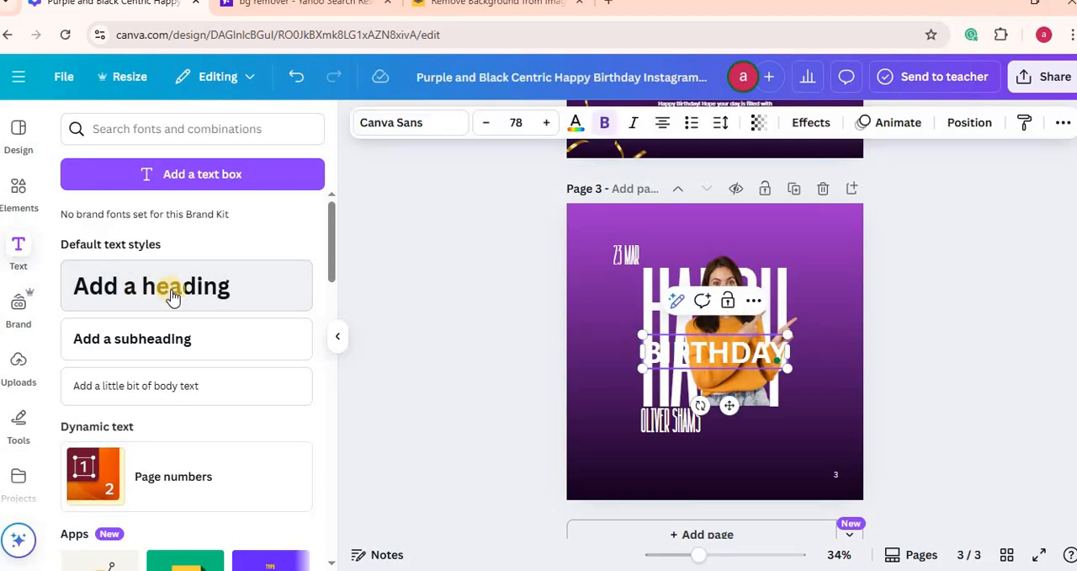
Step: Color the whole BIRTHDAY heading with the orange document color
left_click(576, 122)
left_click(295, 243)
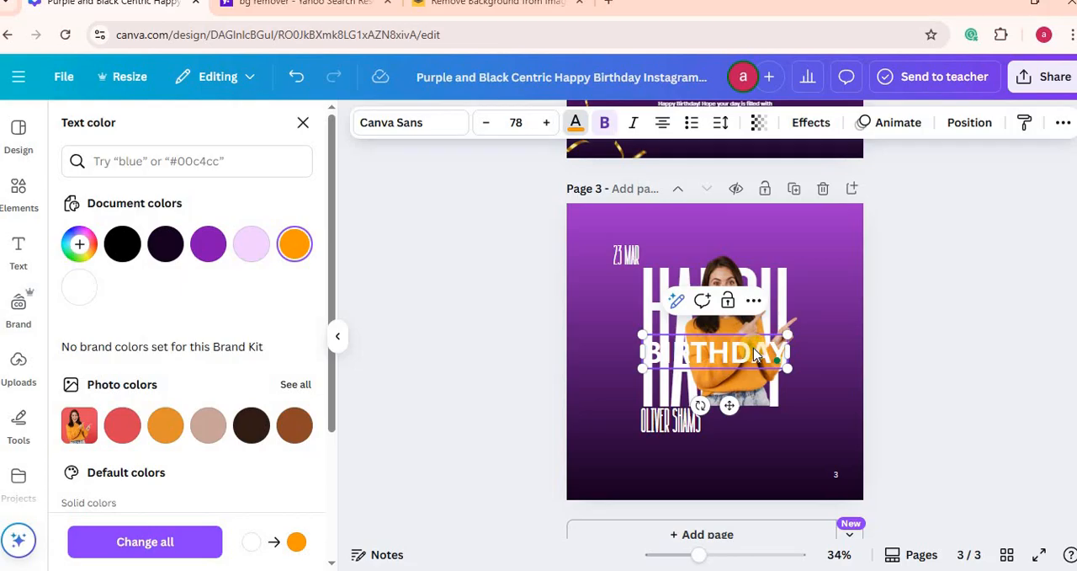
left_click(1002, 320)
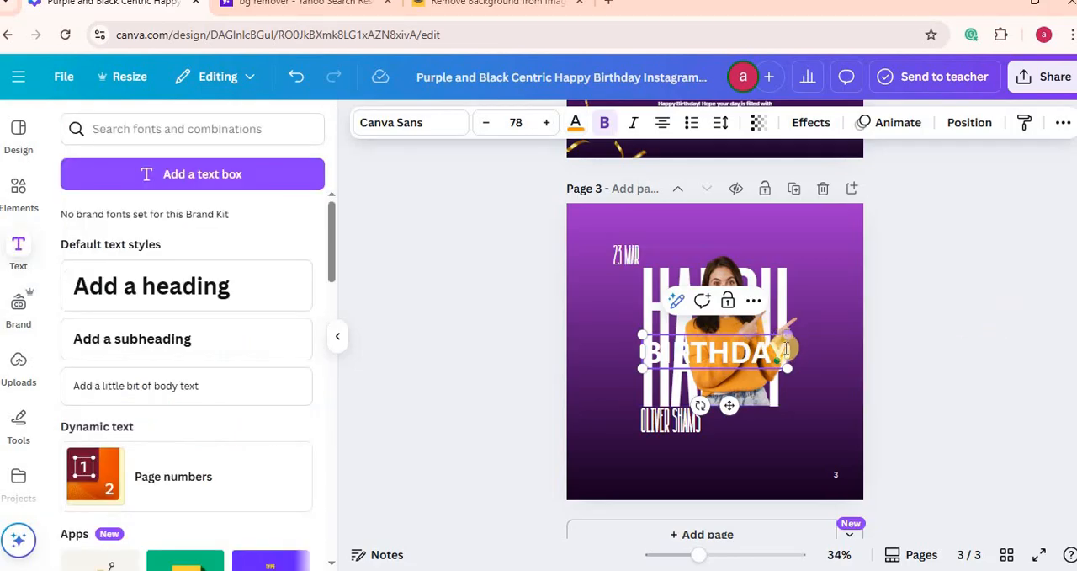
left_click_drag(785, 352, 641, 354)
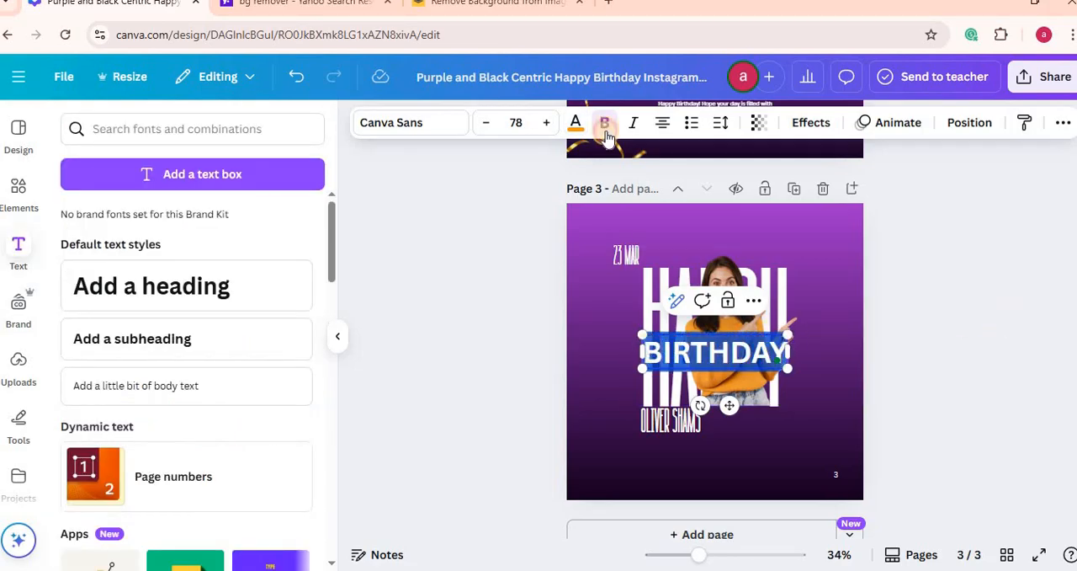
left_click(576, 124)
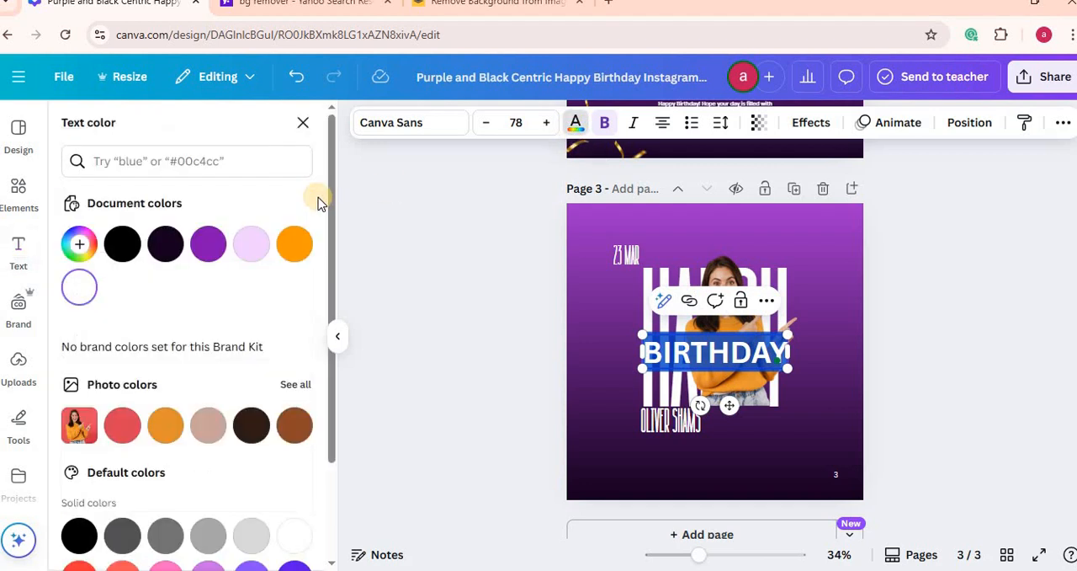
left_click(288, 264)
left_click(448, 332)
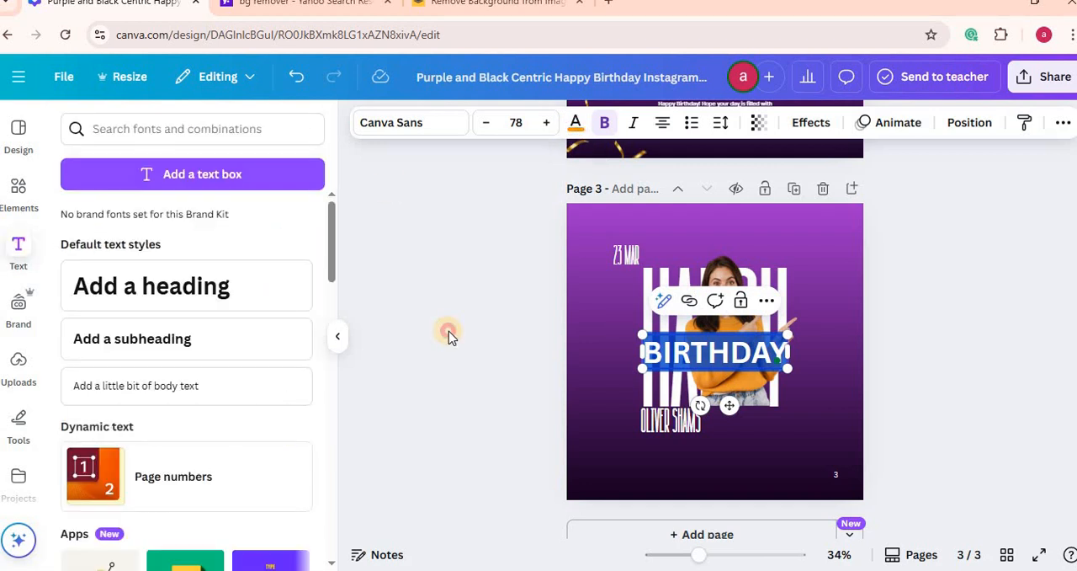
left_click(469, 335)
Step: Move the BIRTHDAY heading below the photo, beside the celebrant's name, and set its font to Palm Club
left_click_drag(678, 347, 736, 418)
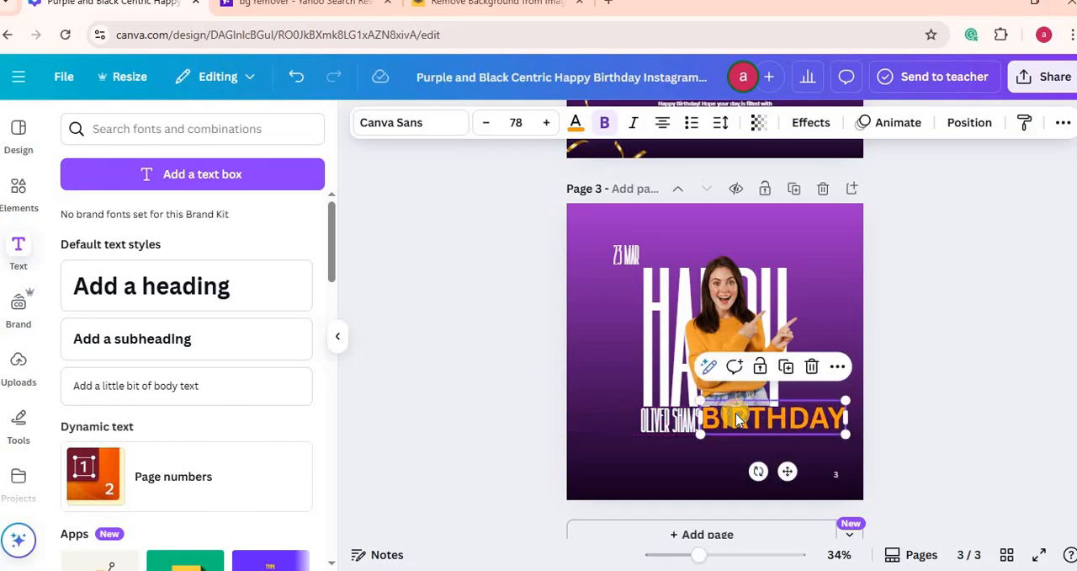
left_click(432, 128)
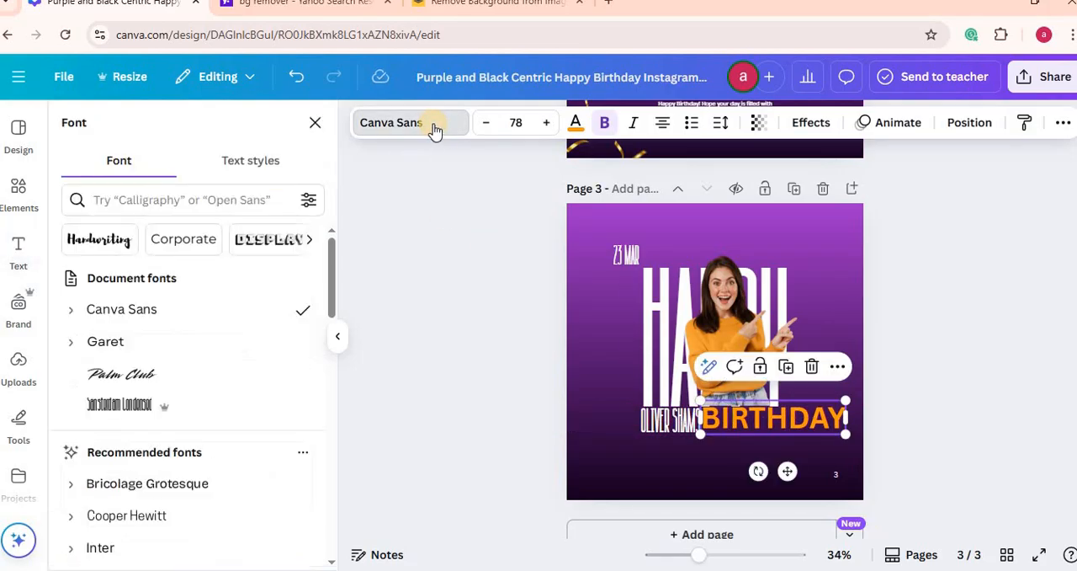
left_click(135, 376)
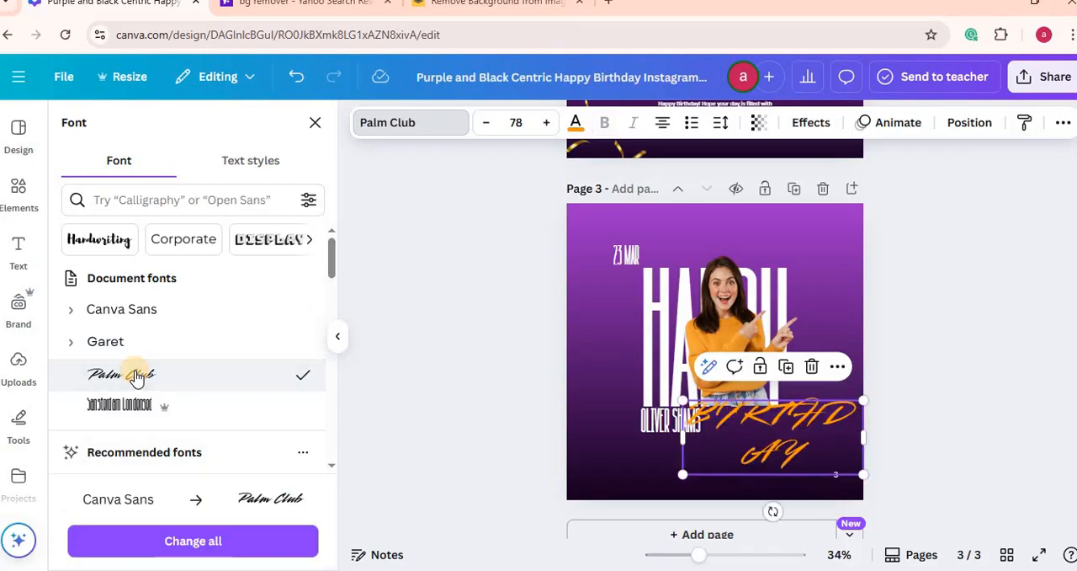
Step: Set the BIRTHDAY heading's font size to 50 and shift it slightly closer to the celebrant's name on page 3
left_click(520, 123)
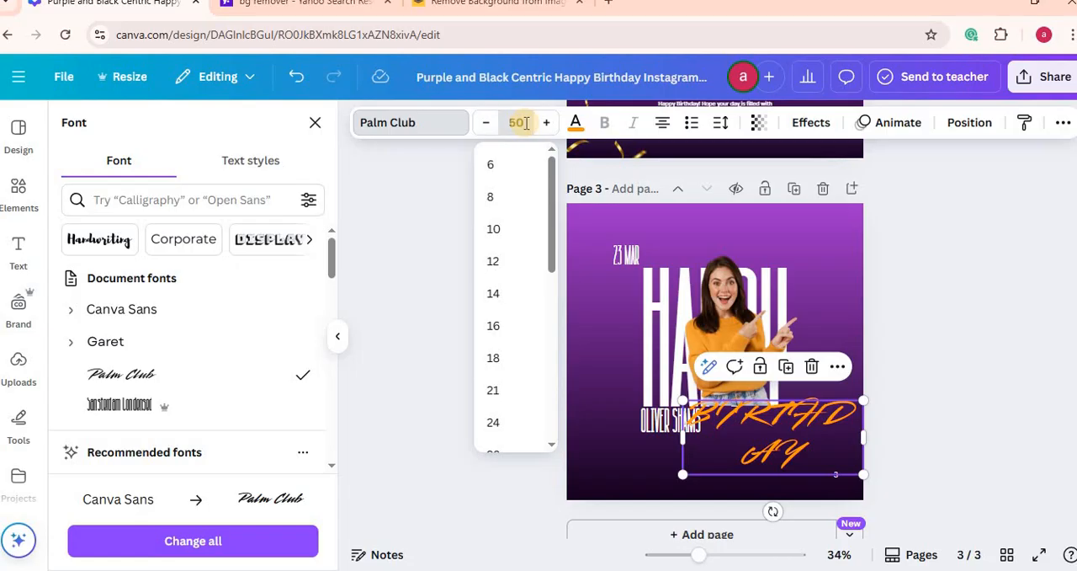
type("50")
key("Return")
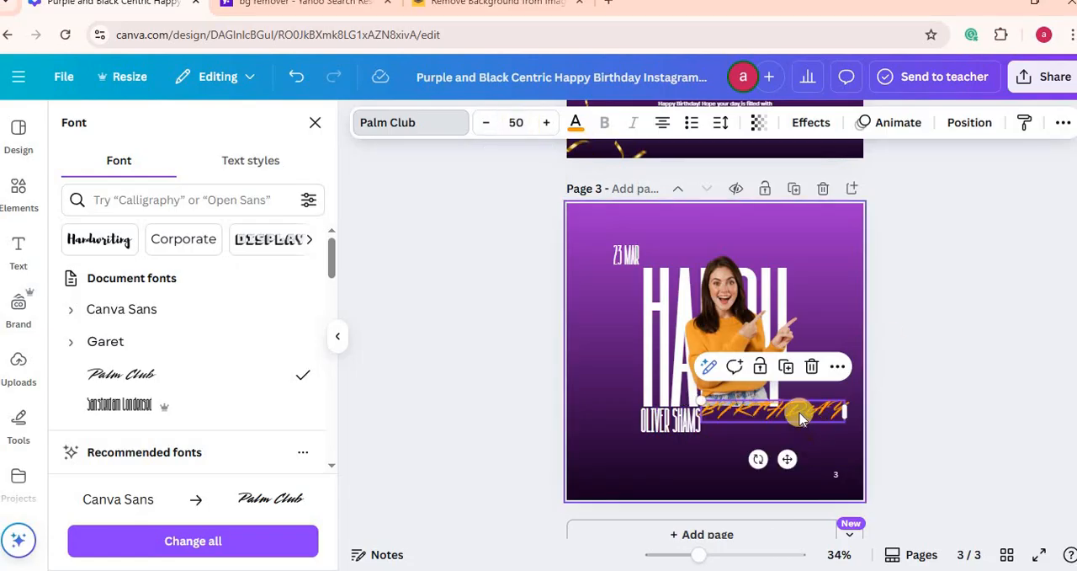
left_click_drag(795, 418, 788, 429)
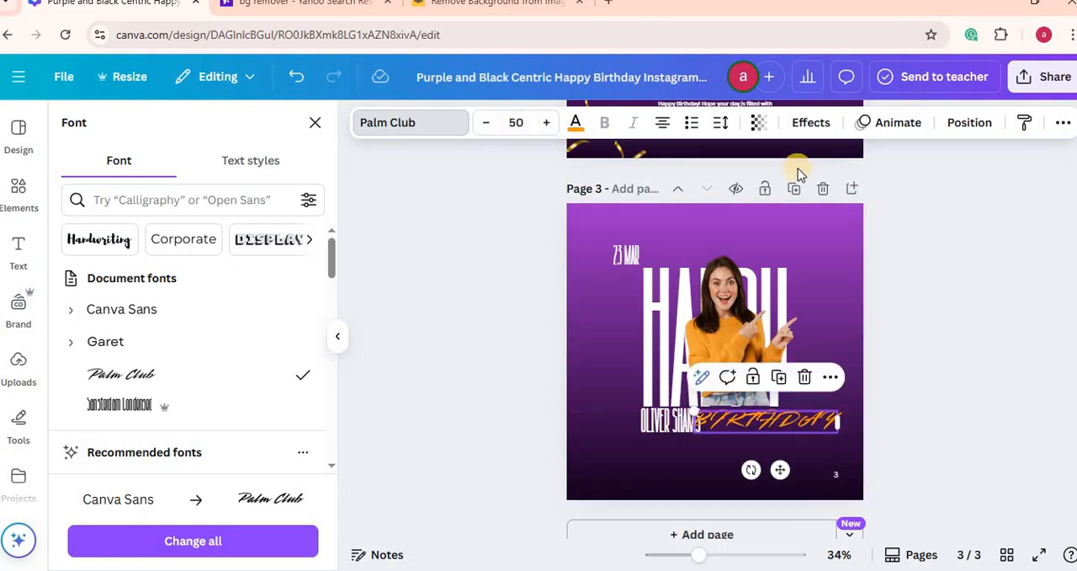
Step: Apply a Shadow effect to the BIRTHDAY heading with offset 83, blur 43 and transparency 100
left_click(808, 127)
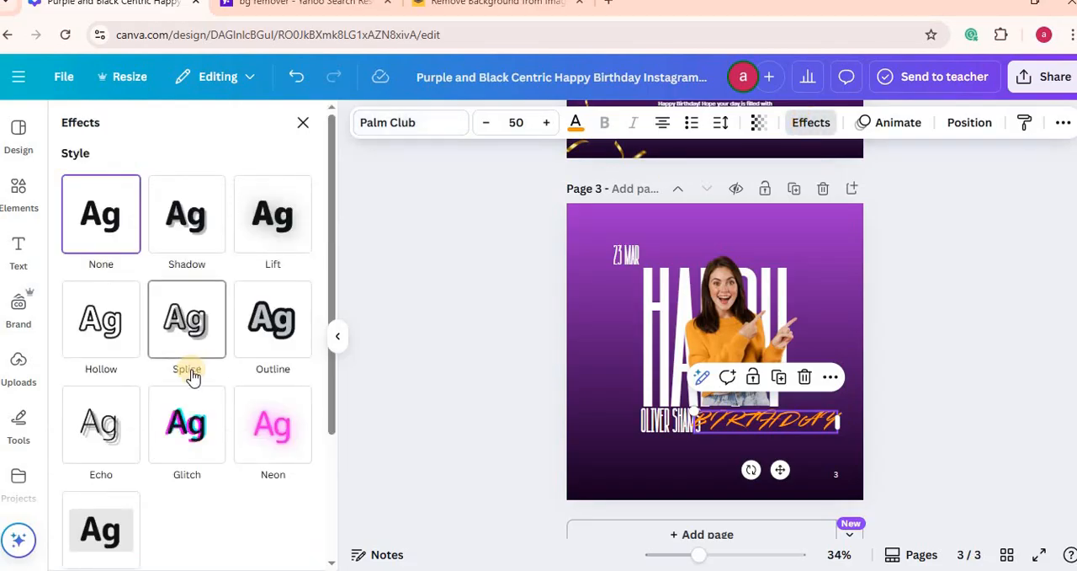
left_click(193, 221)
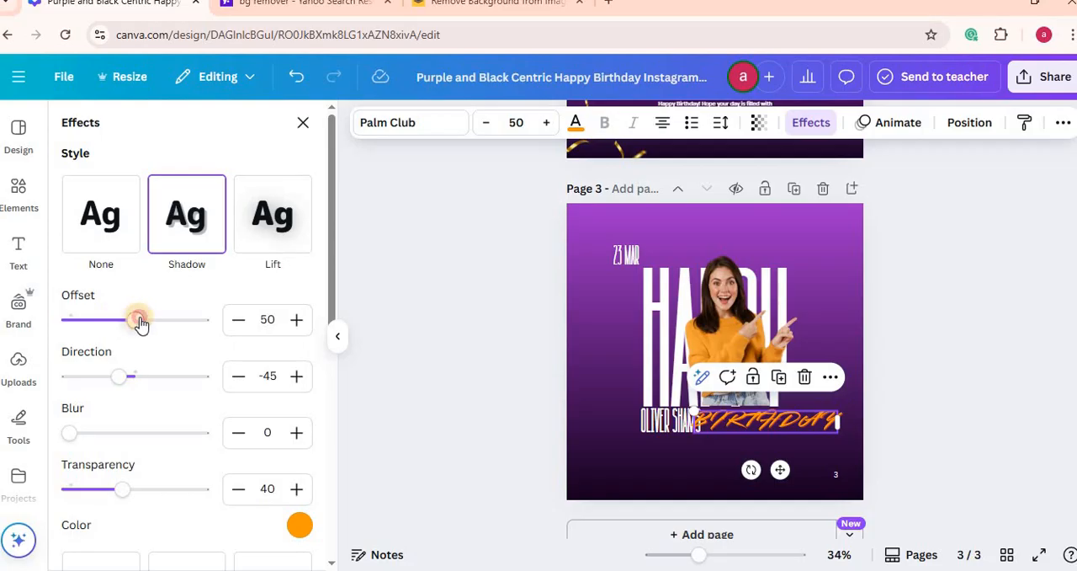
left_click_drag(140, 324, 186, 326)
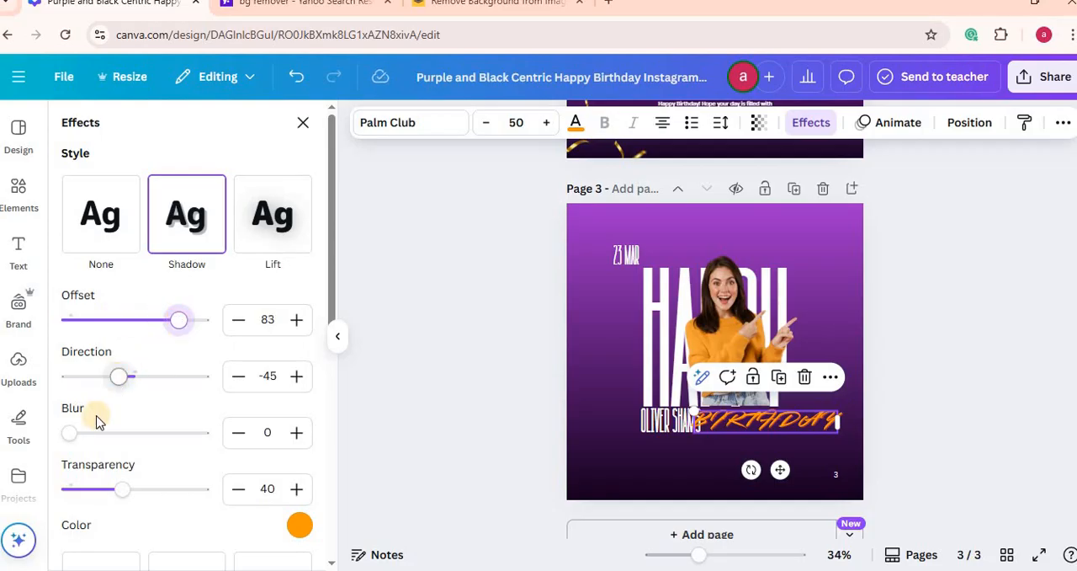
left_click_drag(73, 435, 123, 436)
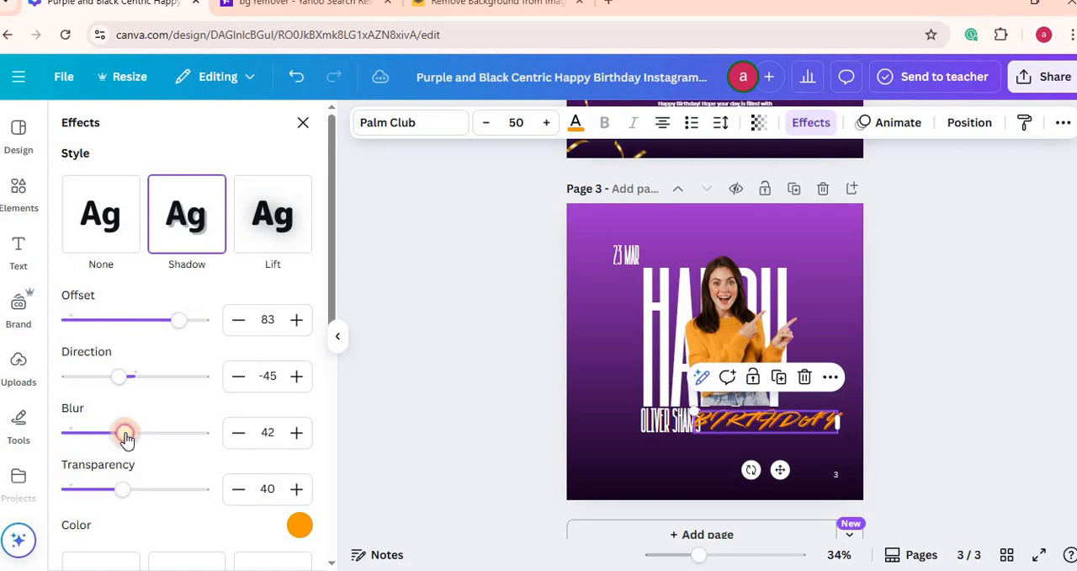
left_click_drag(123, 495, 215, 503)
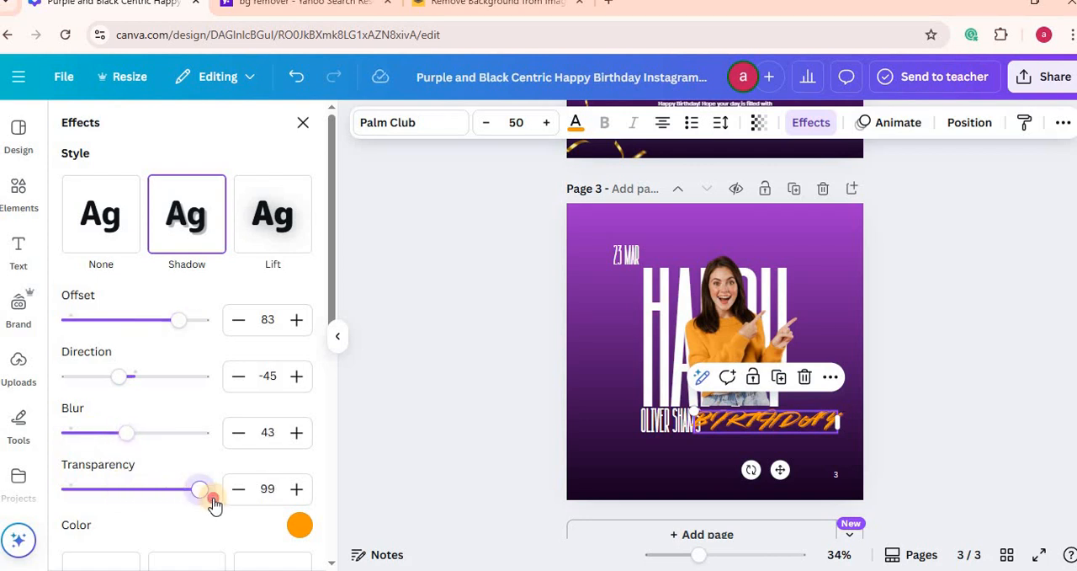
Step: Change the BIRTHDAY heading's shadow color to the black document color
left_click(298, 525)
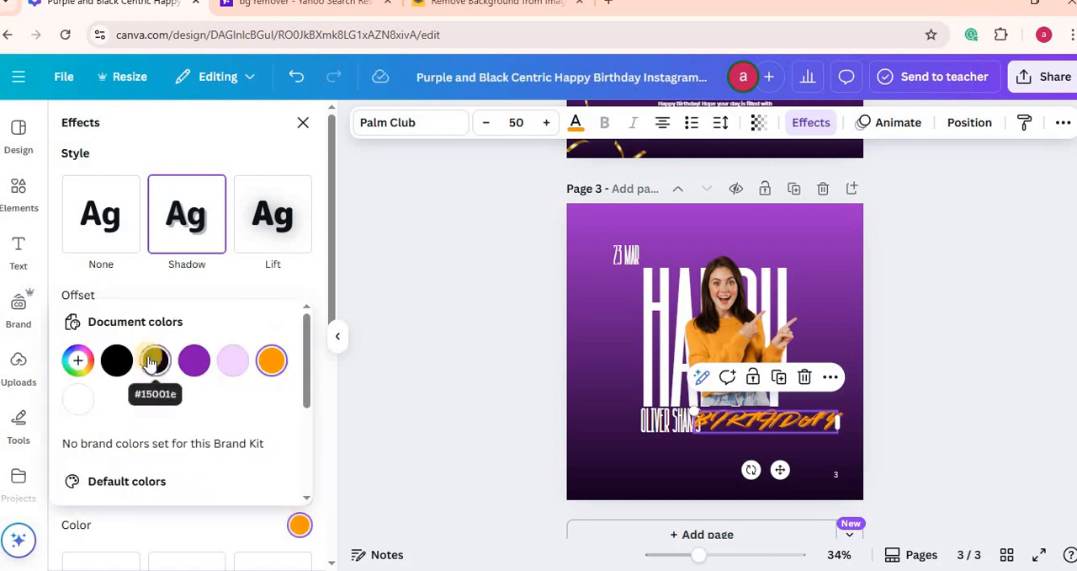
left_click(153, 362)
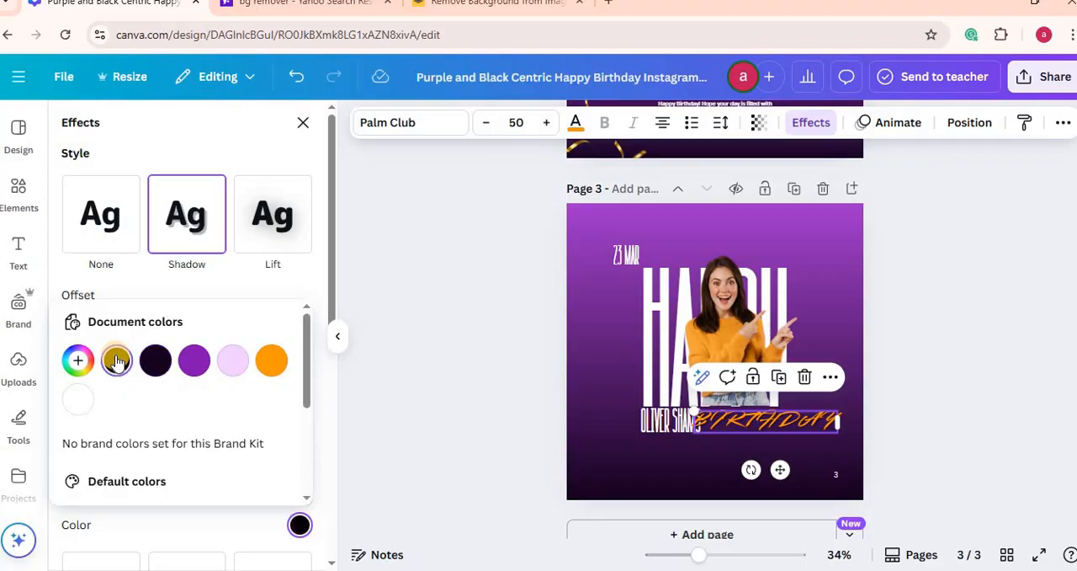
left_click(505, 447)
Step: Fine-tune the BIRTHDAY heading's position beside the celebrant's name, comparing it with the Birthday script on page 2
left_click(767, 427)
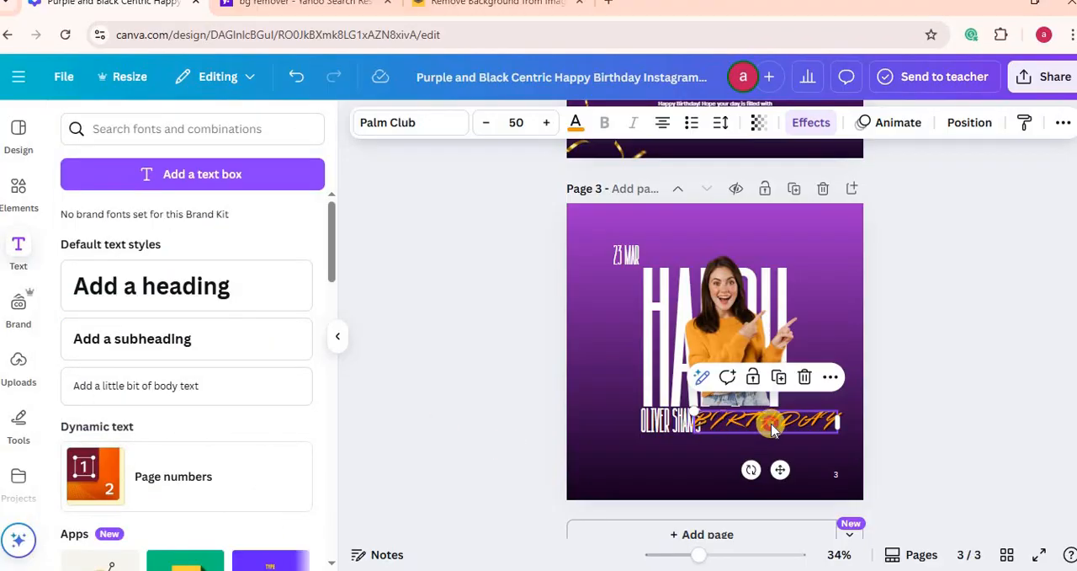
left_click_drag(773, 428, 780, 429)
scroll(787, 471, "up", 2)
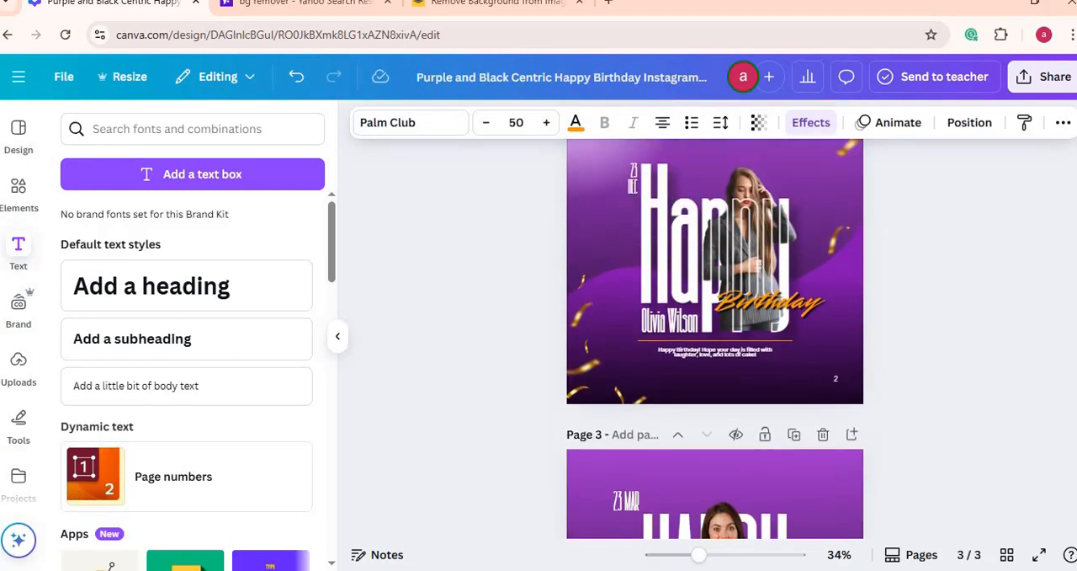
scroll(787, 478, "down", 2)
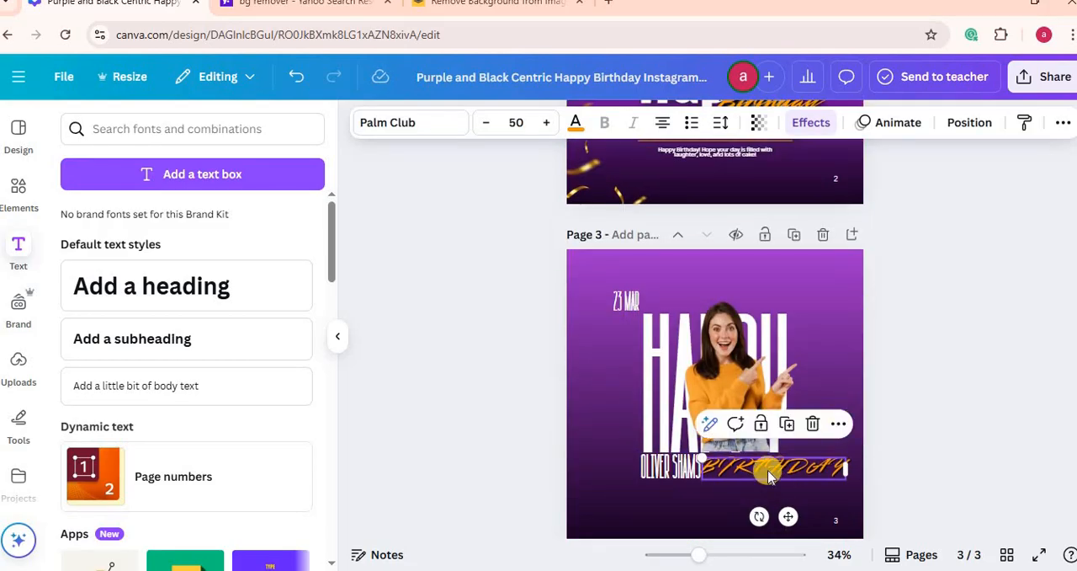
mouse_move(770, 470)
left_mouse_down()
mouse_move(762, 457)
mouse_move(763, 468)
left_mouse_up()
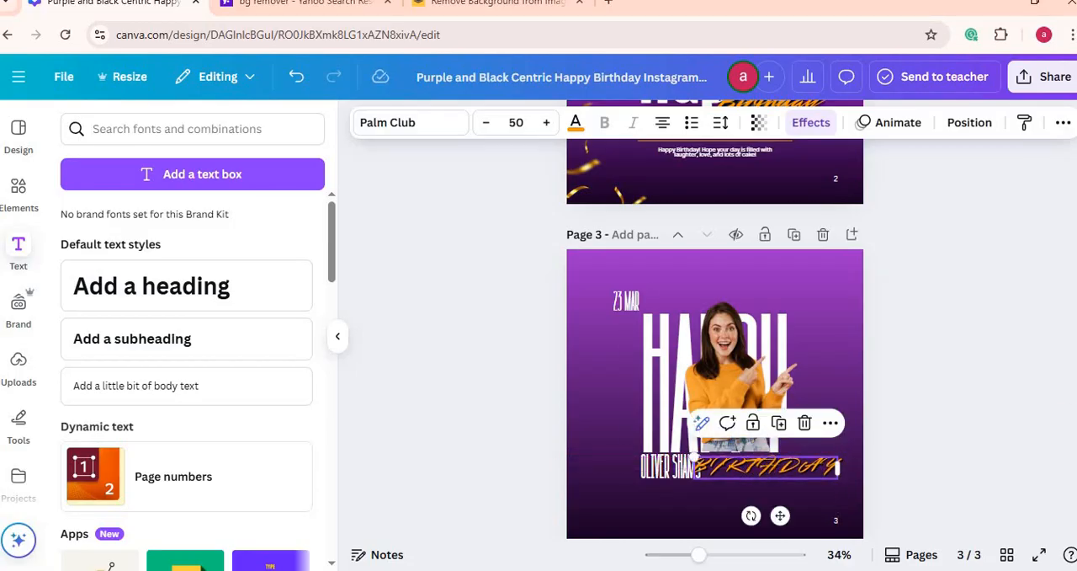
Step: Move the outlined Happy text on page 2 down and away from the photo to expose the layers beneath
scroll(714, 337, "up", 5)
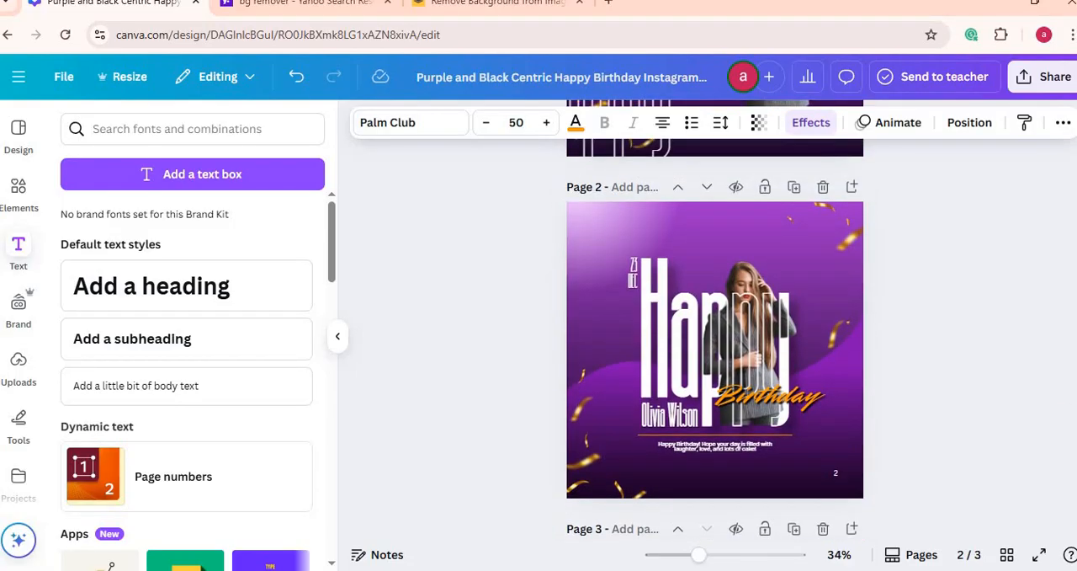
left_click(758, 344)
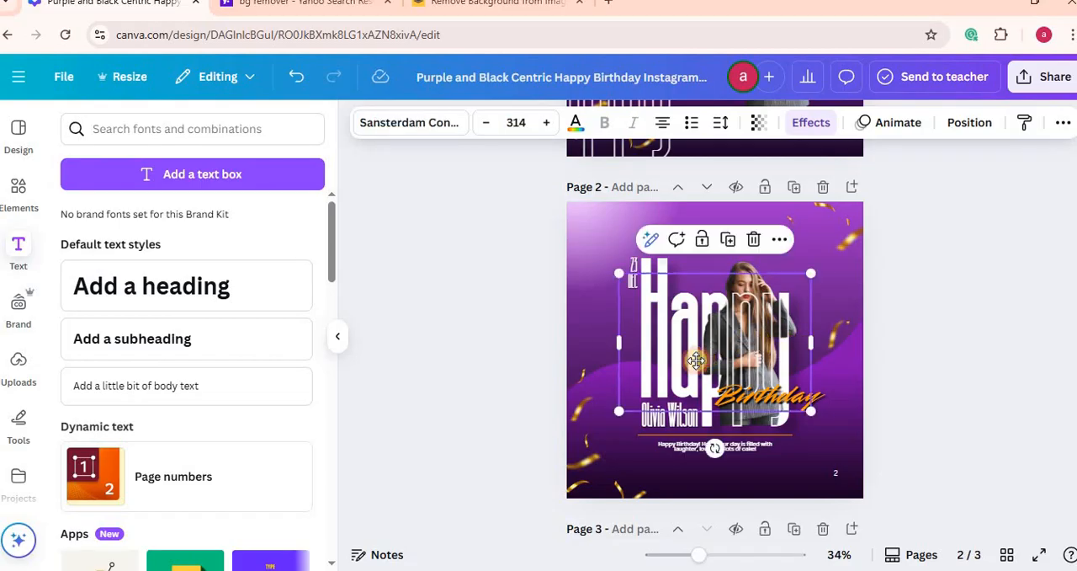
left_click_drag(757, 344, 666, 389)
scroll(669, 341, "down", 4)
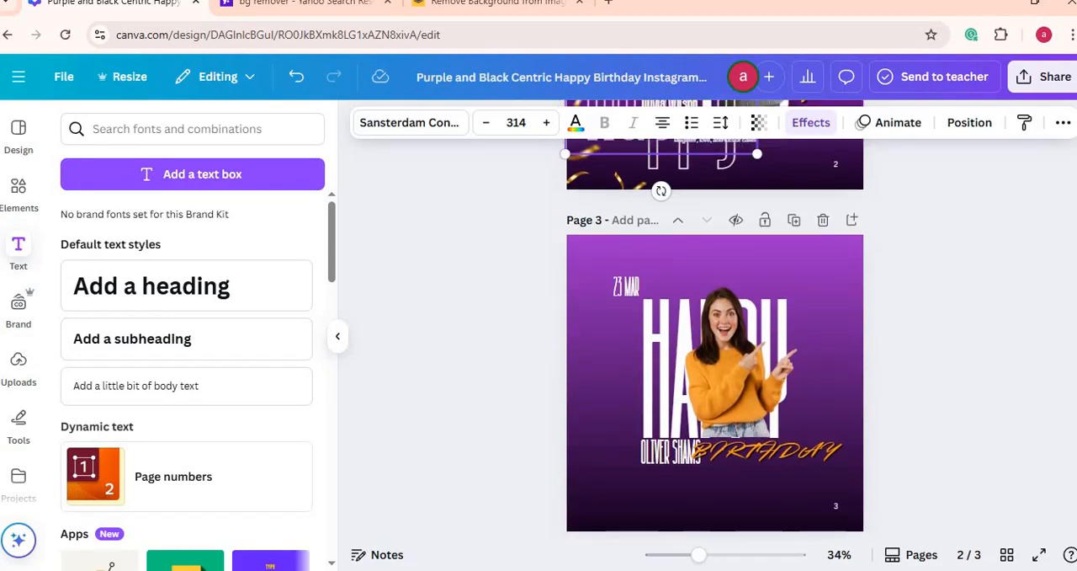
left_click(661, 333)
left_click(748, 250)
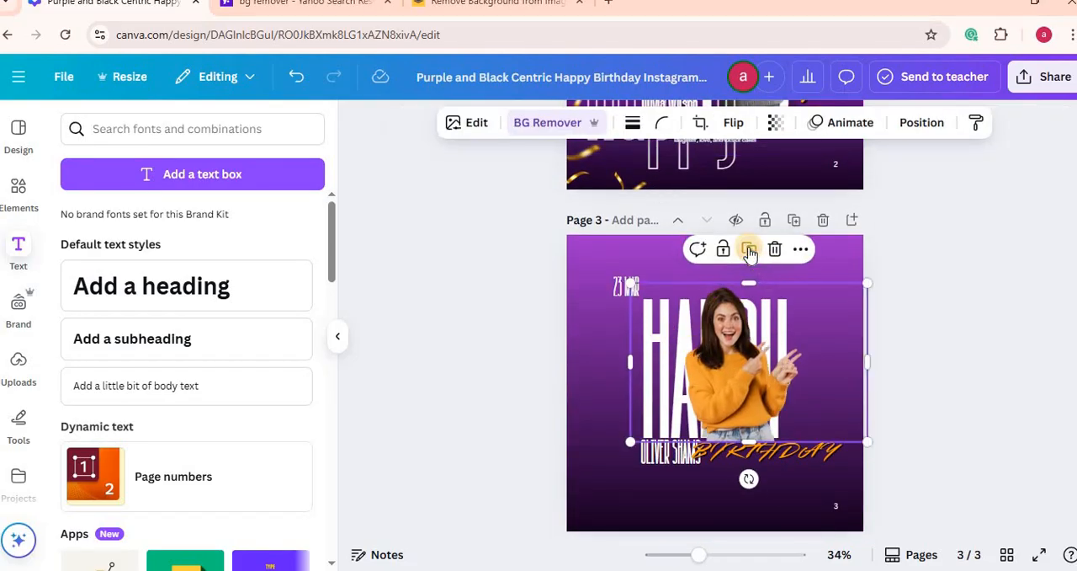
left_click(800, 249)
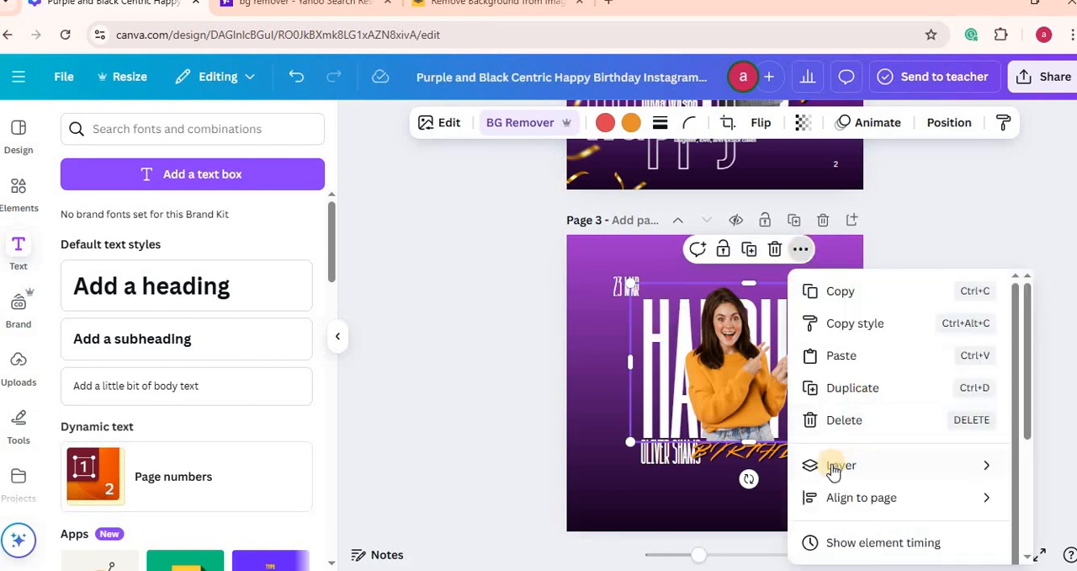
mouse_move(832, 468)
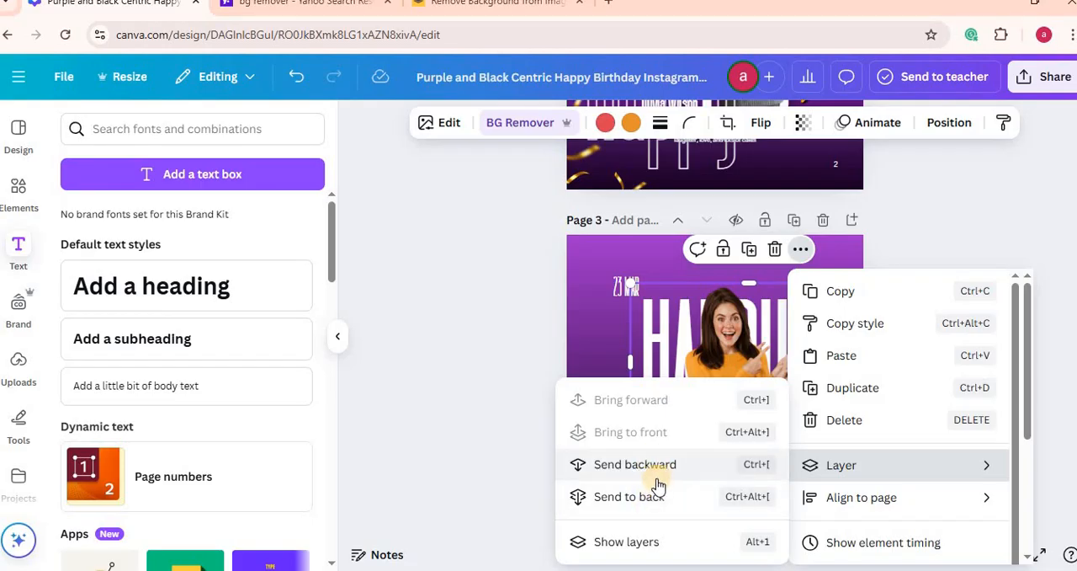
left_click(446, 396)
left_click(445, 393)
left_click(780, 319)
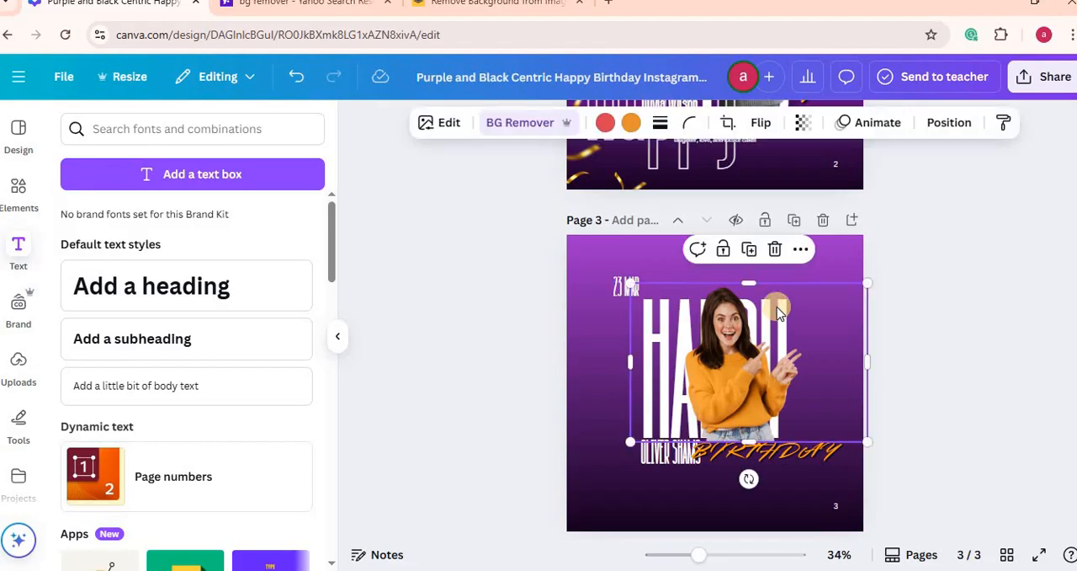
left_click(801, 251)
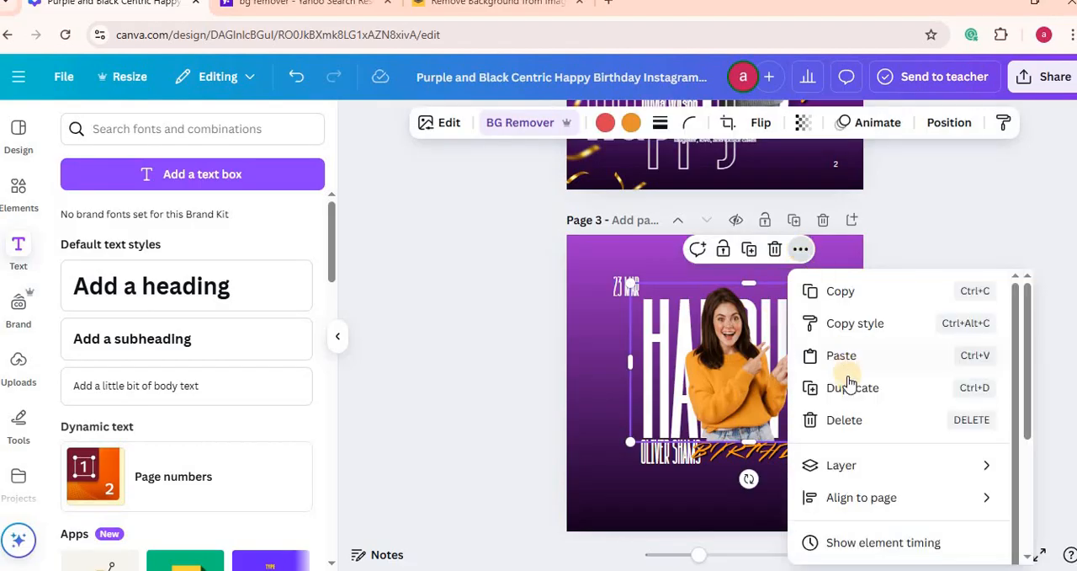
left_click(833, 473)
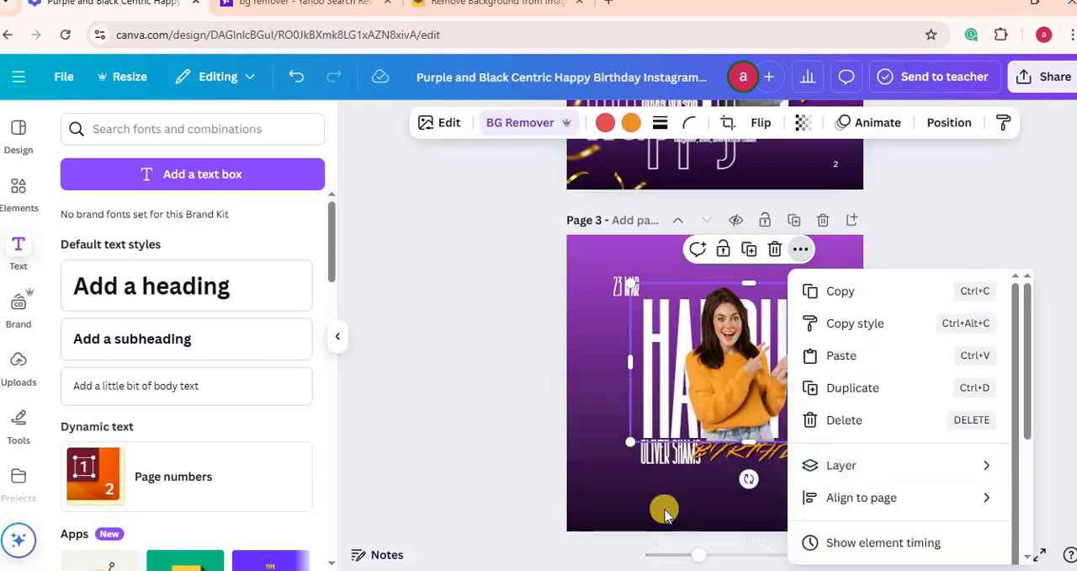
left_click(833, 469)
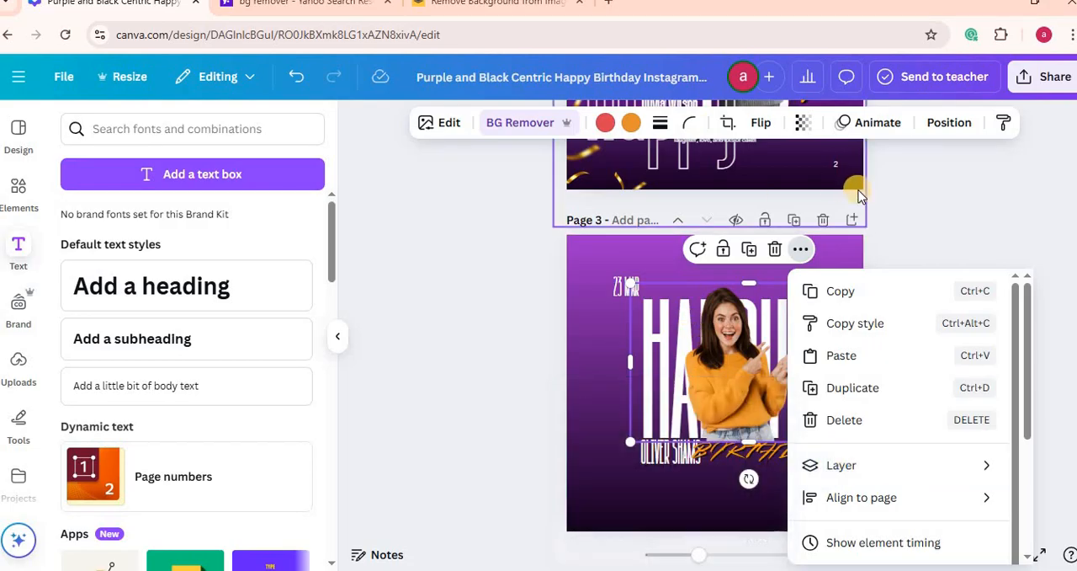
left_click(967, 202)
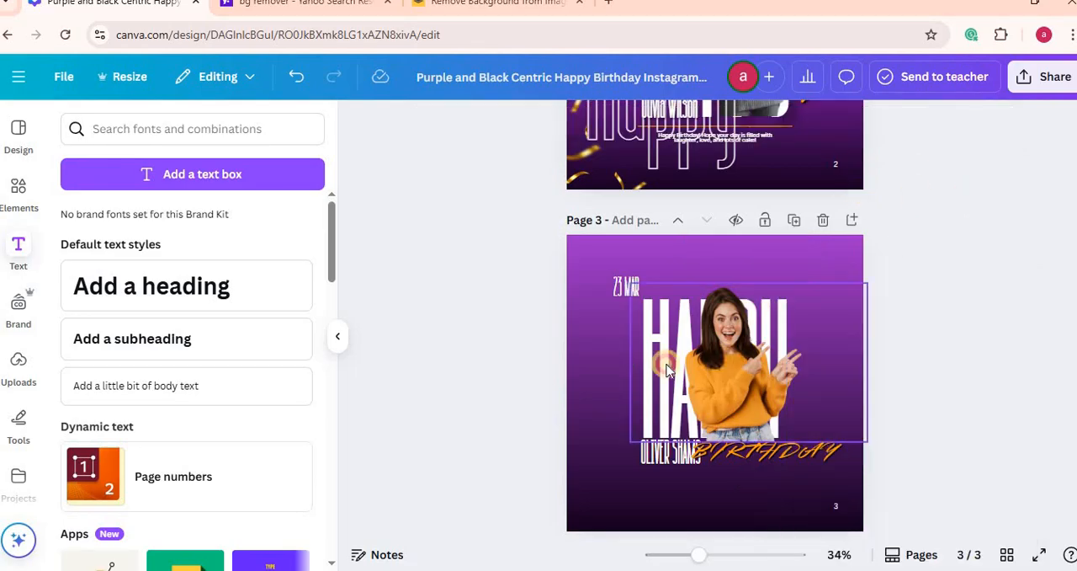
left_click_drag(667, 364, 565, 374)
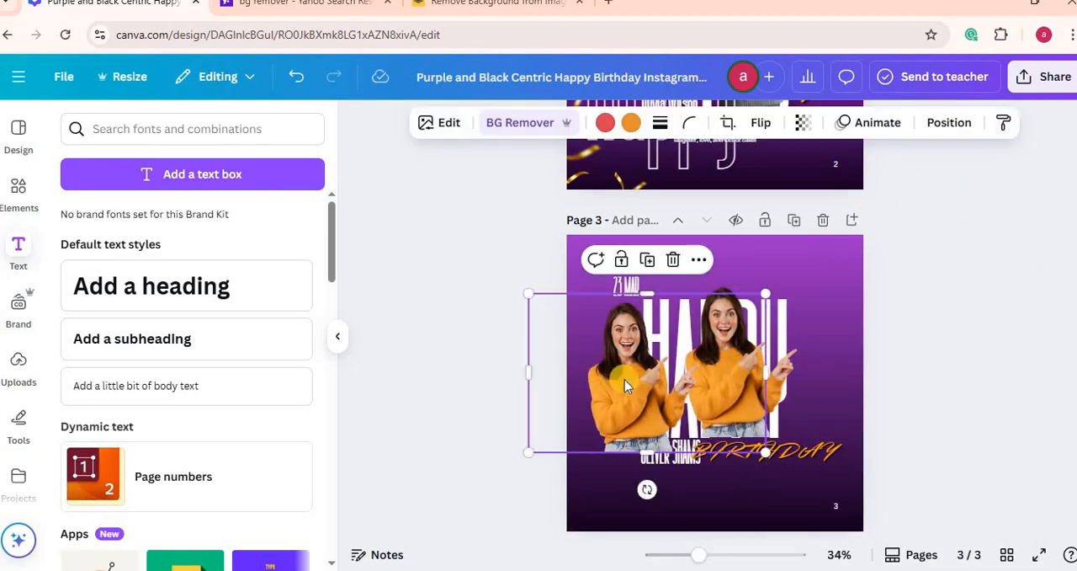
key("Delete")
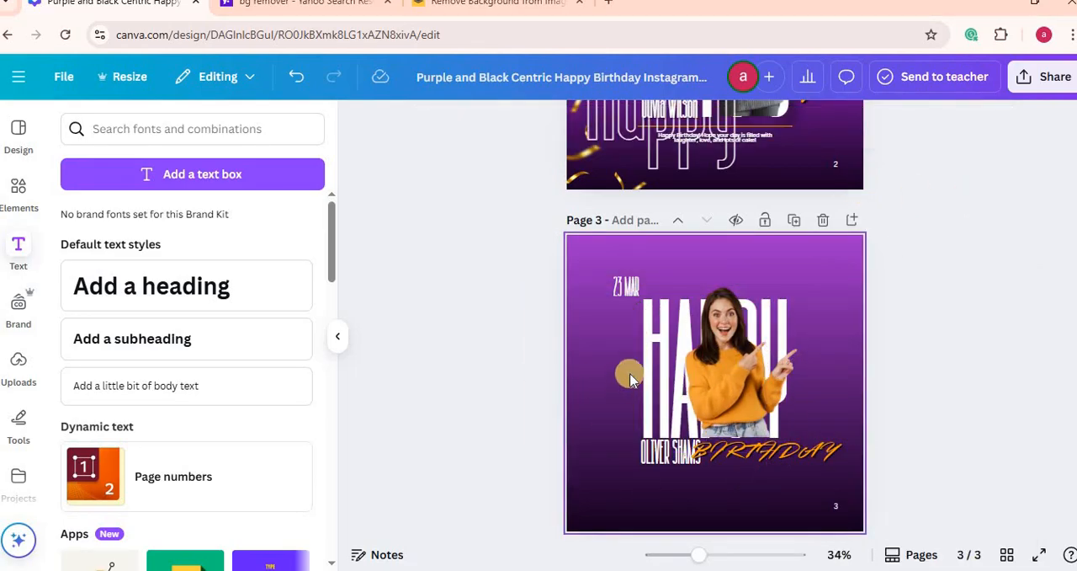
Step: Move the photo on page 3 aside to the page's right edge and duplicate the HAPPY heading
left_click(658, 337)
left_click(749, 249)
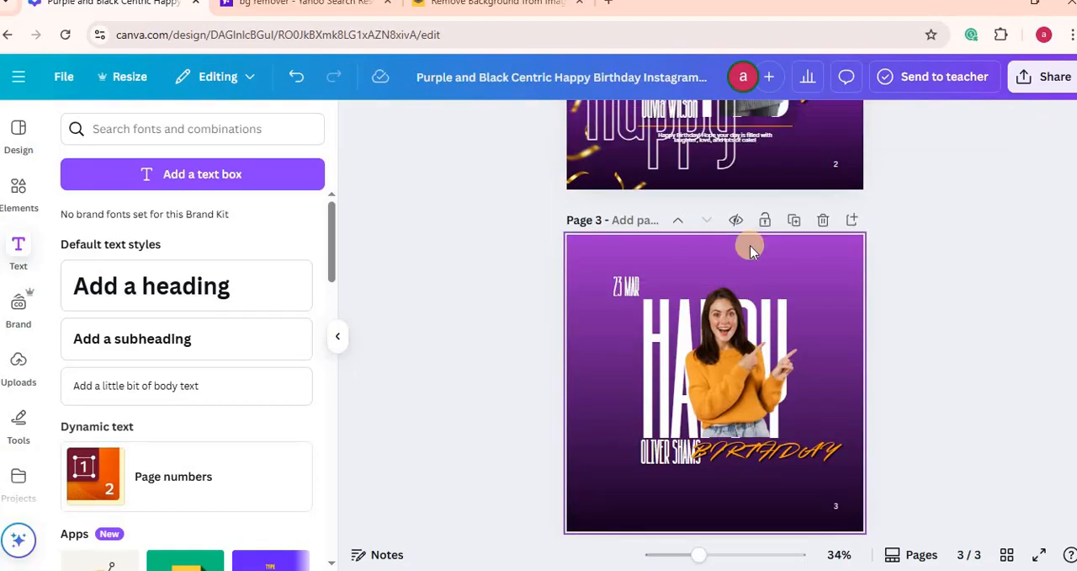
left_click_drag(840, 287, 926, 252)
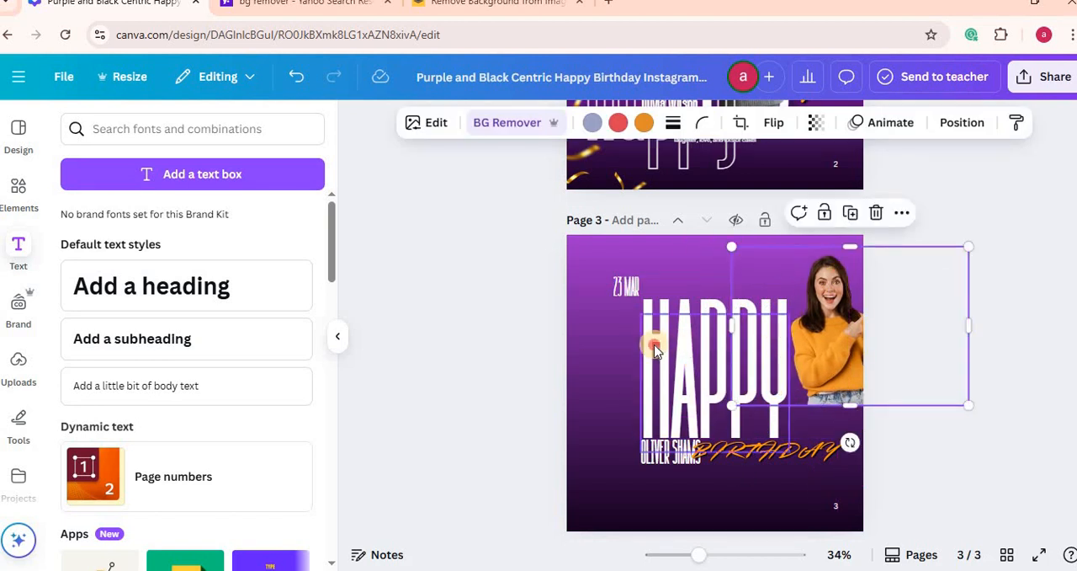
left_click(653, 340)
left_click(730, 281)
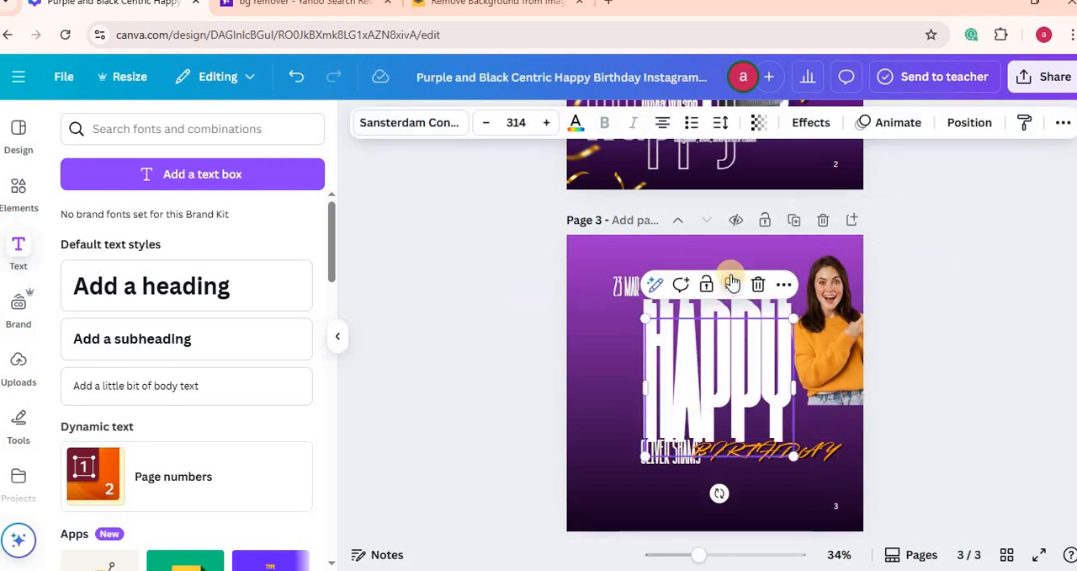
Step: Check the duplicated HAPPY heading's layer options and move the photo back to the center beneath that heading
left_click(784, 284)
mouse_move(808, 500)
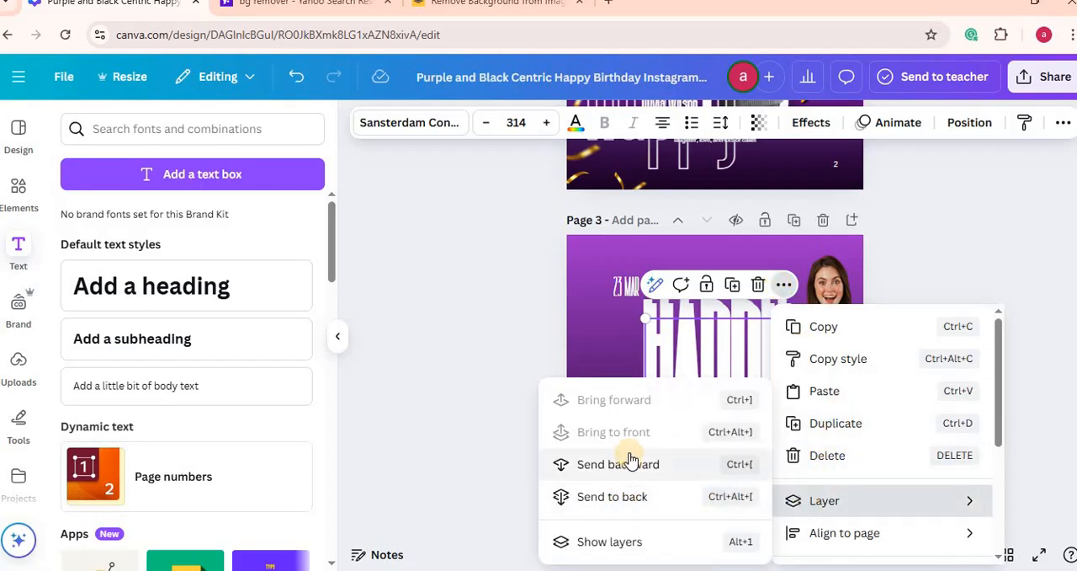
left_click(465, 334)
left_click_drag(744, 348, 692, 373)
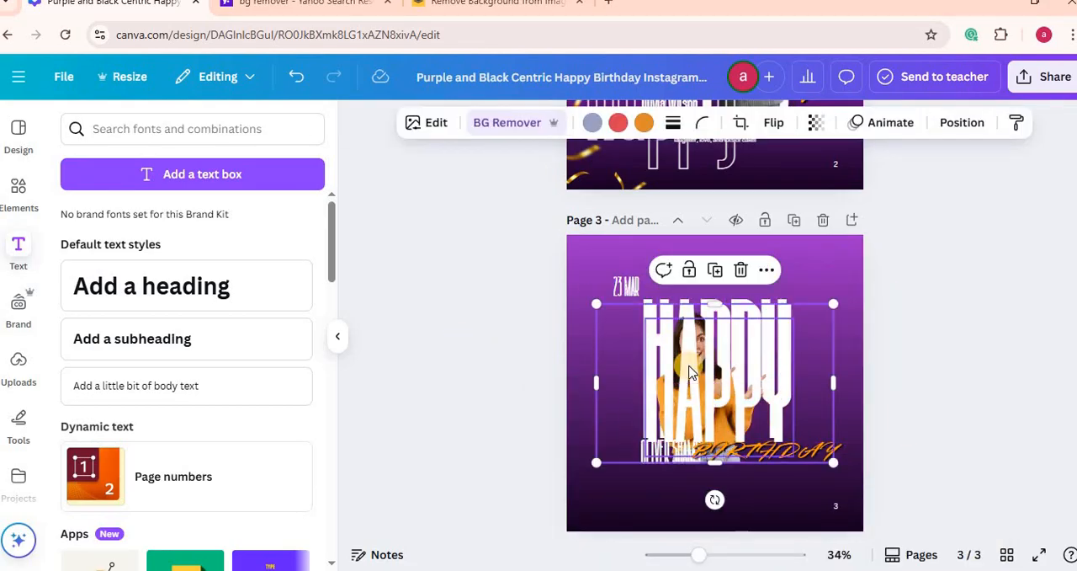
Step: Apply the Hollow text effect to the duplicated HAPPY heading in front of the photo
left_click(686, 364)
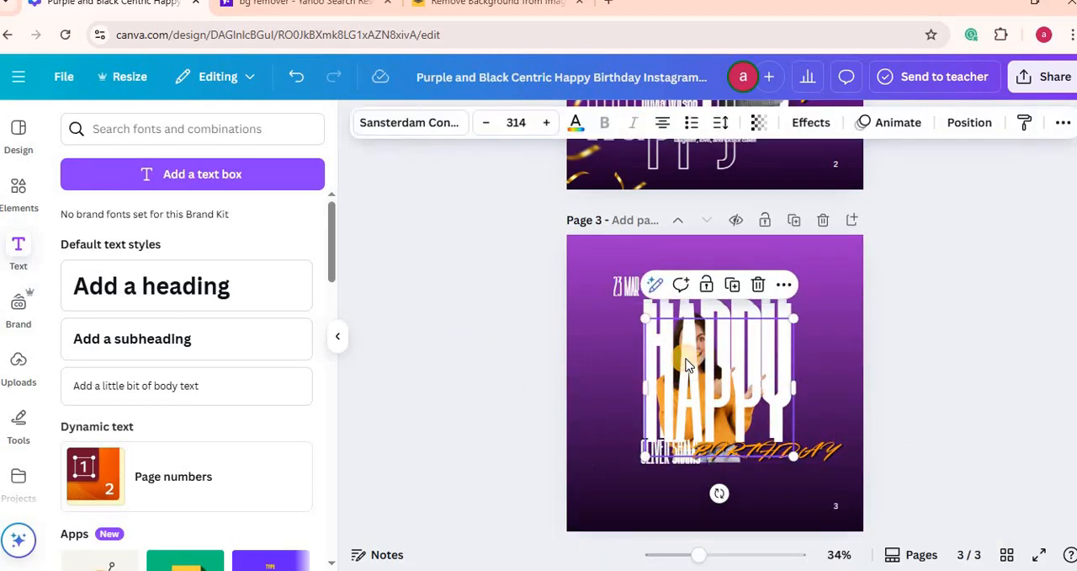
left_click(810, 124)
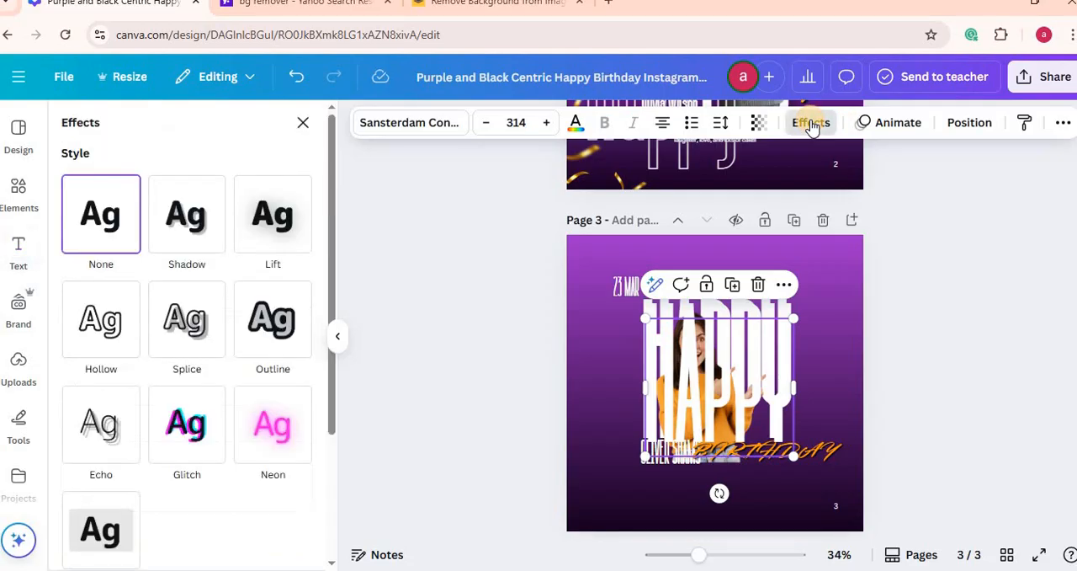
left_click(101, 324)
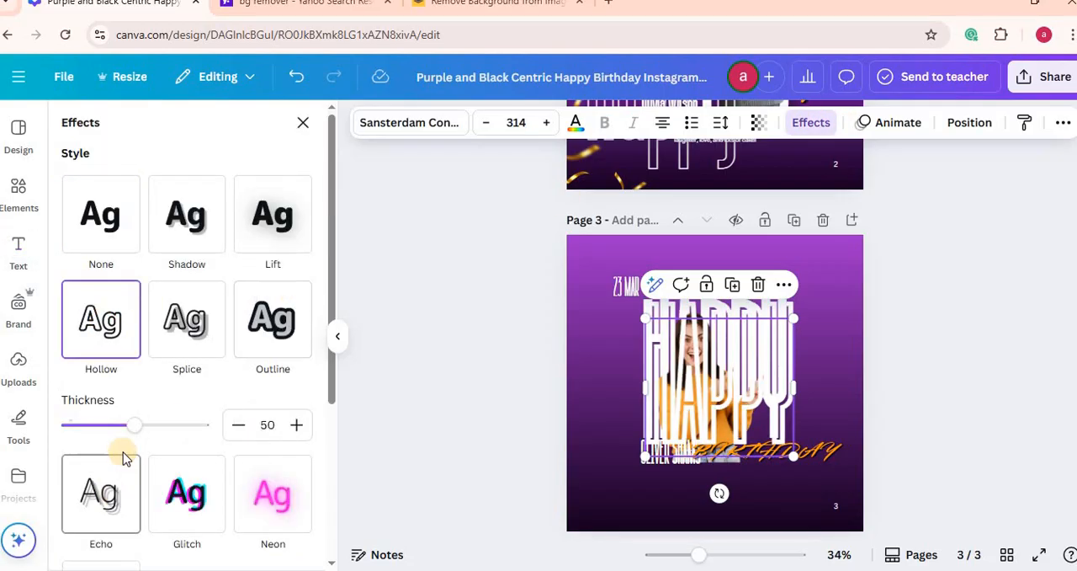
Step: Set the hollow HAPPY heading's outline thickness to 1 and align it exactly over the solid HAPPY heading
left_click_drag(135, 427, 65, 423)
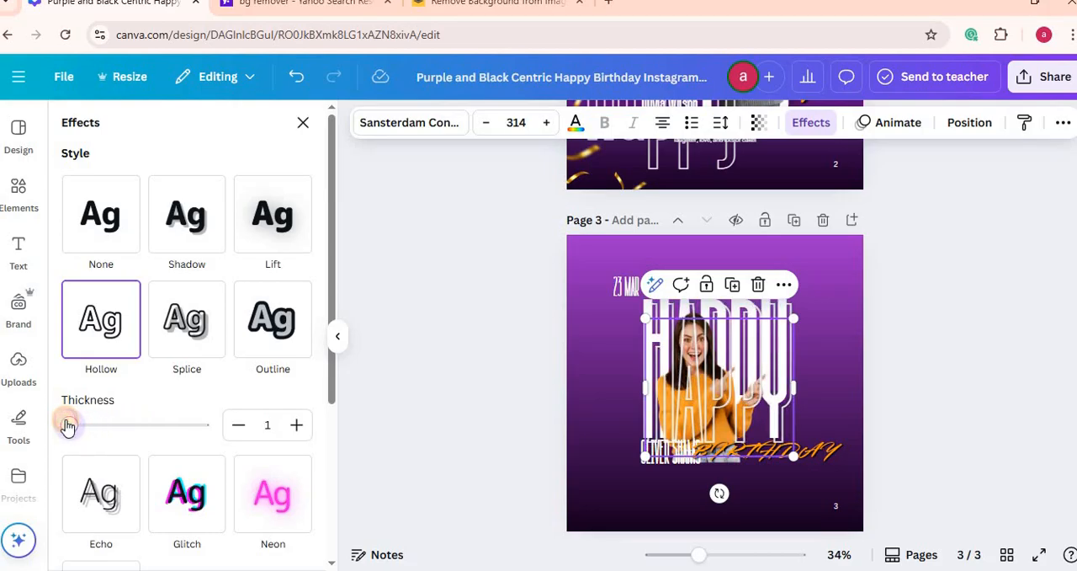
left_click(459, 374)
mouse_move(718, 379)
left_mouse_down()
mouse_move(718, 366)
mouse_move(716, 378)
left_mouse_up()
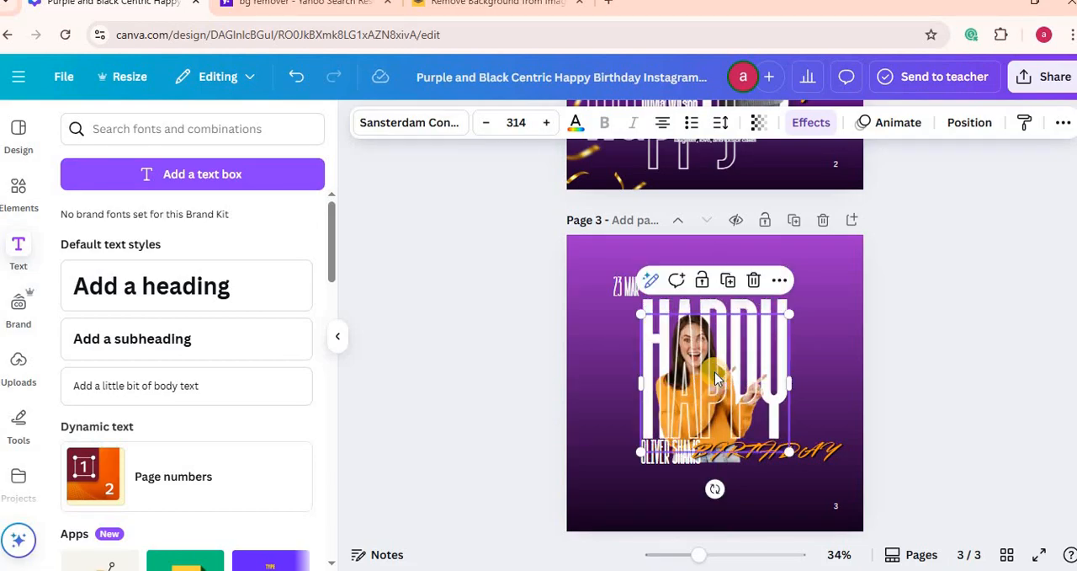
left_click(929, 293)
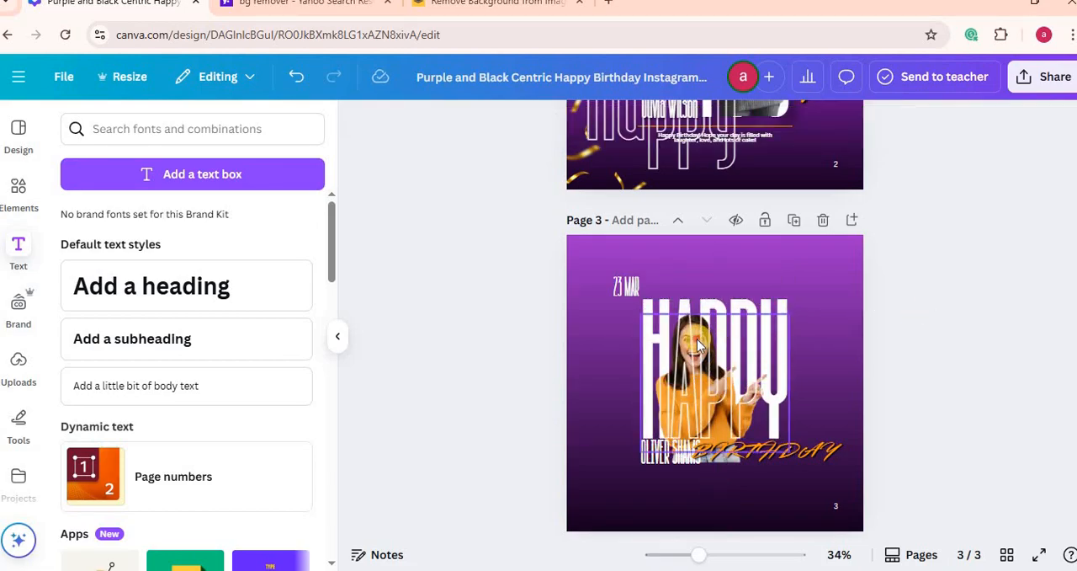
Step: Move the hollow HAPPY heading down and the photo up toward the page's right side to separate the layers on page 3
left_click_drag(717, 341, 697, 395)
left_click(892, 280)
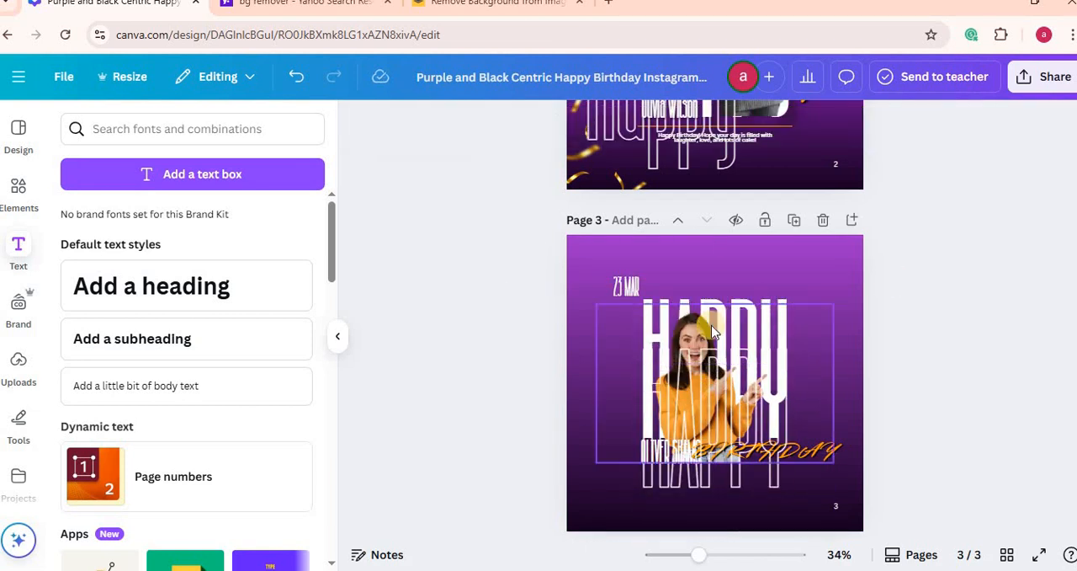
left_click_drag(700, 325, 766, 261)
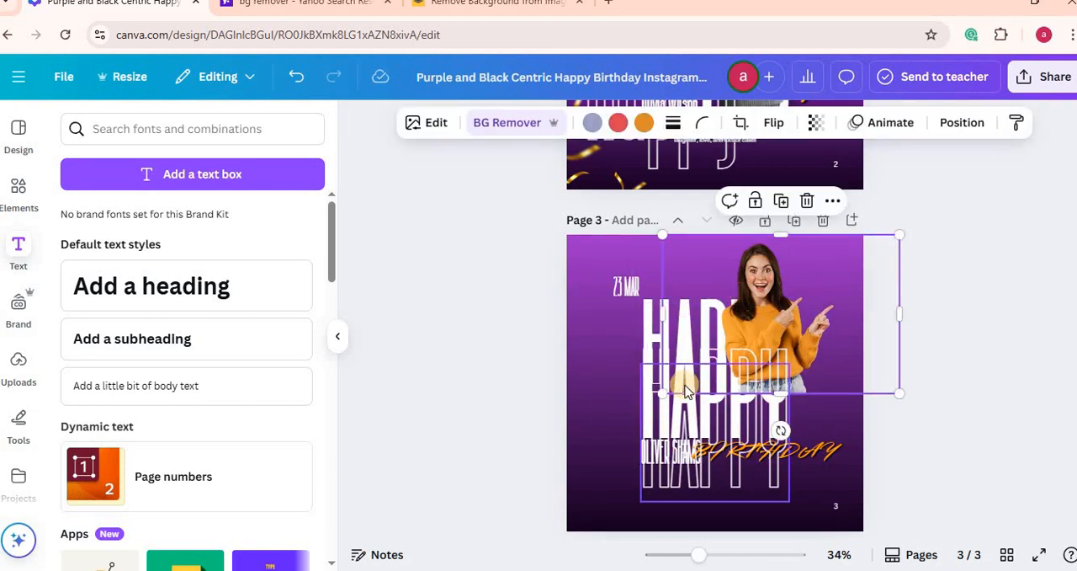
Step: Realign the hollow HAPPY heading over the solid one and place the photo between them, over the last three letters
left_click_drag(721, 367, 706, 340)
left_click_drag(708, 409, 702, 354)
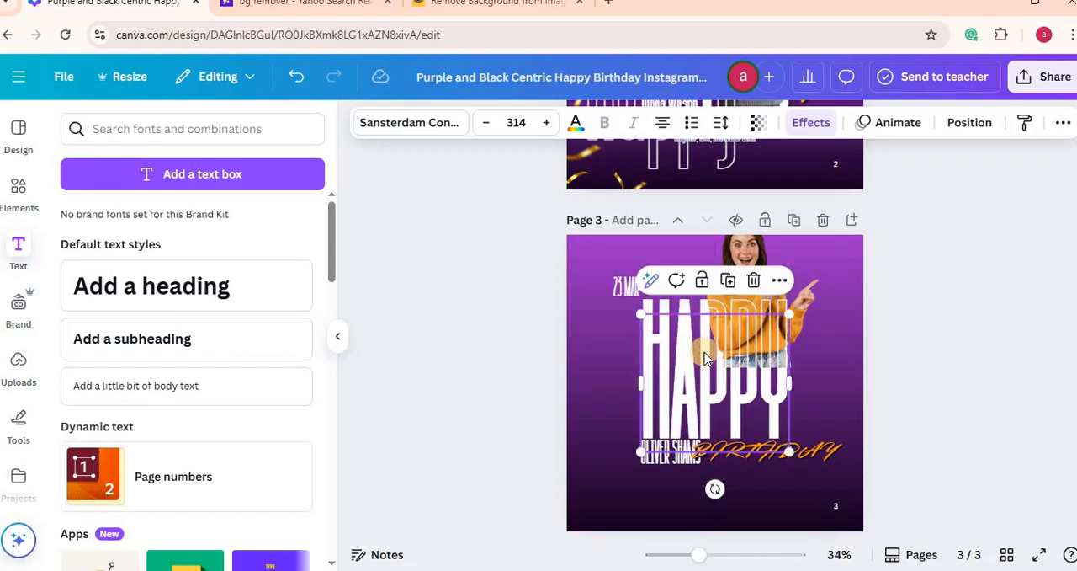
left_click(911, 275)
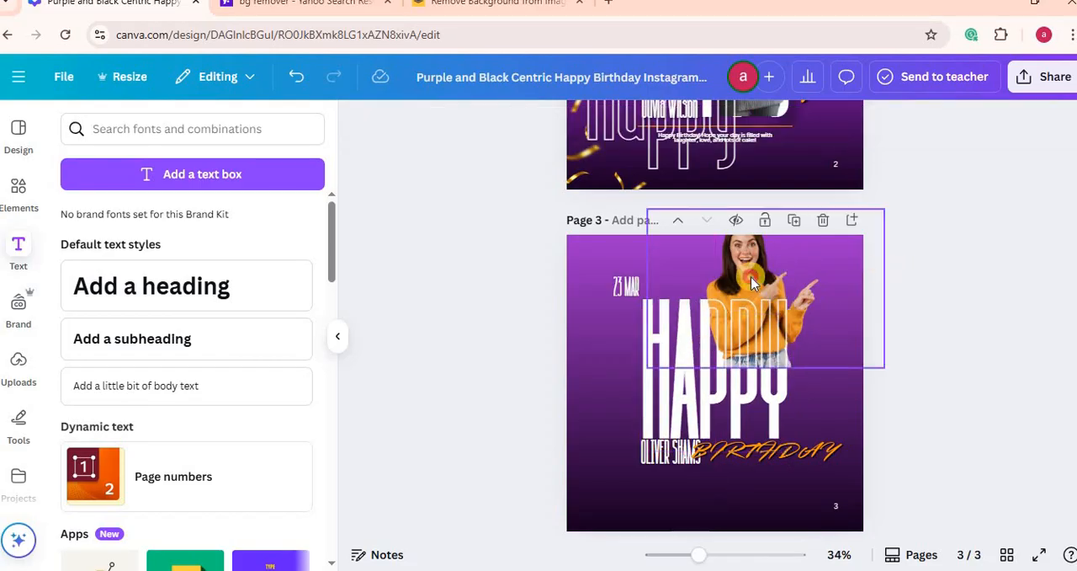
left_click_drag(762, 279, 732, 347)
Step: Move the outlined Happy text on page 2 back up over the solid Happy heading and the photo
scroll(732, 347, "up", 2)
scroll(715, 337, "up", 3)
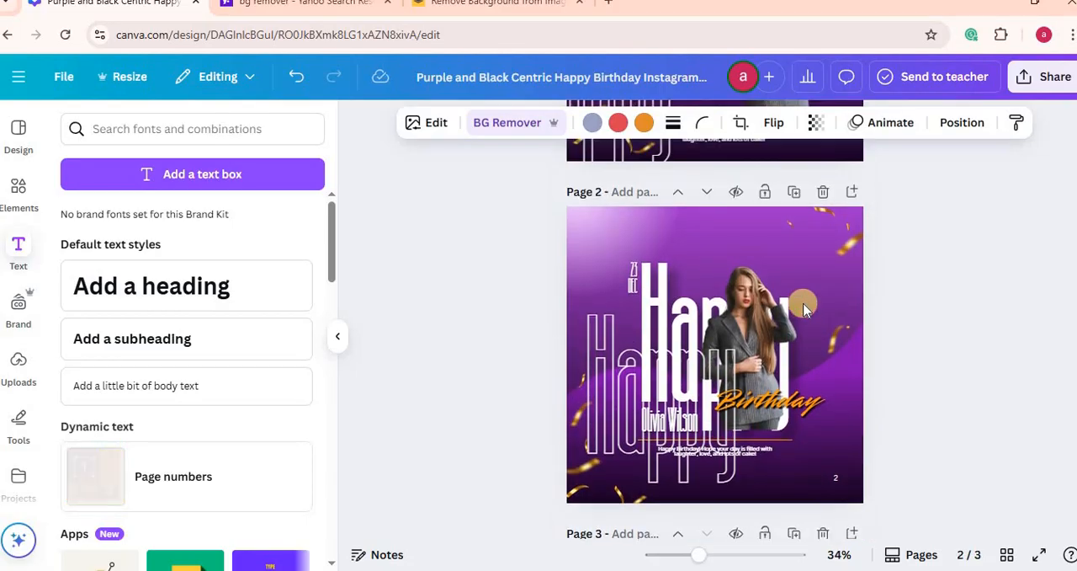
left_click_drag(613, 394, 781, 259)
left_click(799, 246)
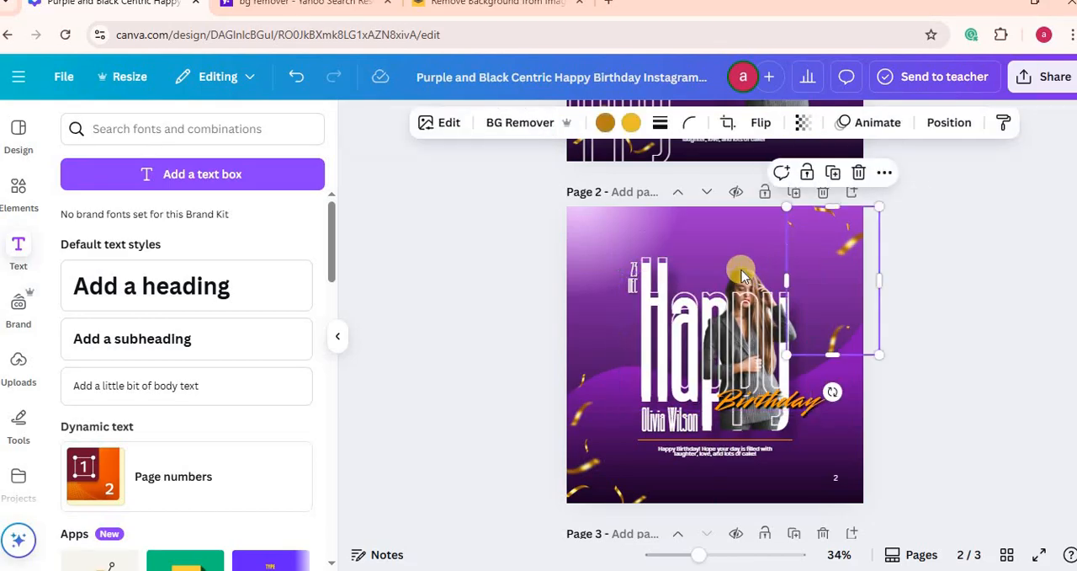
Step: Offset the outlined Happy text on page 2 down and left, and move the photo up to show the separate layers
left_click(744, 267)
left_click_drag(744, 283, 728, 307)
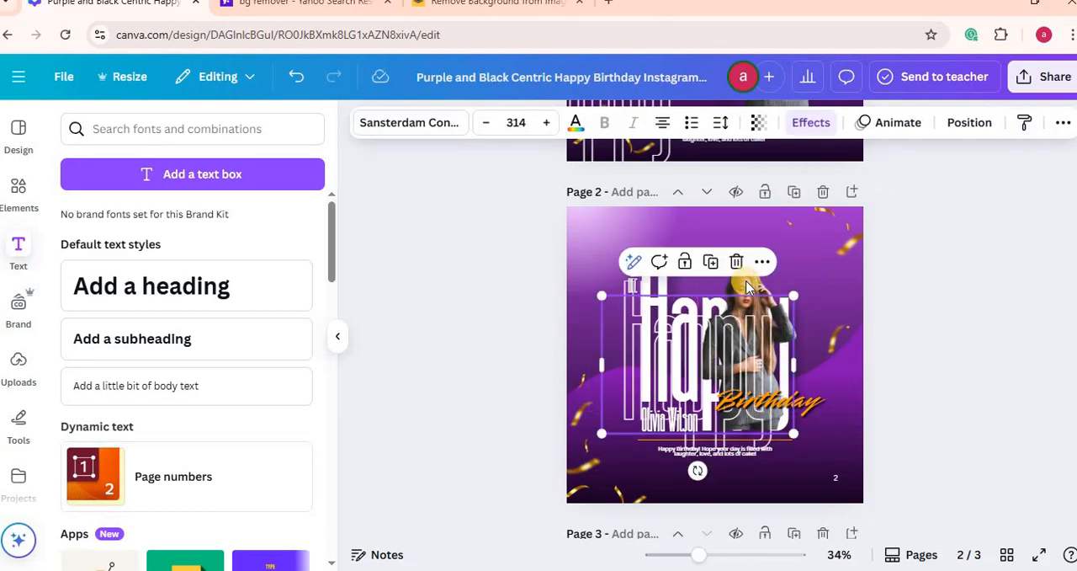
left_click(796, 251)
left_click_drag(749, 274, 746, 230)
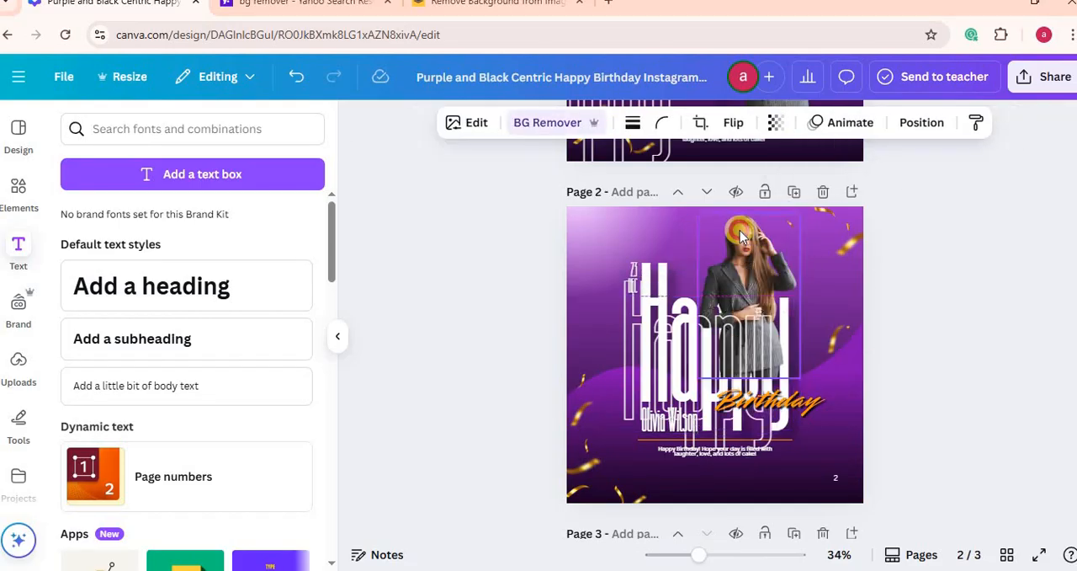
left_click(705, 334)
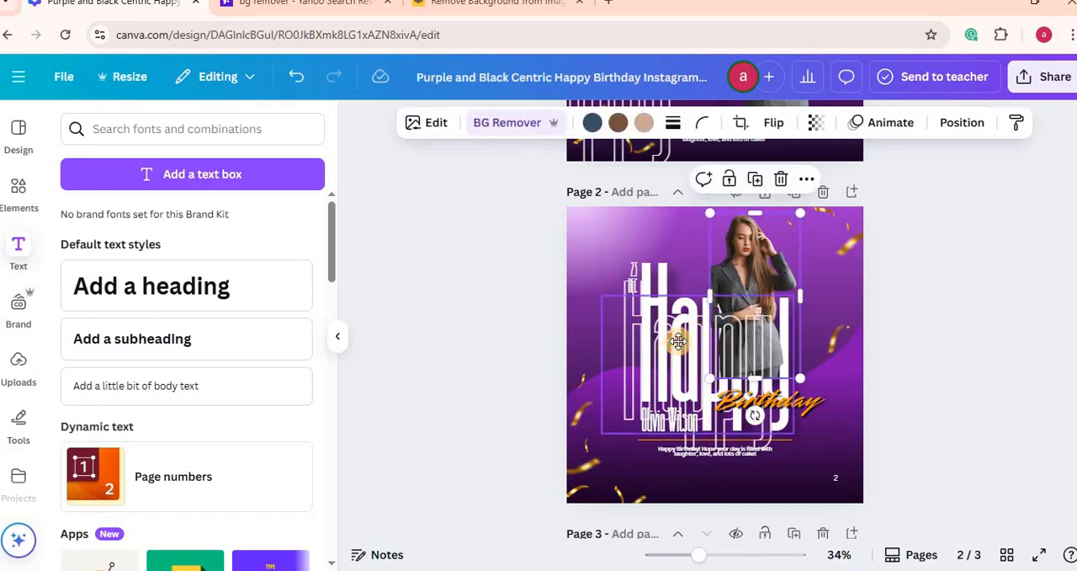
Step: Realign the outlined Happy text over the solid heading on page 2 and move the photo back down between them
left_click_drag(678, 340, 696, 322)
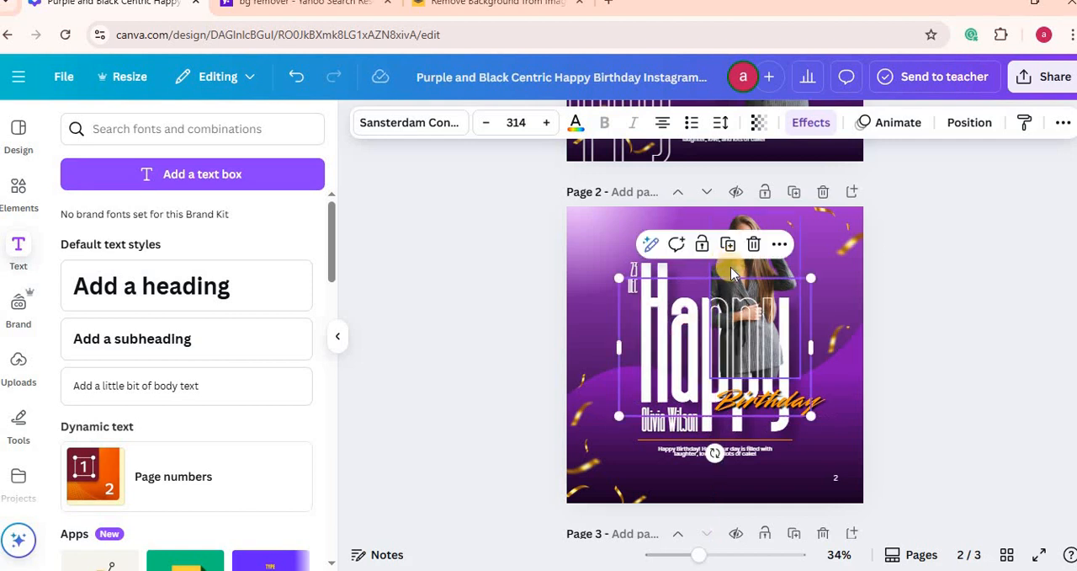
left_click(940, 291)
left_click_drag(762, 262, 711, 286)
Step: Pull the hollow HAPPY heading and photo on page 3 apart, and restack them over the solid heading with the photo between
scroll(773, 361, "down", 5)
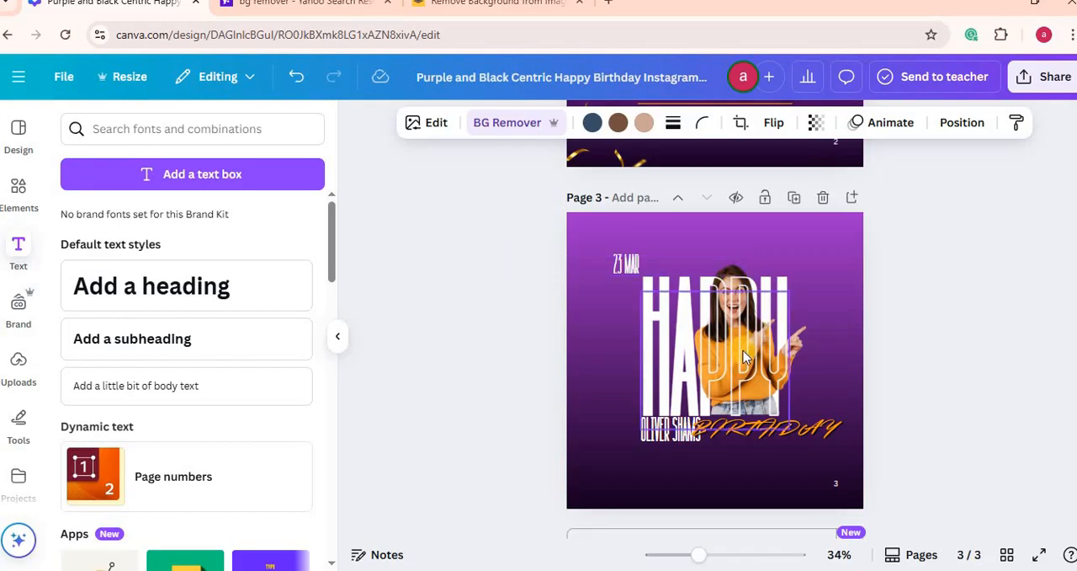
left_click(945, 284)
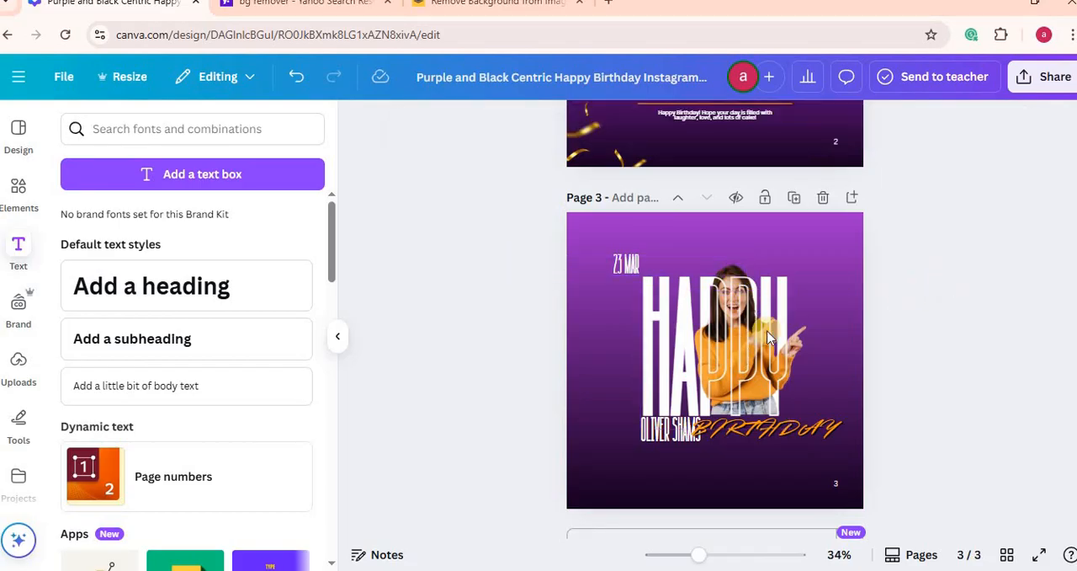
left_click_drag(747, 385, 733, 464)
left_click_drag(730, 285, 735, 240)
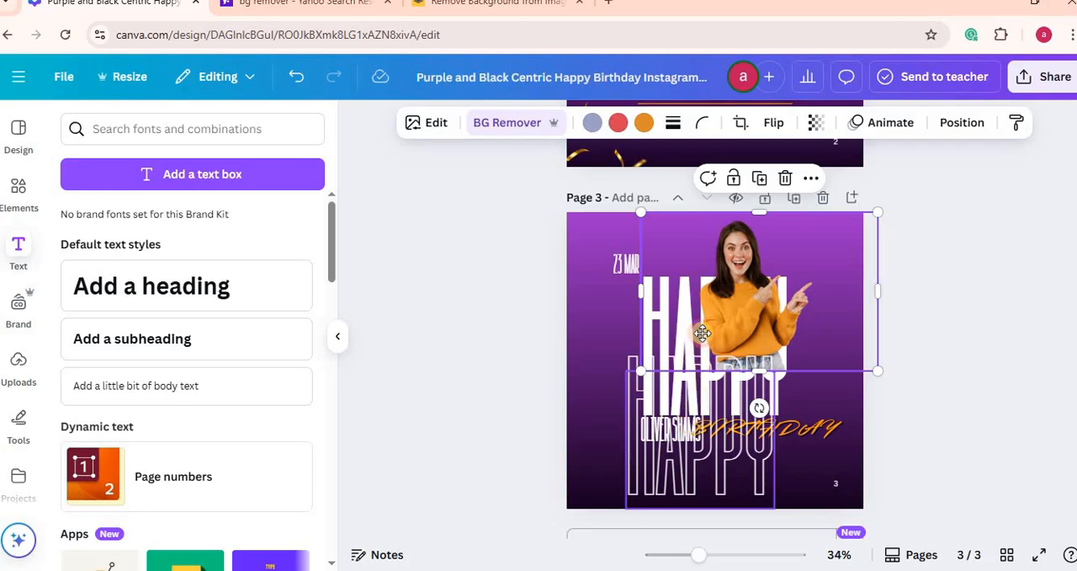
left_click_drag(701, 406, 715, 326)
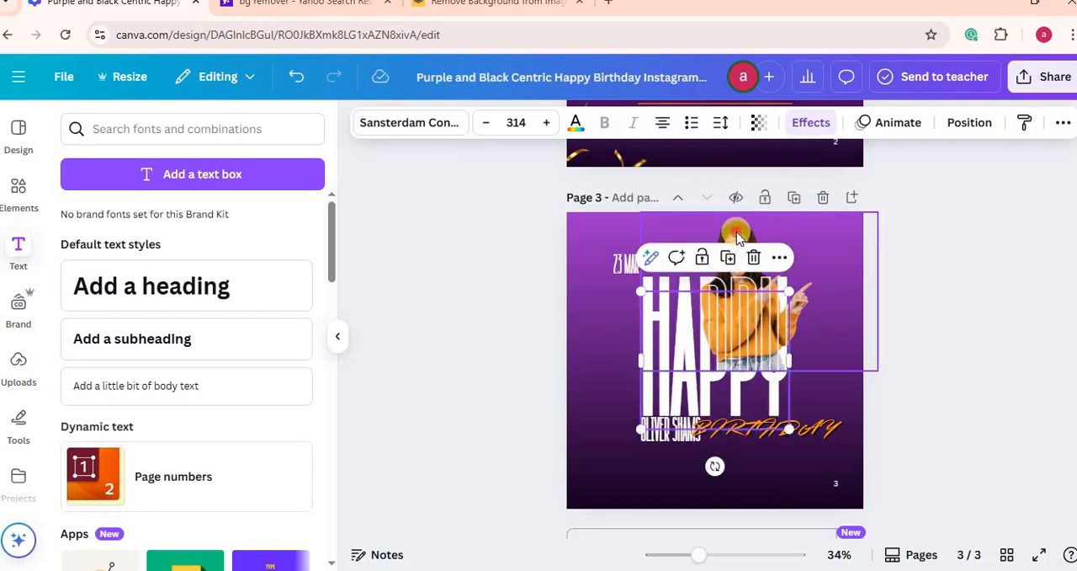
left_click_drag(736, 231, 707, 278)
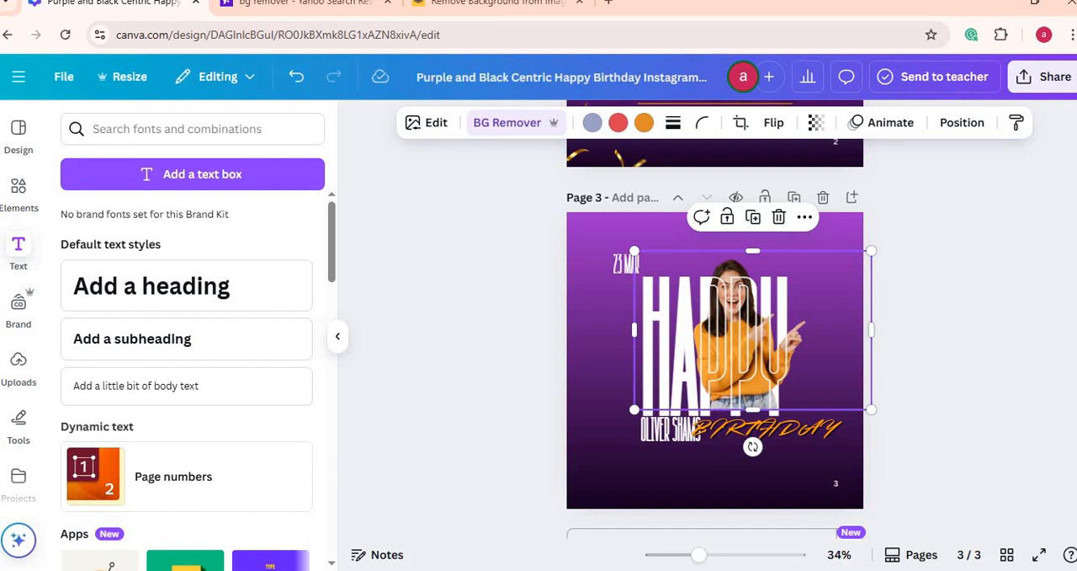
Step: Search the elements library for gold confetti and browse all the matching graphics
scroll(847, 181, "up", 3)
left_click(846, 176)
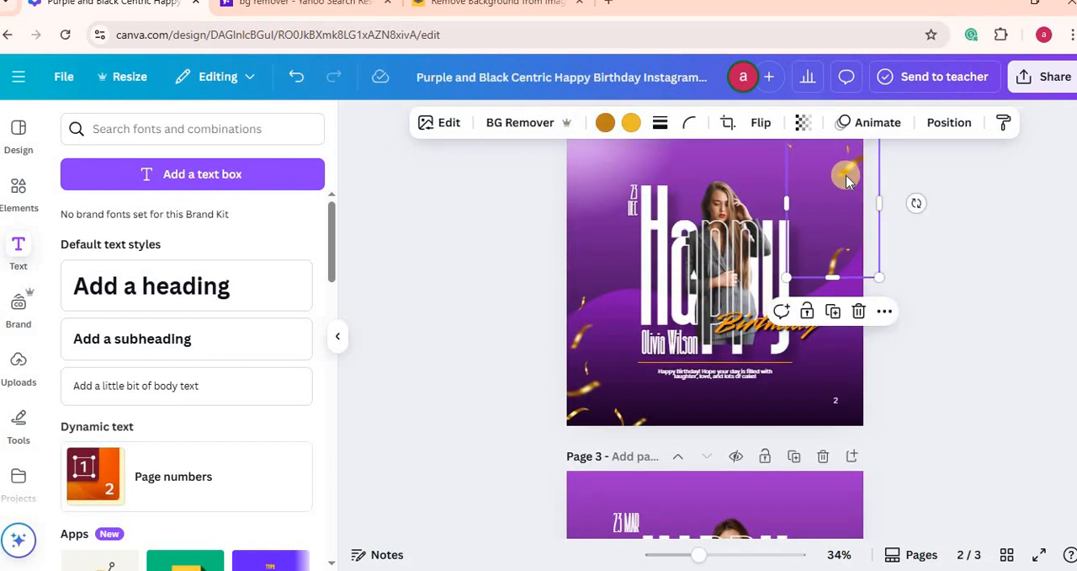
left_click(16, 190)
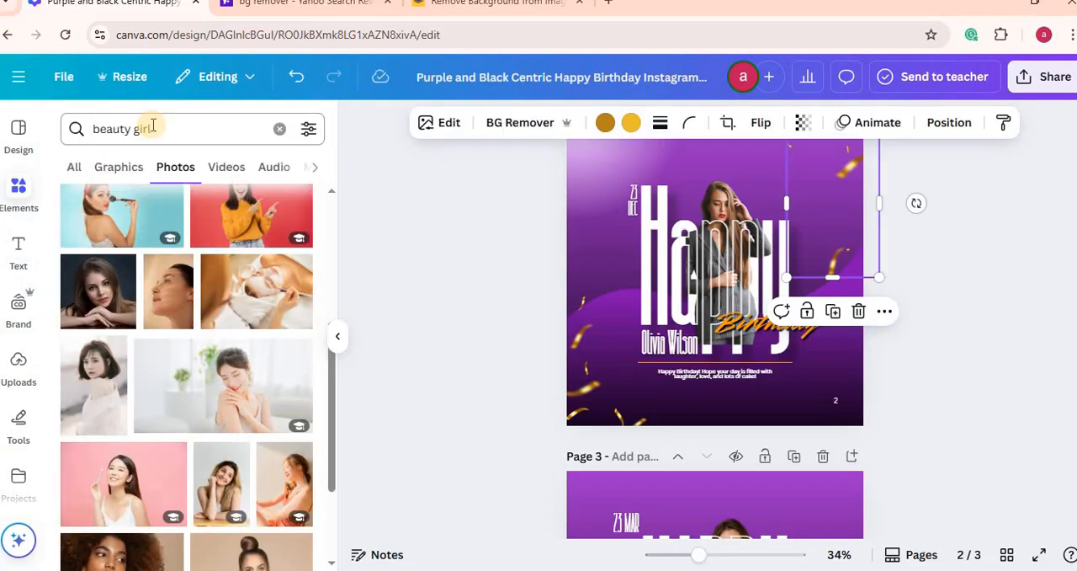
left_click(280, 132)
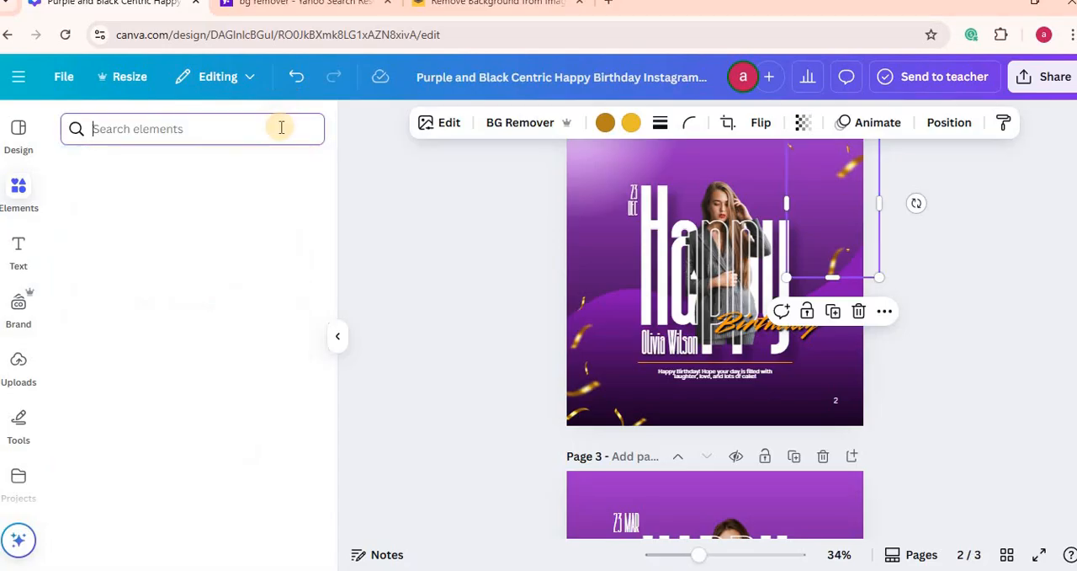
type("CONFETTI")
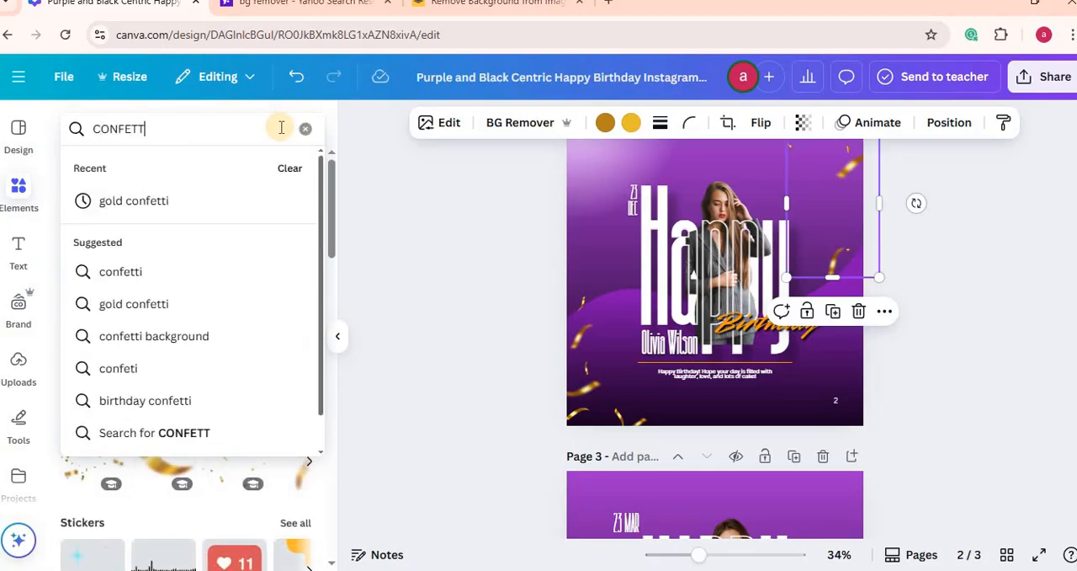
left_click(109, 206)
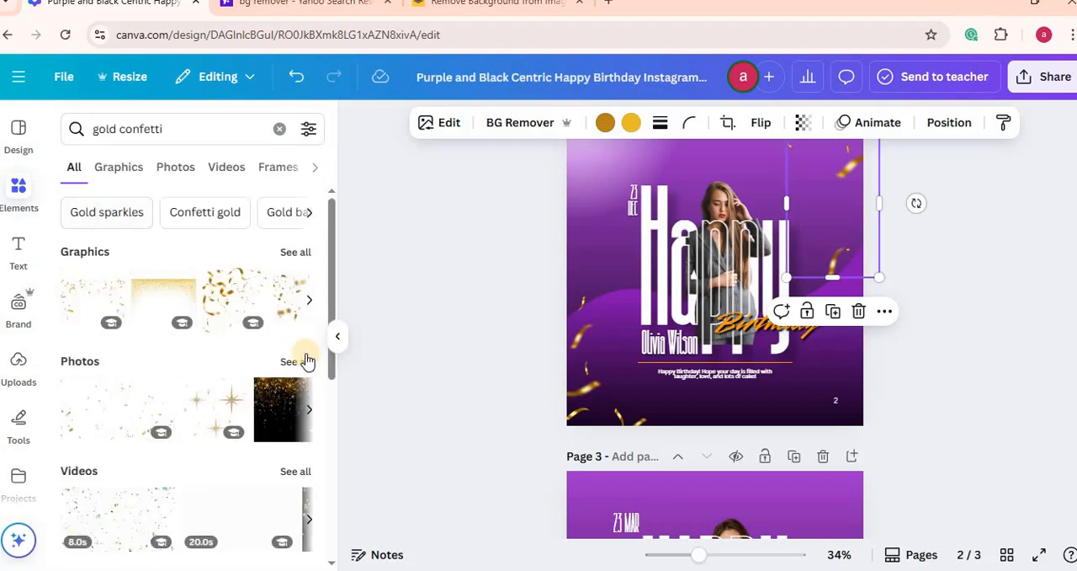
left_click(293, 256)
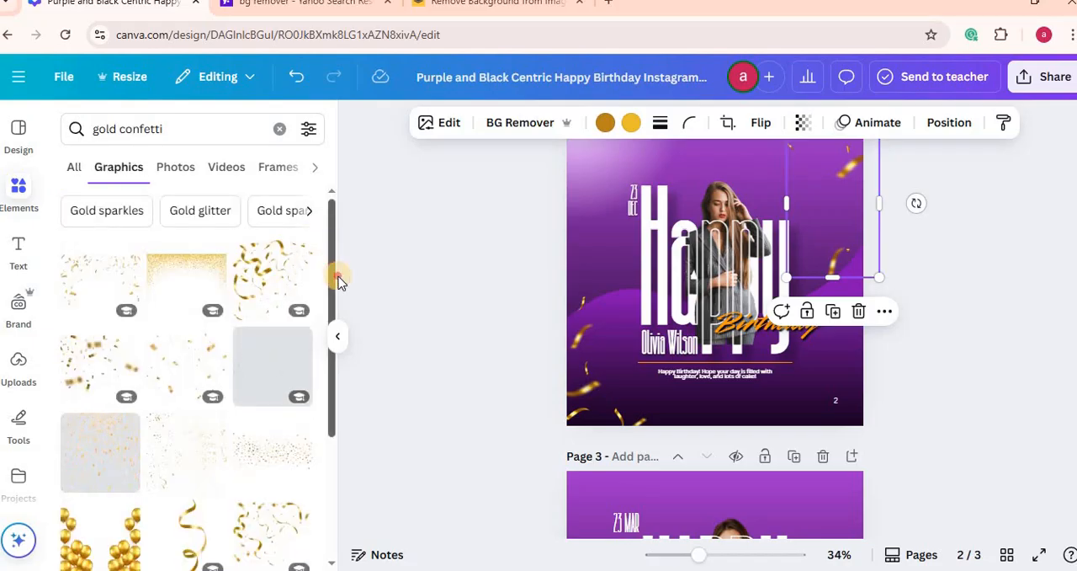
left_click_drag(338, 280, 342, 453)
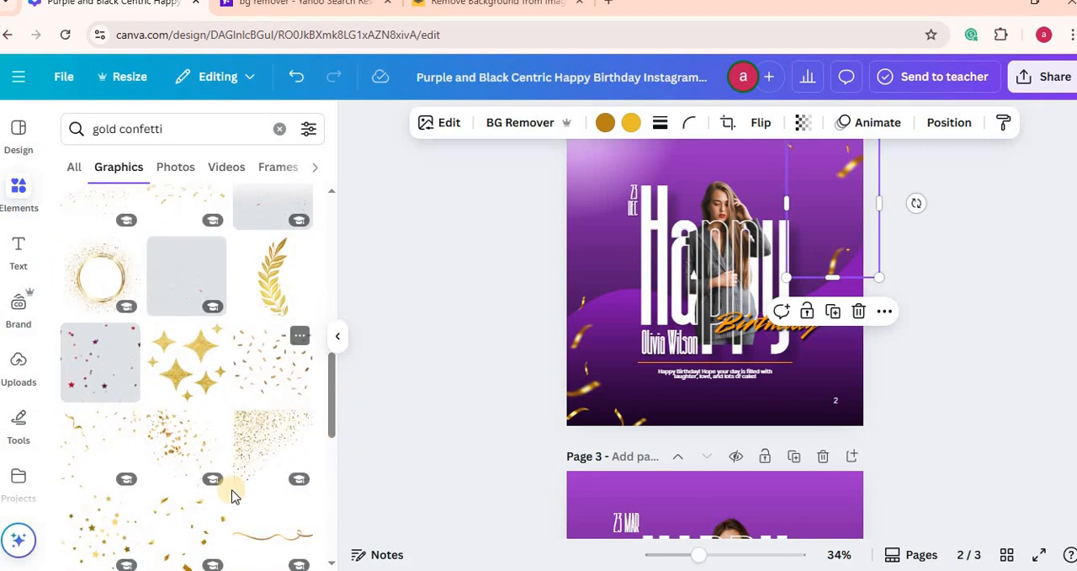
Step: Add the scattered gold confetti graphic to page 3 and place it over the page's upper-right corner
left_click(275, 362)
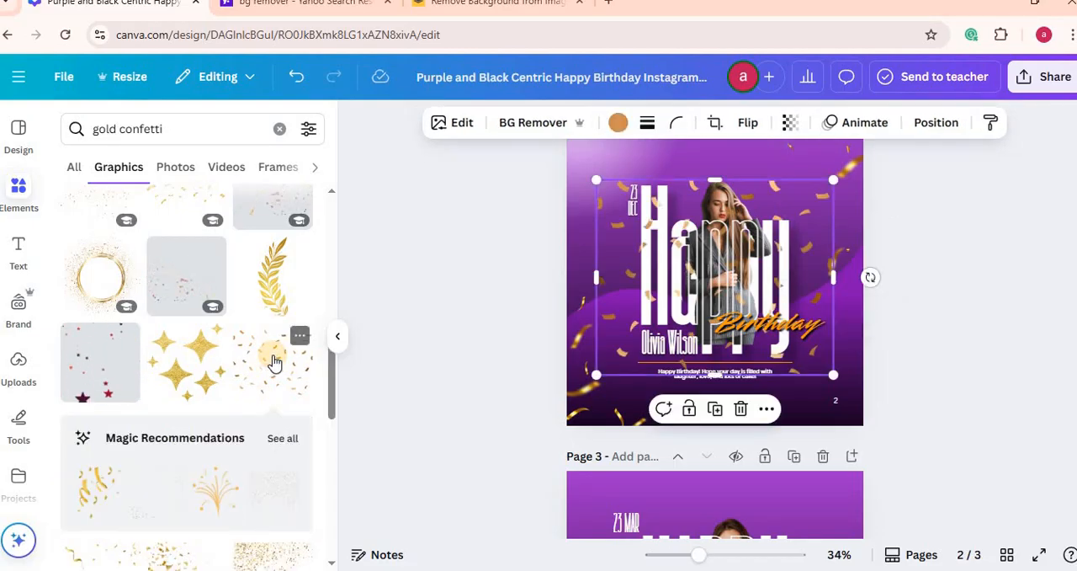
key("ctrl+z")
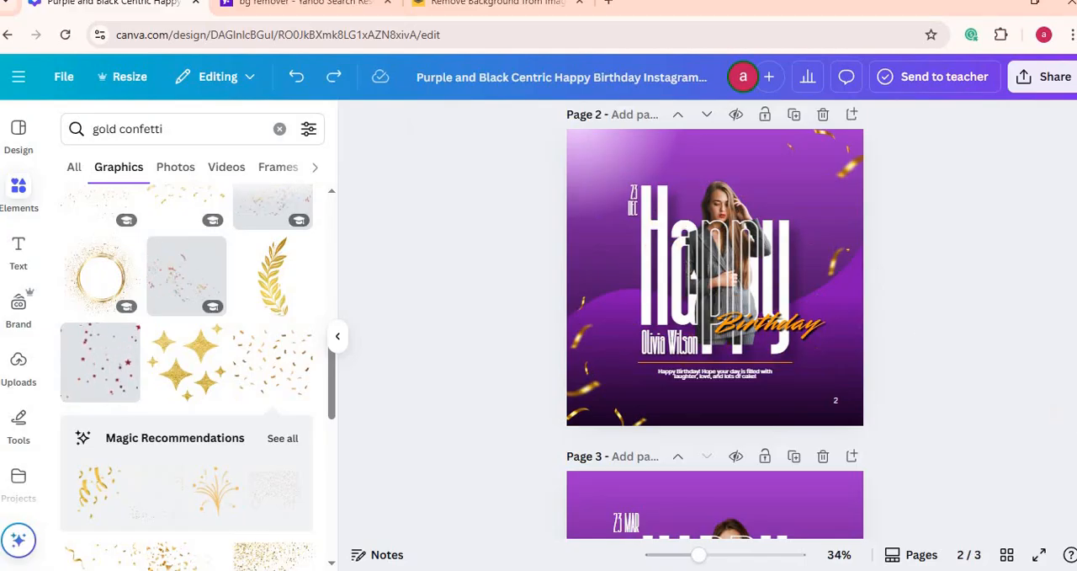
scroll(872, 304, "down", 3)
left_click(827, 233)
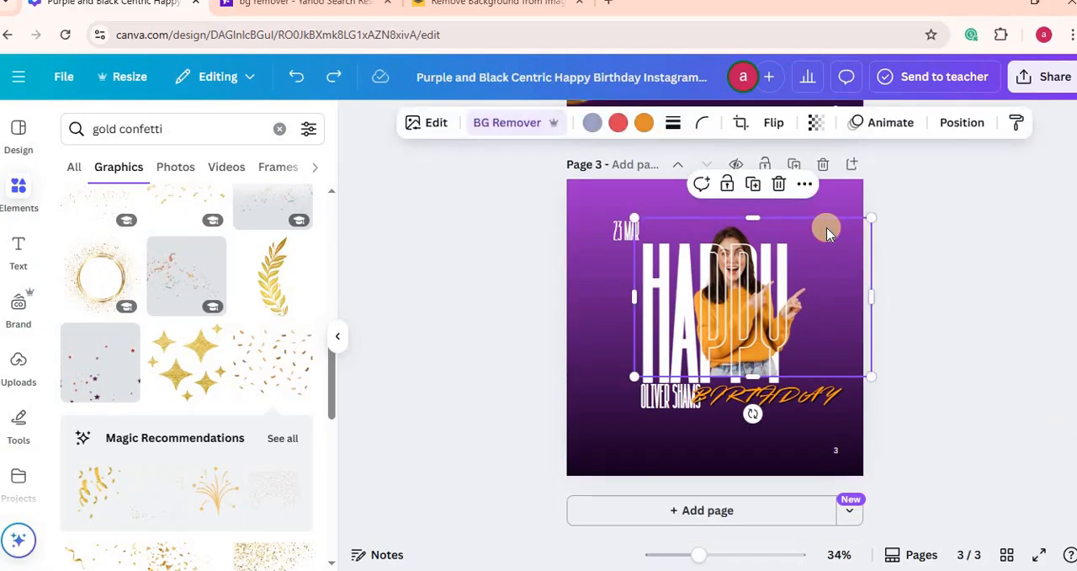
left_click(266, 363)
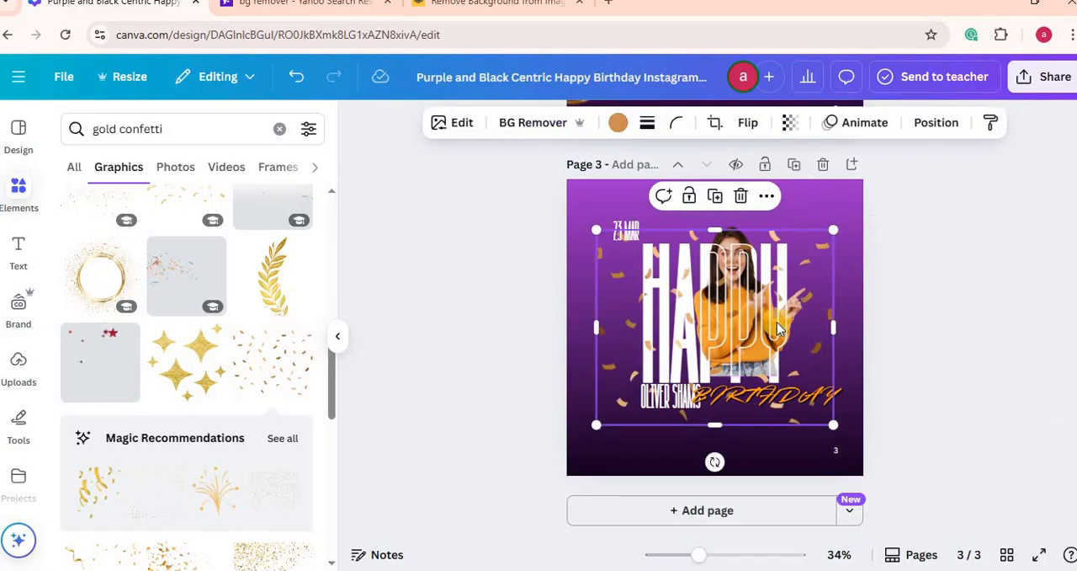
left_click_drag(781, 328, 983, 180)
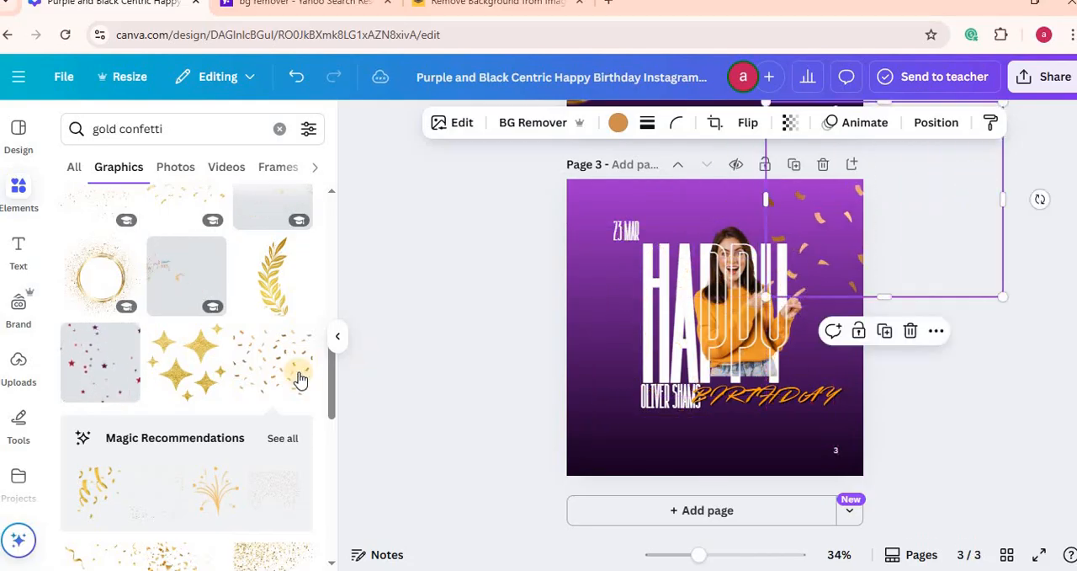
Step: Add a second copy of the confetti over page 3's lower-left corner and nudge the upper-right copy slightly outward
left_click(286, 381)
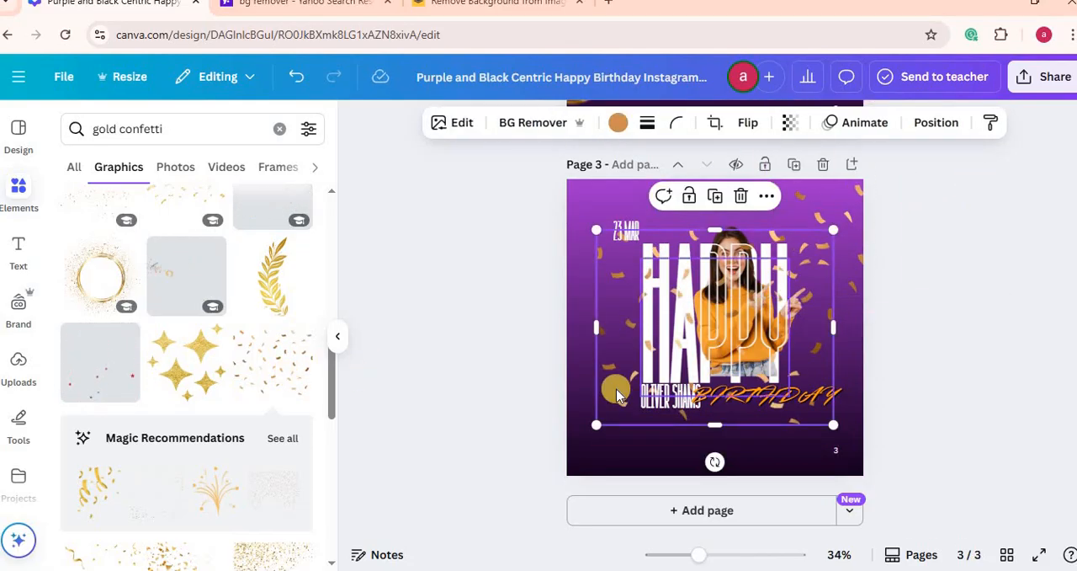
left_click_drag(542, 443, 437, 502)
left_click(951, 297)
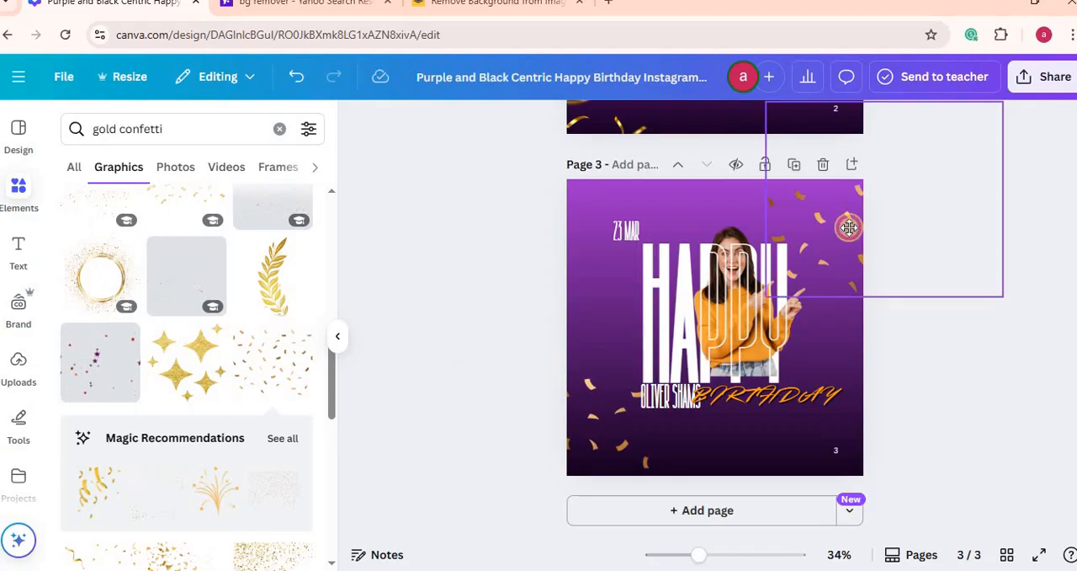
left_click(848, 228)
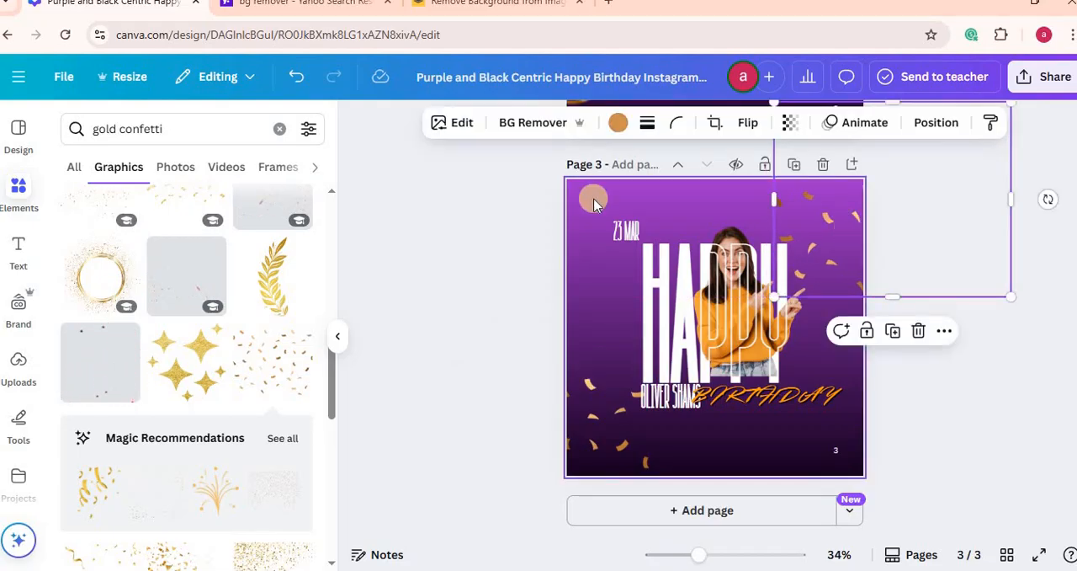
Step: Examine the page 3 background, and the transparency and colour of the glow in page 2's upper-left corner
scroll(448, 278, "up", 4)
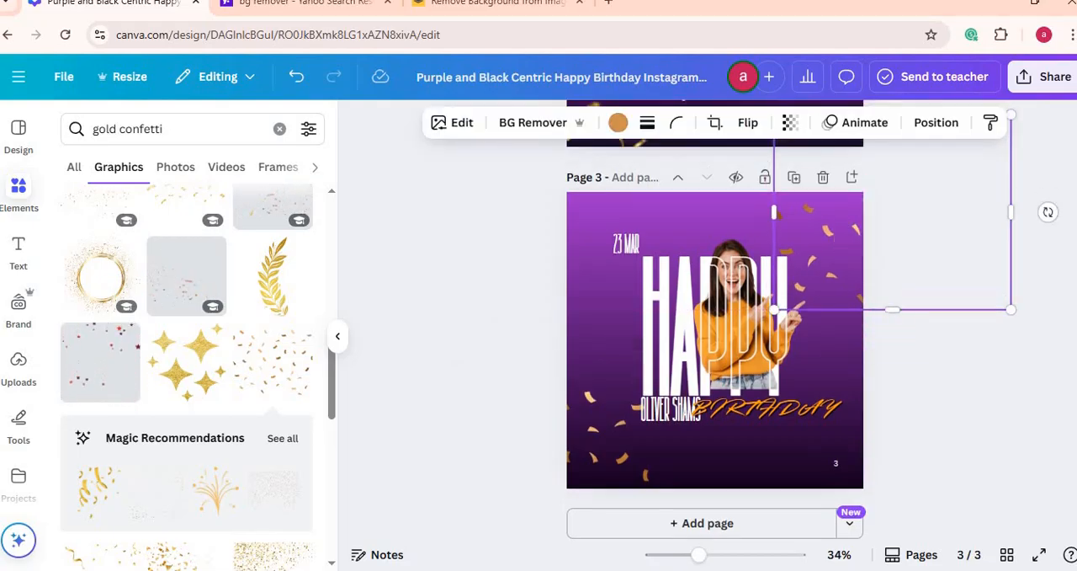
scroll(448, 278, "down", 2)
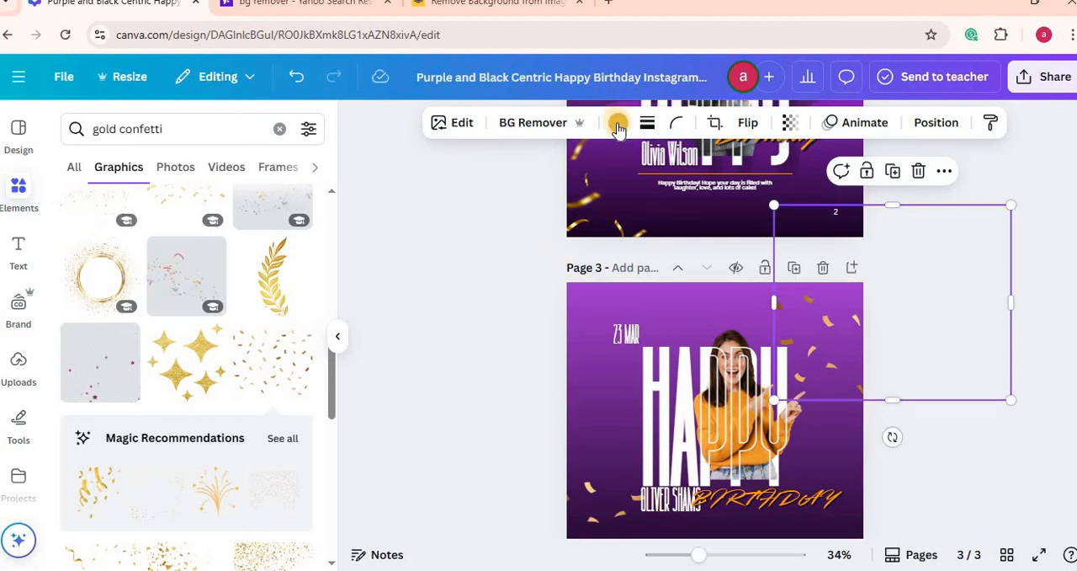
left_click(606, 301)
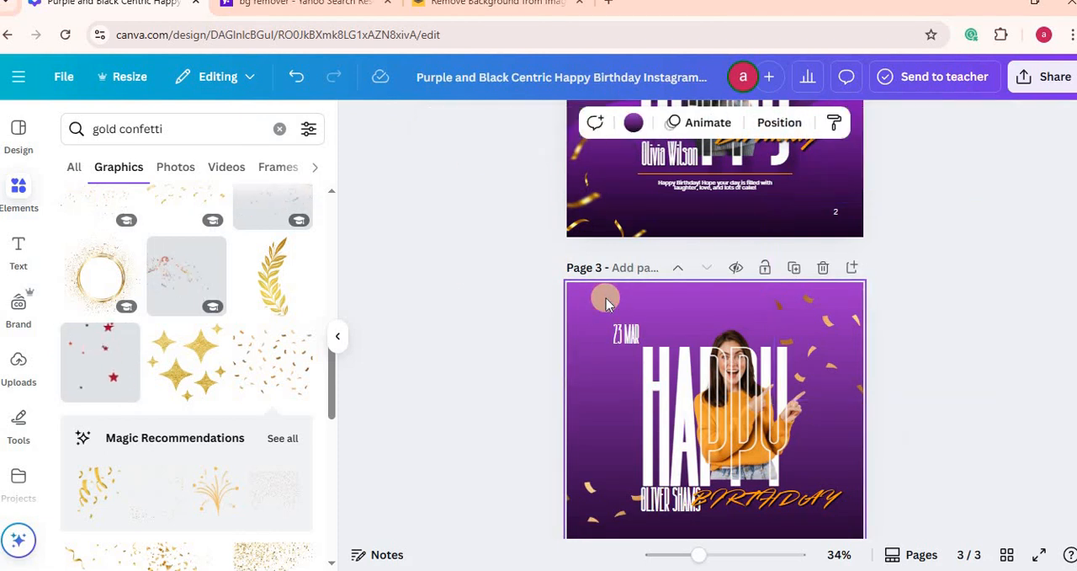
left_click(634, 124)
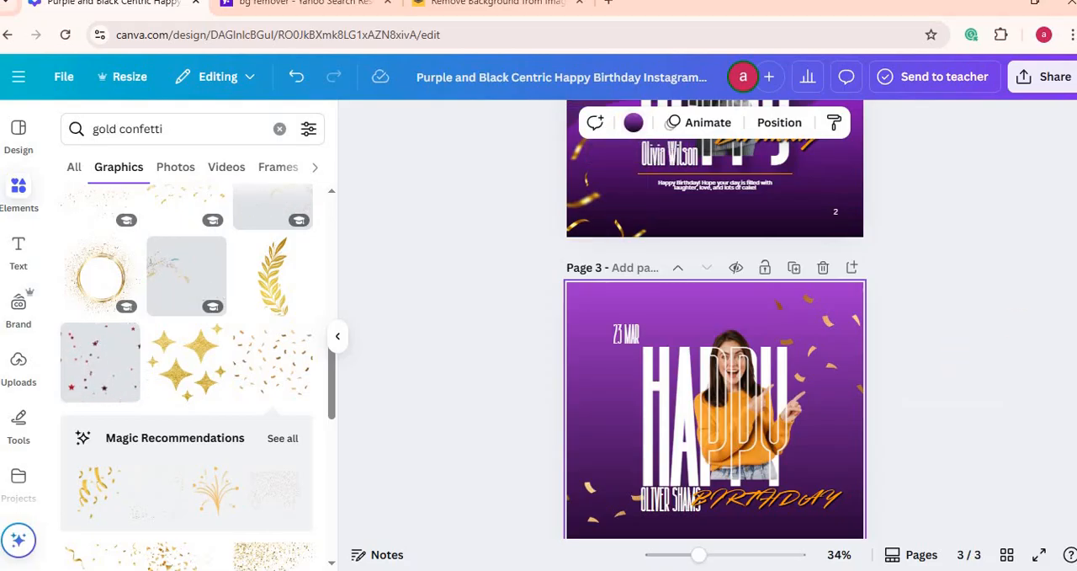
scroll(657, 336, "up", 4)
left_click(602, 349)
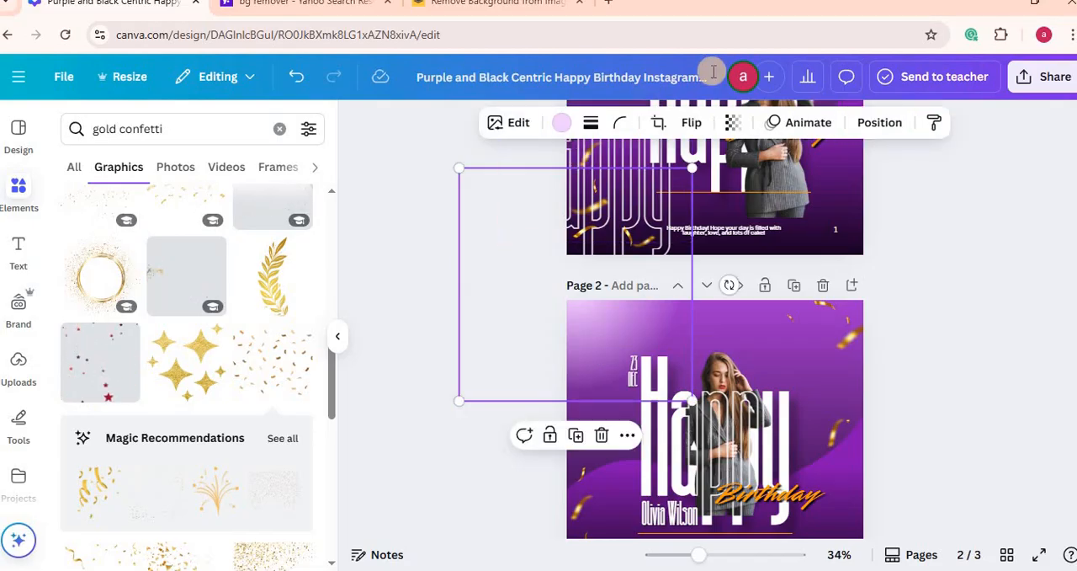
left_click(734, 123)
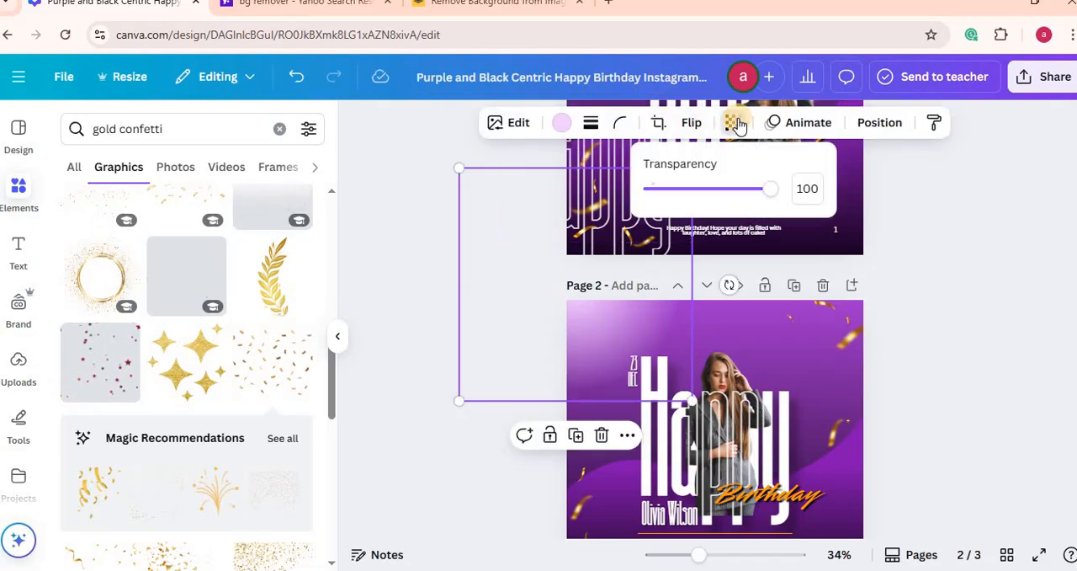
left_click(562, 132)
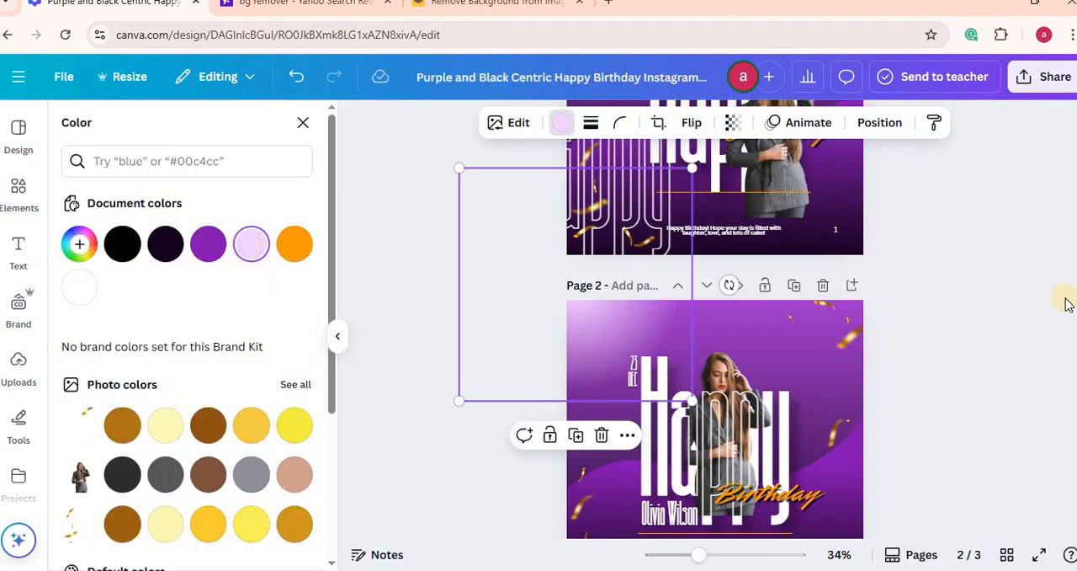
scroll(716, 337, "down", 5)
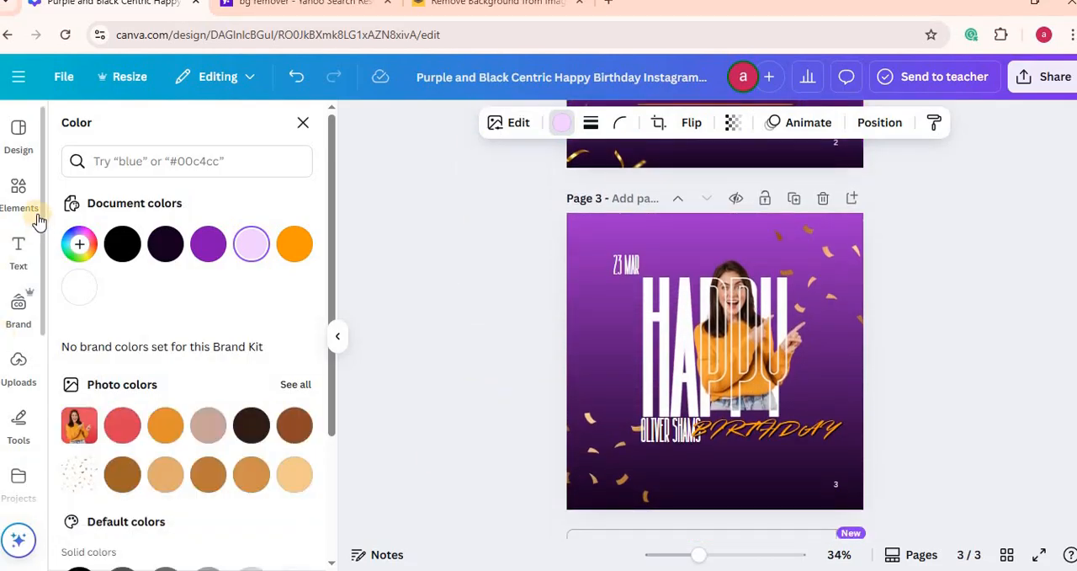
Step: Add a circle shape to page 3 and fill it with the light lilac document colour #f3d0ff
left_click(14, 192)
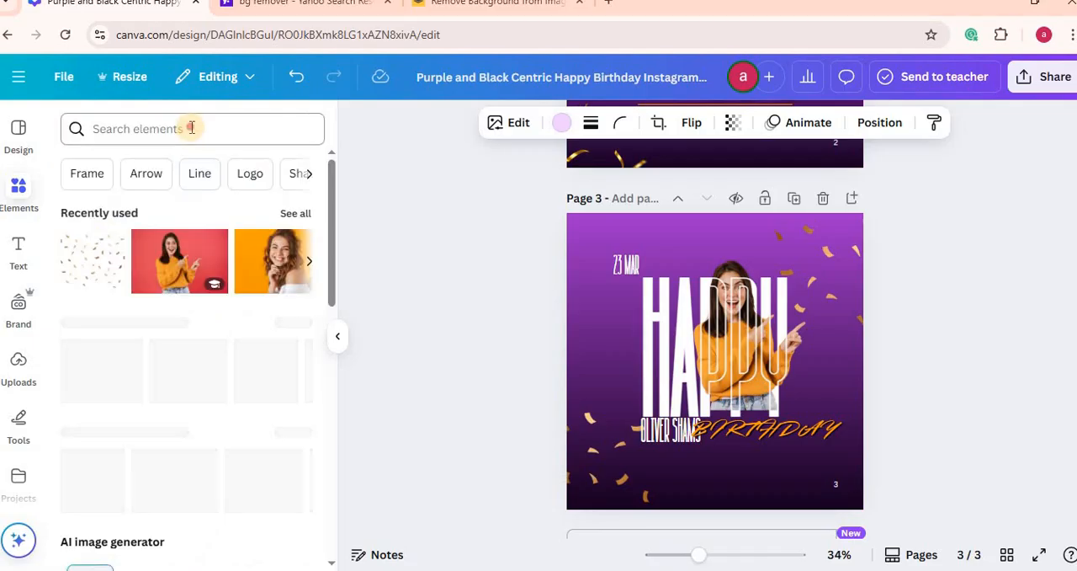
left_click(191, 128)
type("Cl")
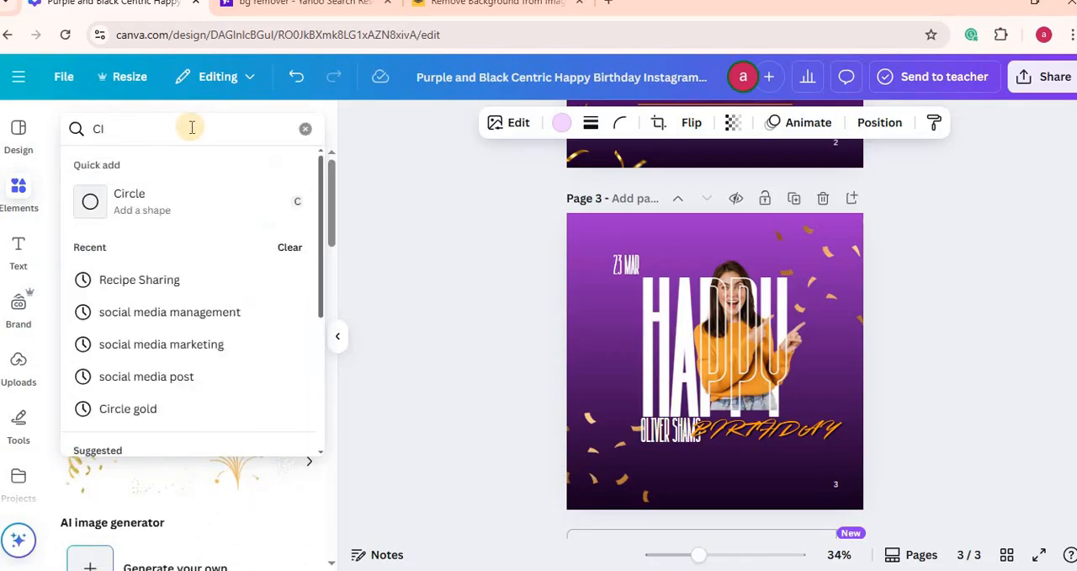
type("RCLE")
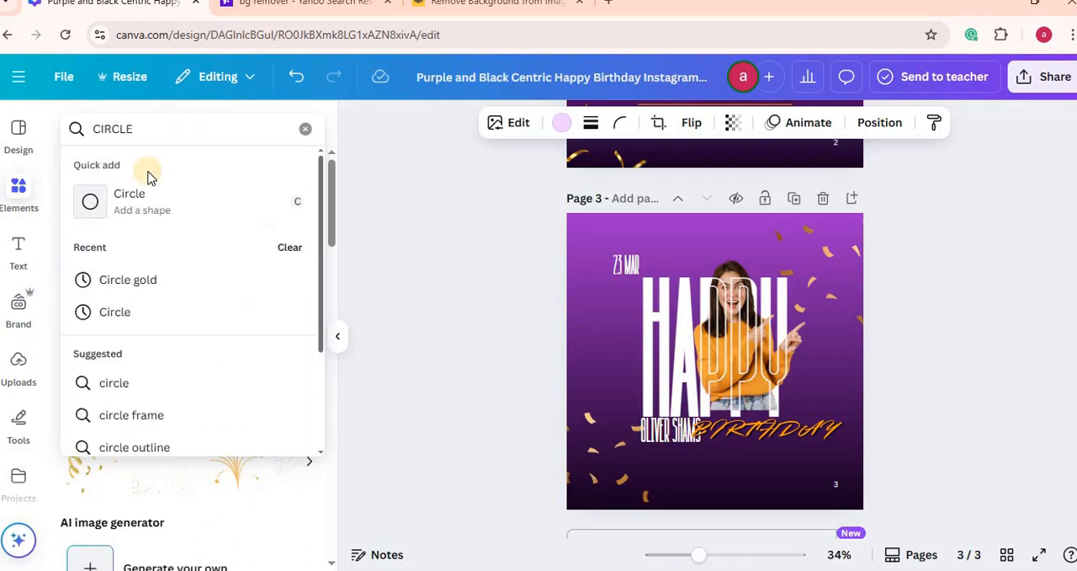
left_click(126, 194)
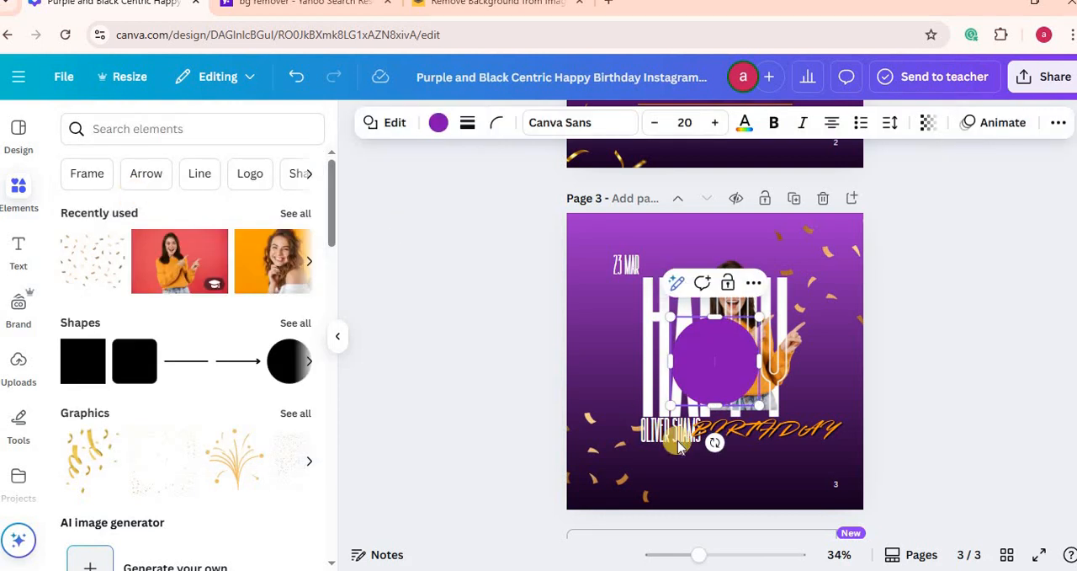
left_click(438, 123)
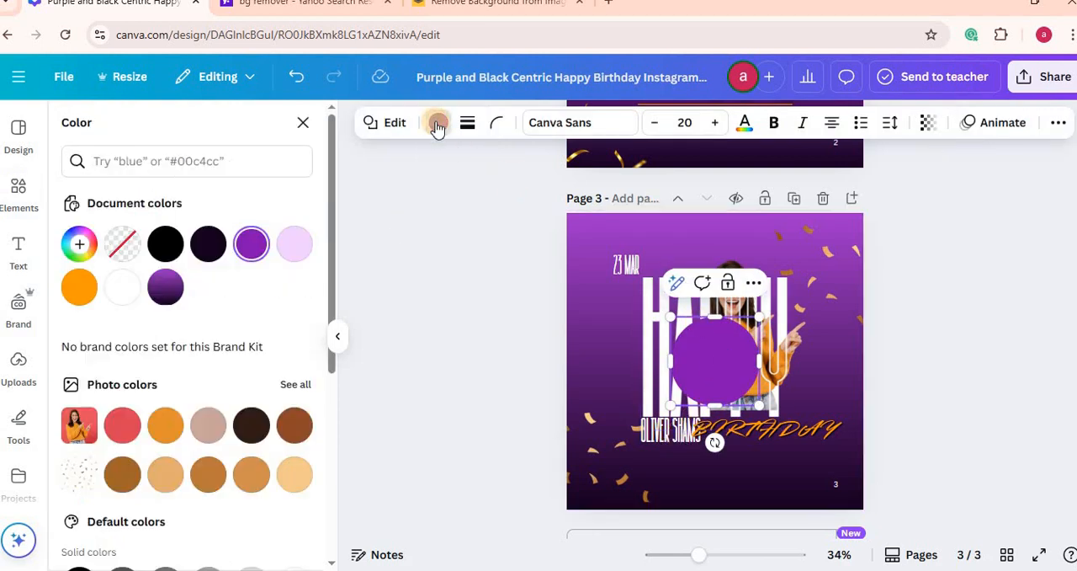
left_click(299, 245)
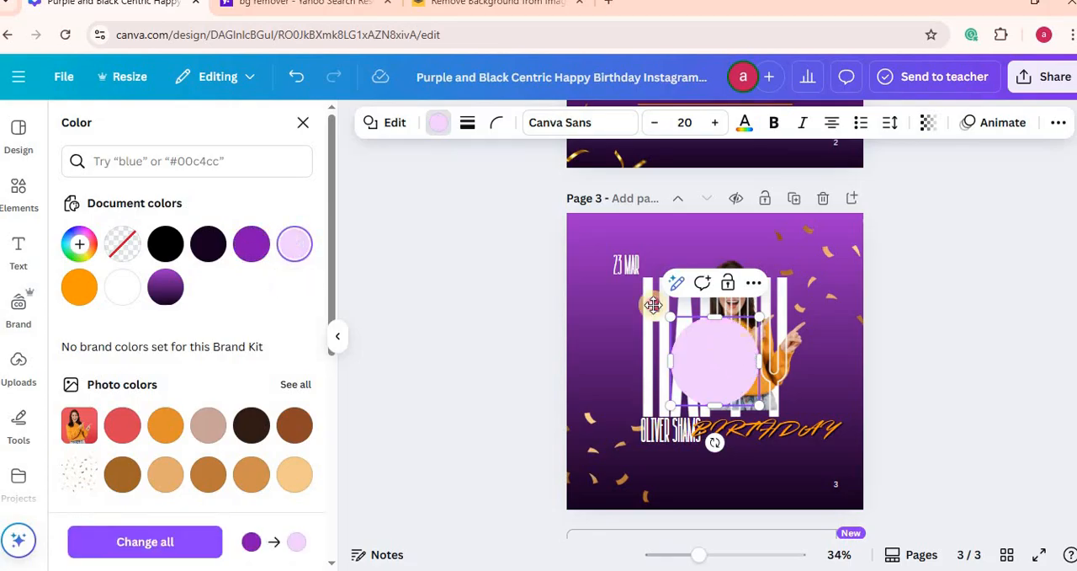
Step: Move the lilac circle over page 3's upper-left corner and enlarge it to about 432 by 432
left_click_drag(653, 304, 596, 233)
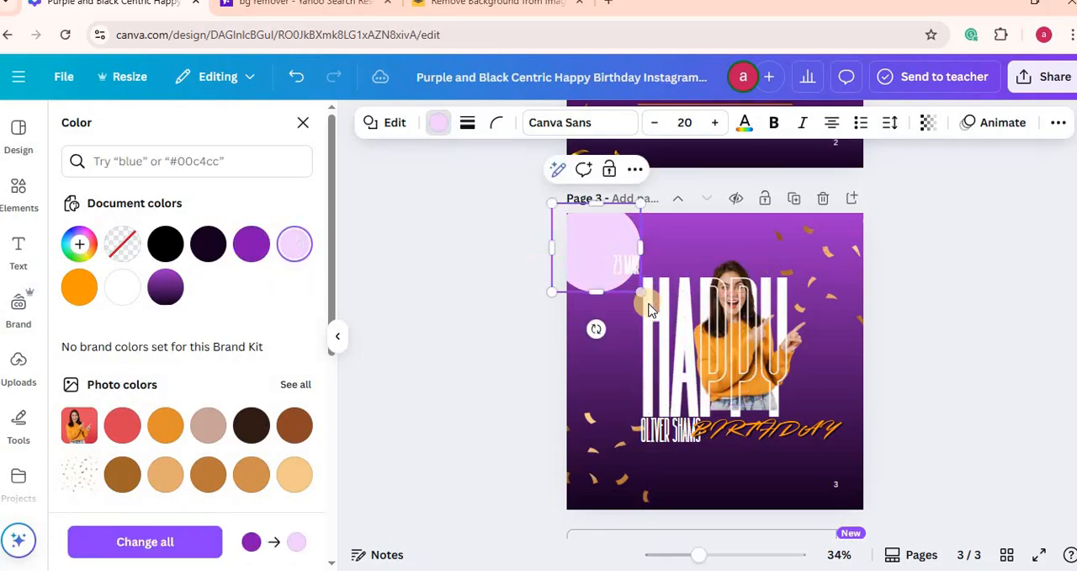
left_click_drag(641, 292, 669, 321)
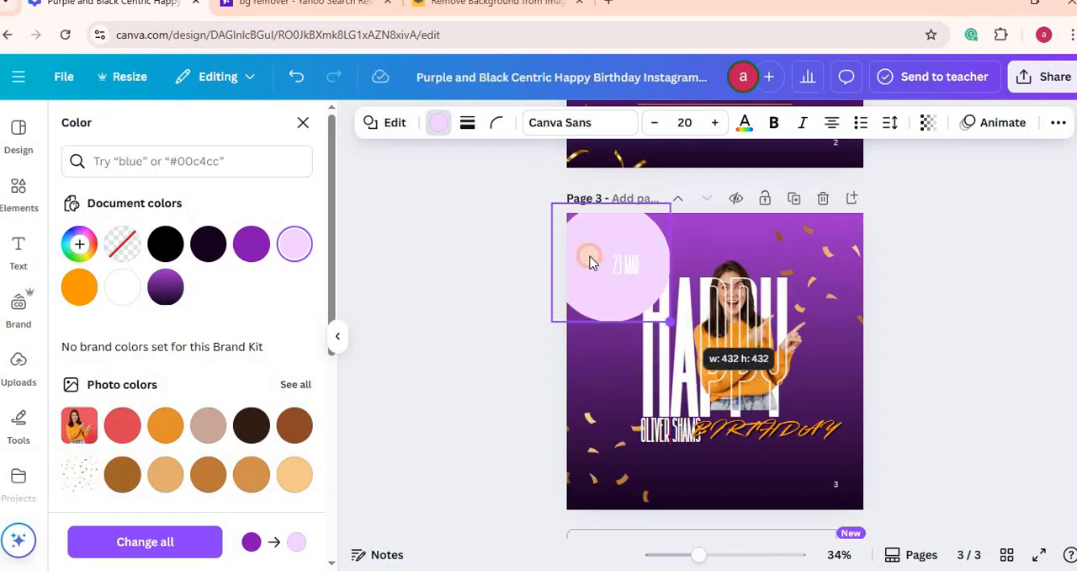
left_click_drag(590, 262, 576, 242)
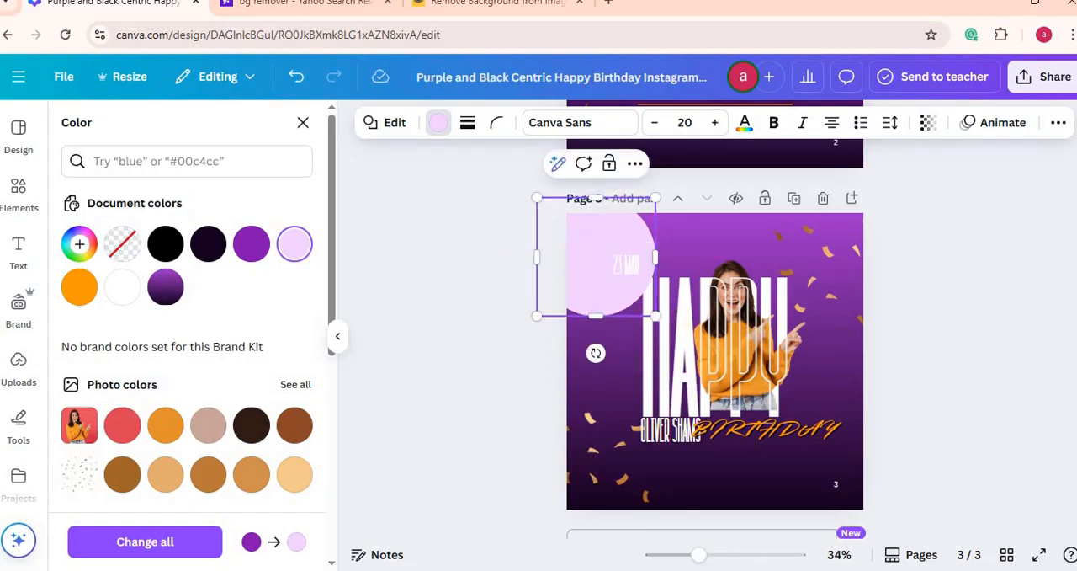
Step: Check the upper-left glow on page 2 as a reference for the circle on page 3
scroll(1072, 284, "up", 4)
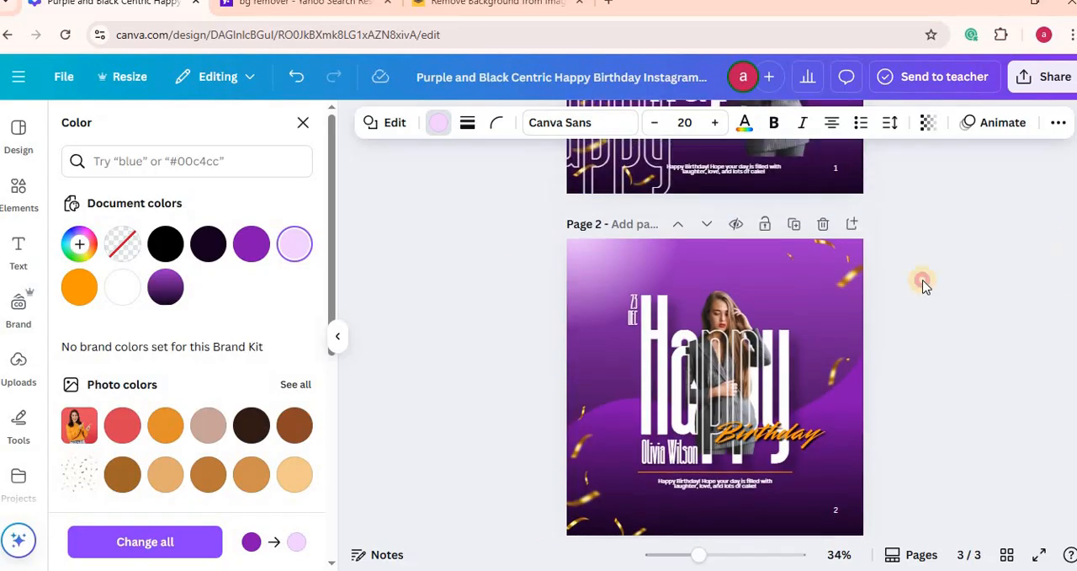
left_click(582, 272)
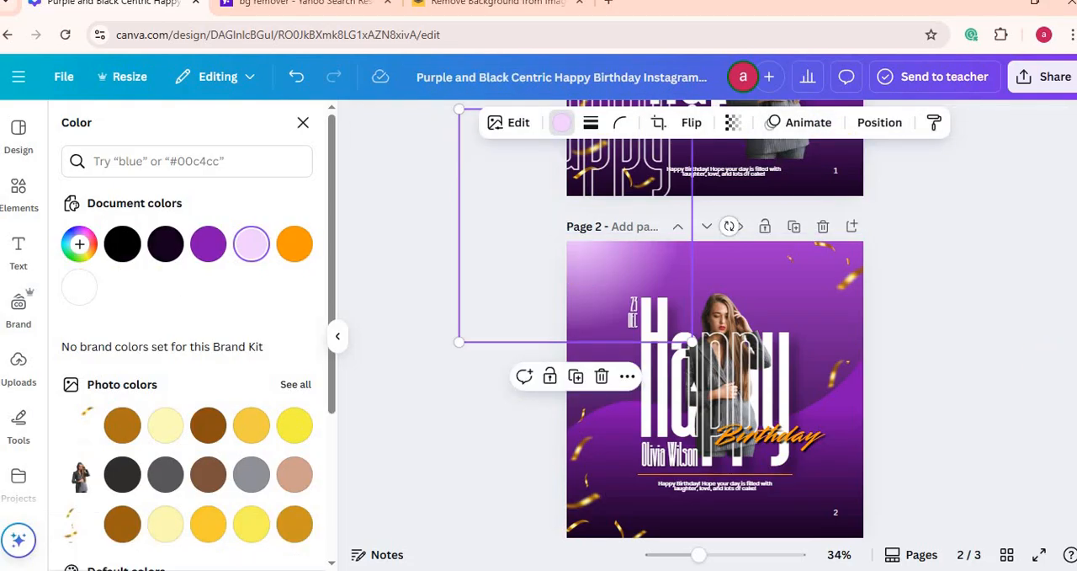
scroll(588, 301, "down", 4)
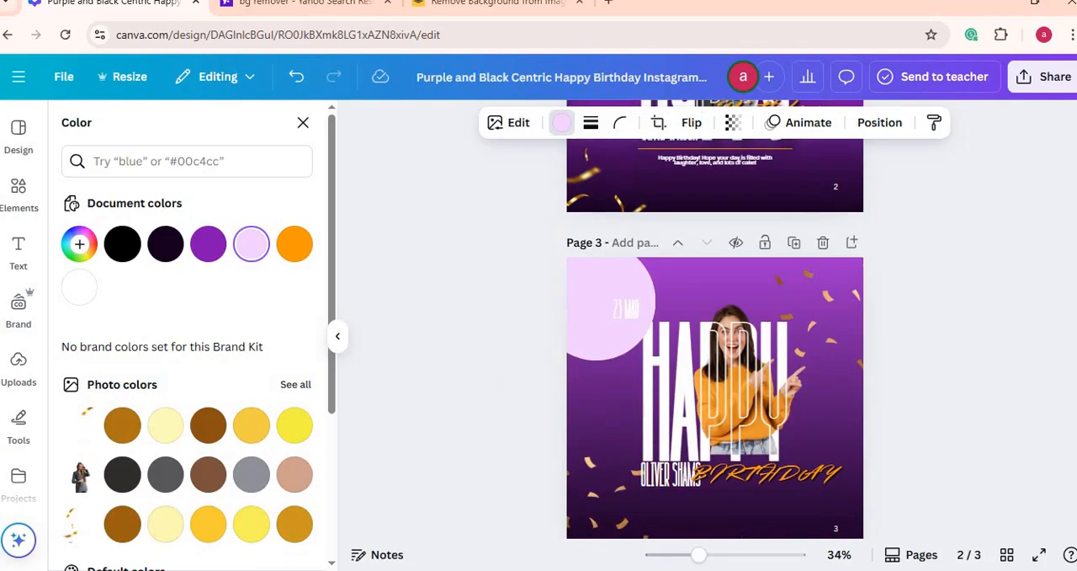
Step: Set the lilac circle in page 3's upper-left corner to no fill colour
left_click(616, 271)
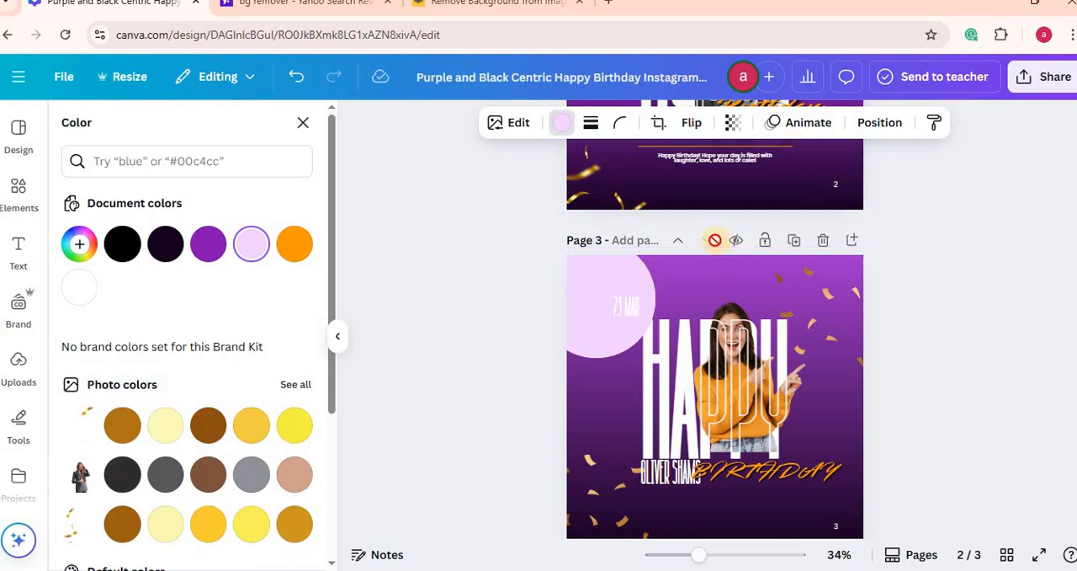
left_click(578, 297)
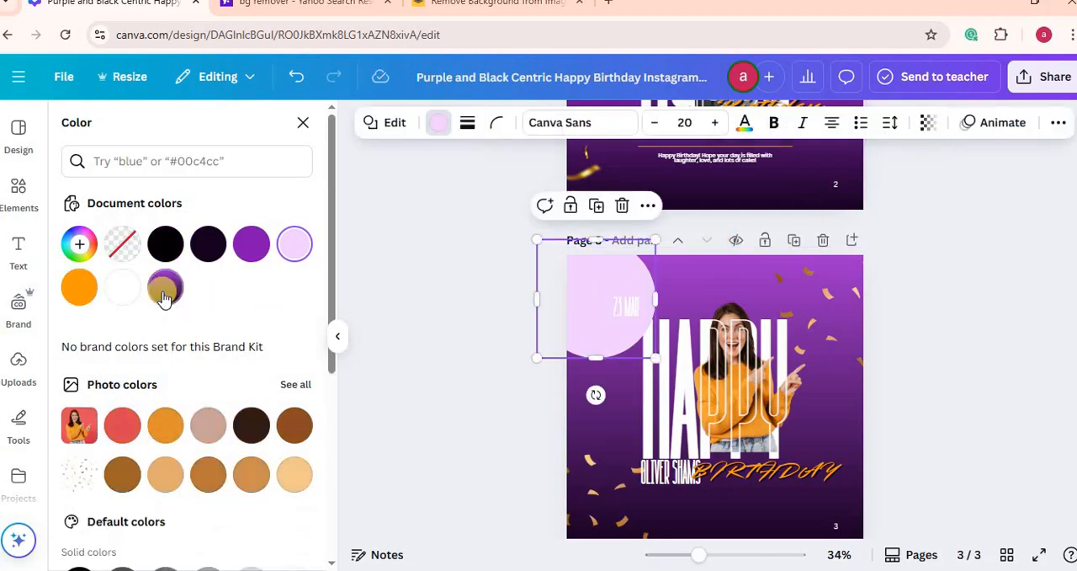
left_click(123, 245)
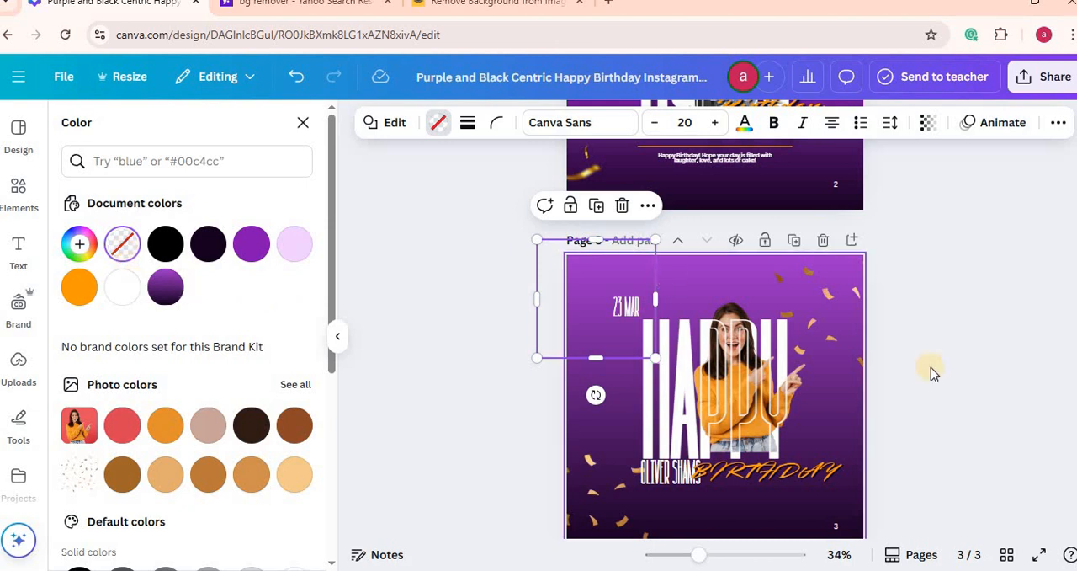
Step: Add a double-headed arrow line from an element search for LINE and place it beneath the BIRTHDAY script on page 3
scroll(715, 395, "down", 2)
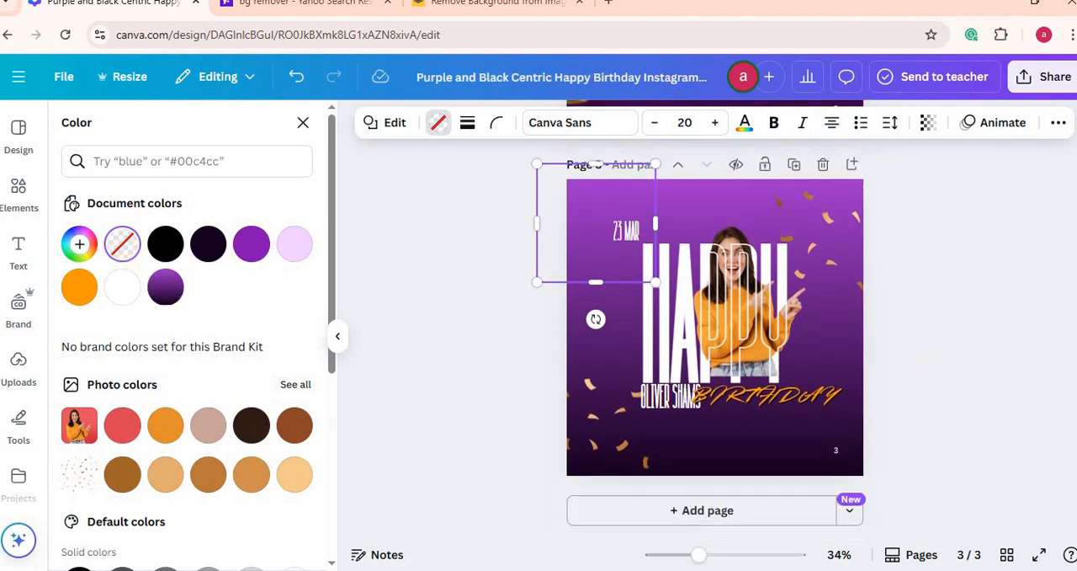
left_click(18, 196)
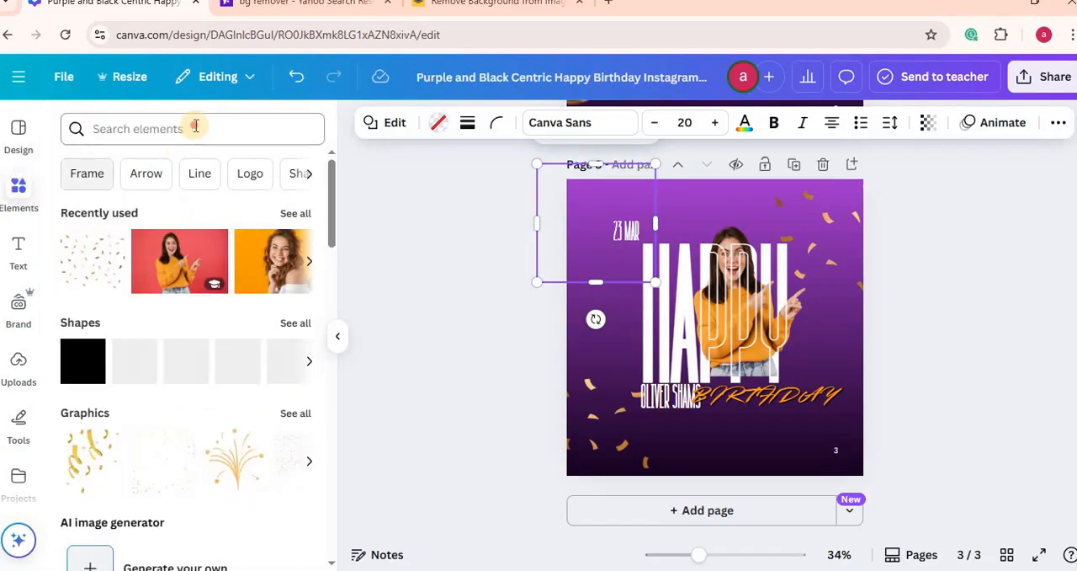
left_click(195, 127)
type("lIN")
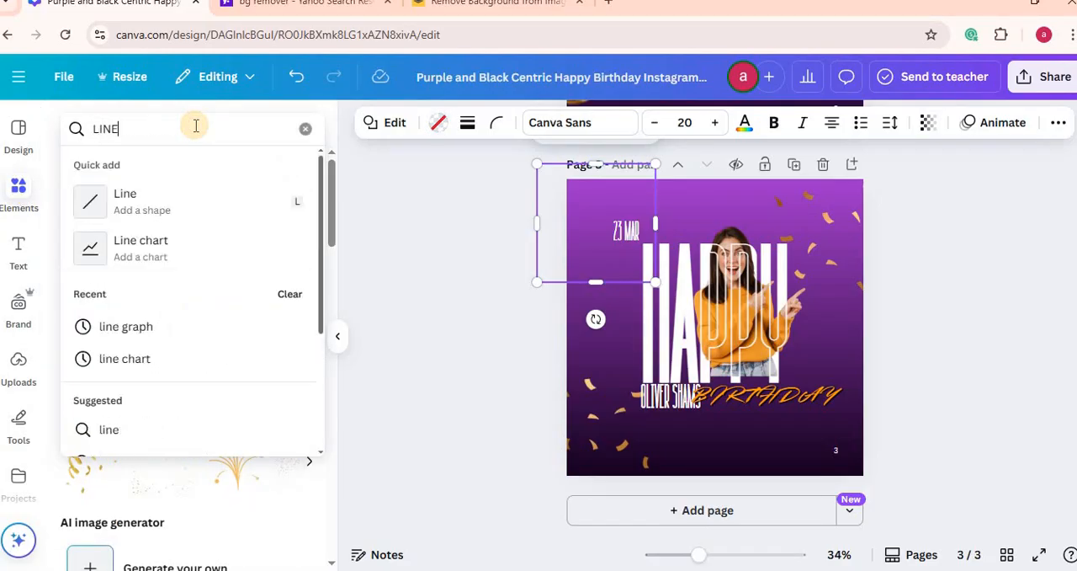
key("Return")
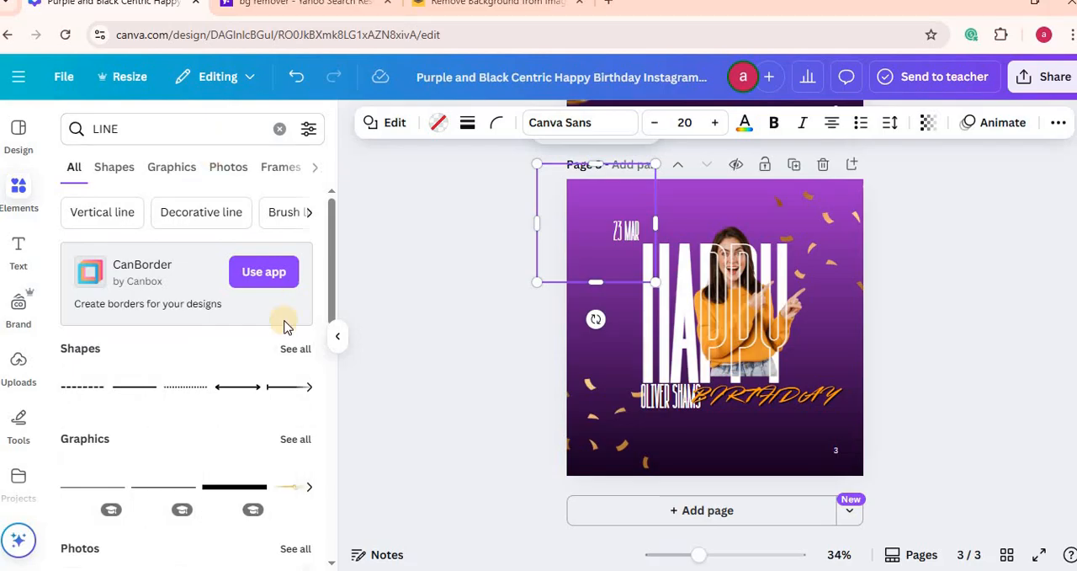
left_click(239, 390)
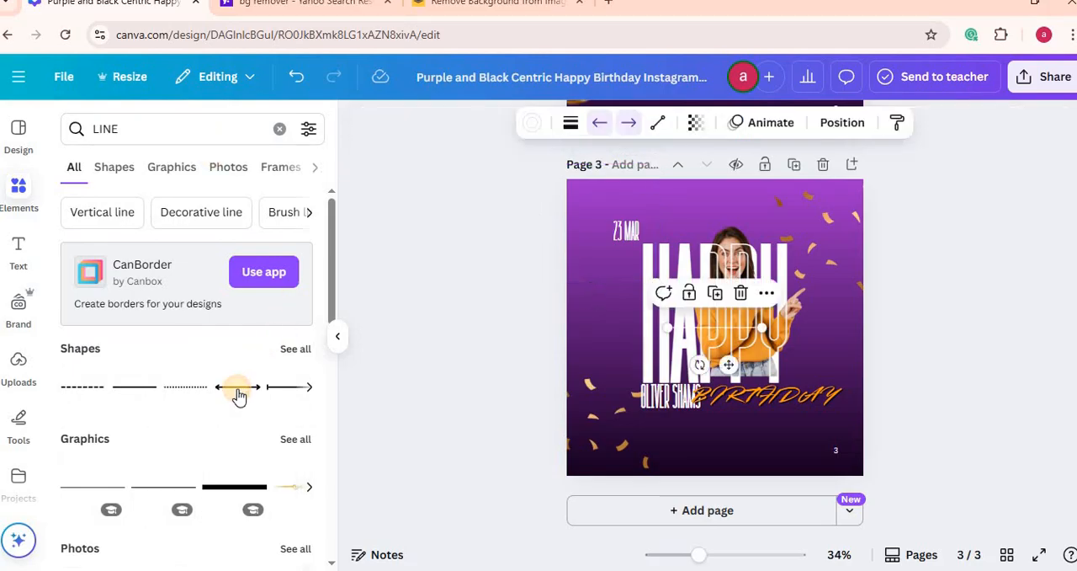
left_click_drag(730, 350, 800, 419)
left_click_drag(811, 419, 809, 421)
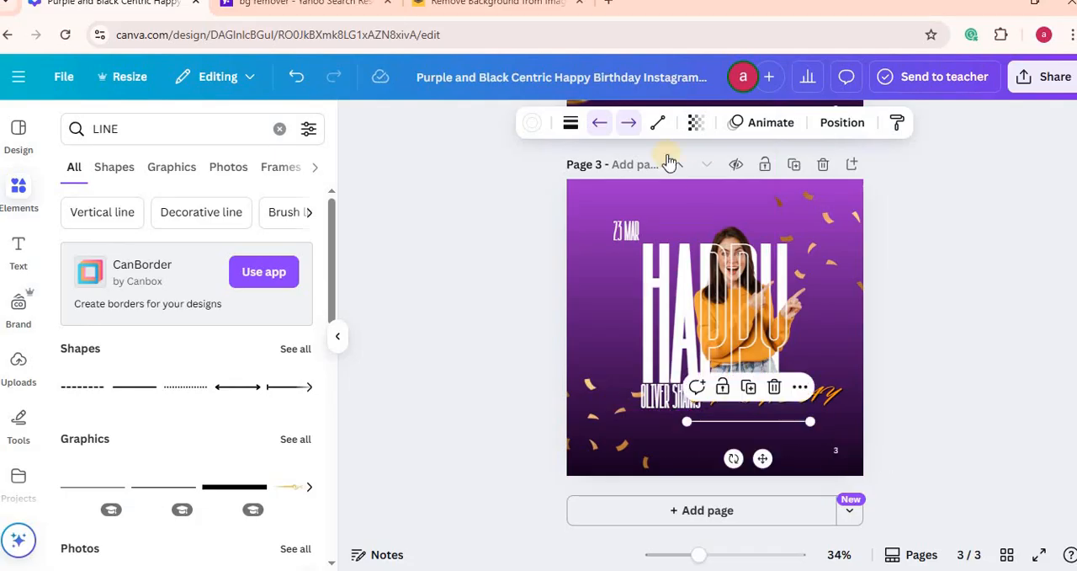
Step: Colour the new line beneath BIRTHDAY with the orange document colour
left_click(531, 123)
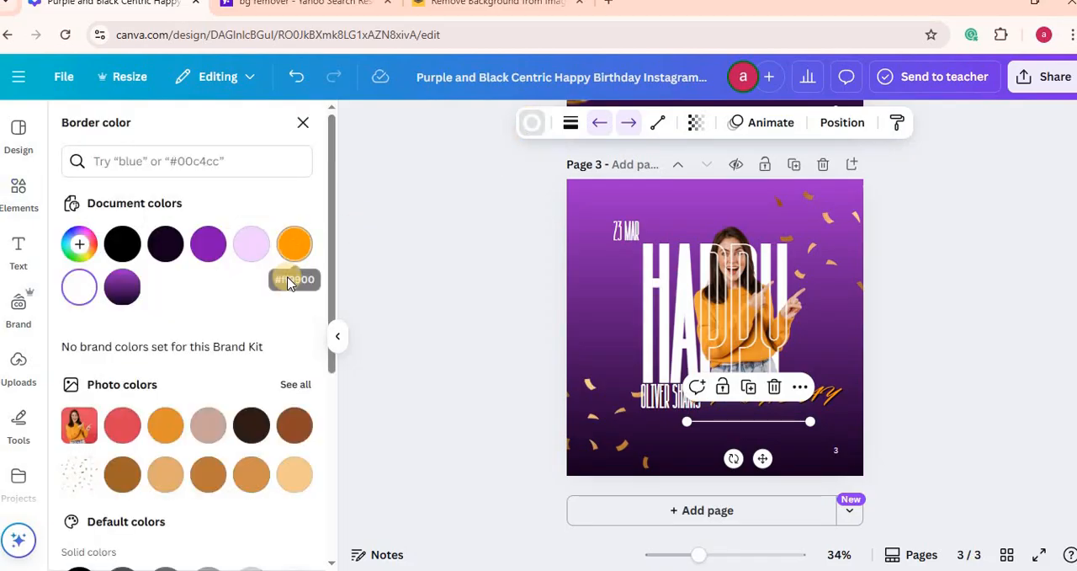
left_click(294, 243)
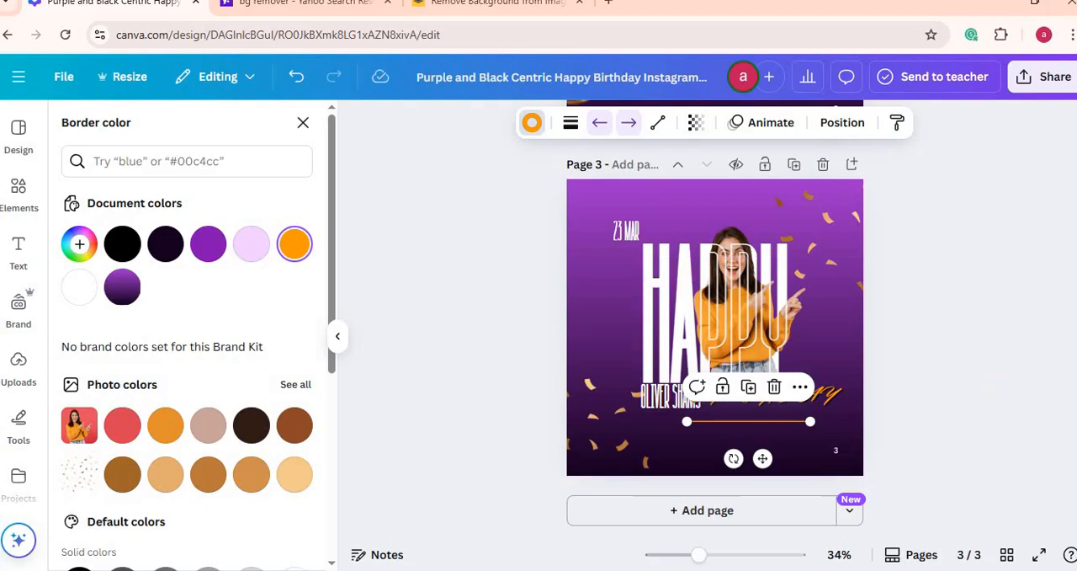
scroll(716, 337, "up", 3)
scroll(715, 337, "down", 3)
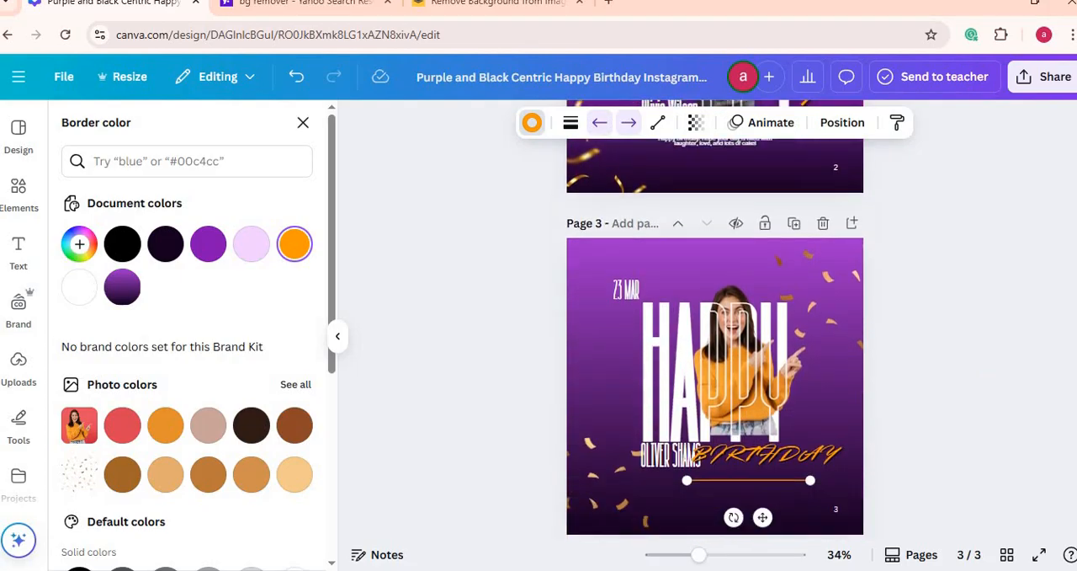
scroll(715, 337, "down", 1)
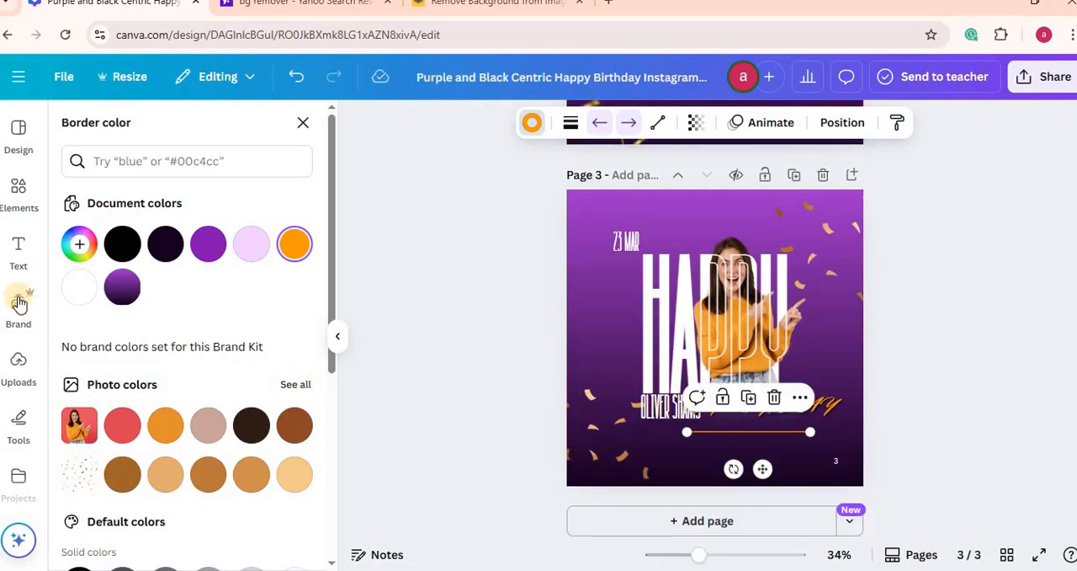
Step: Add a subheading below the orange line on page 3 with the placeholder text DHDHSDDDD
left_click(16, 251)
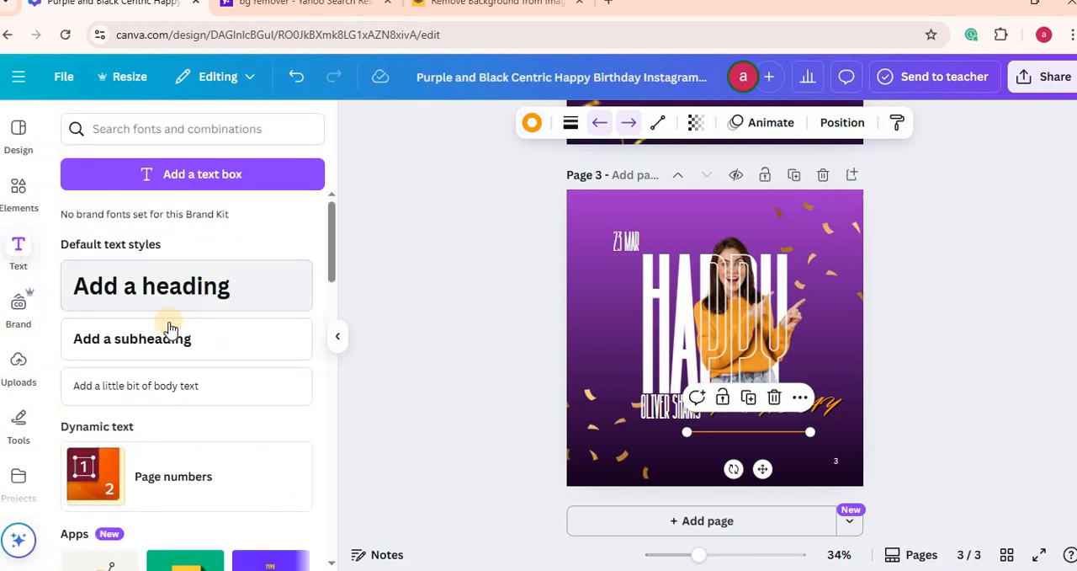
left_click(161, 345)
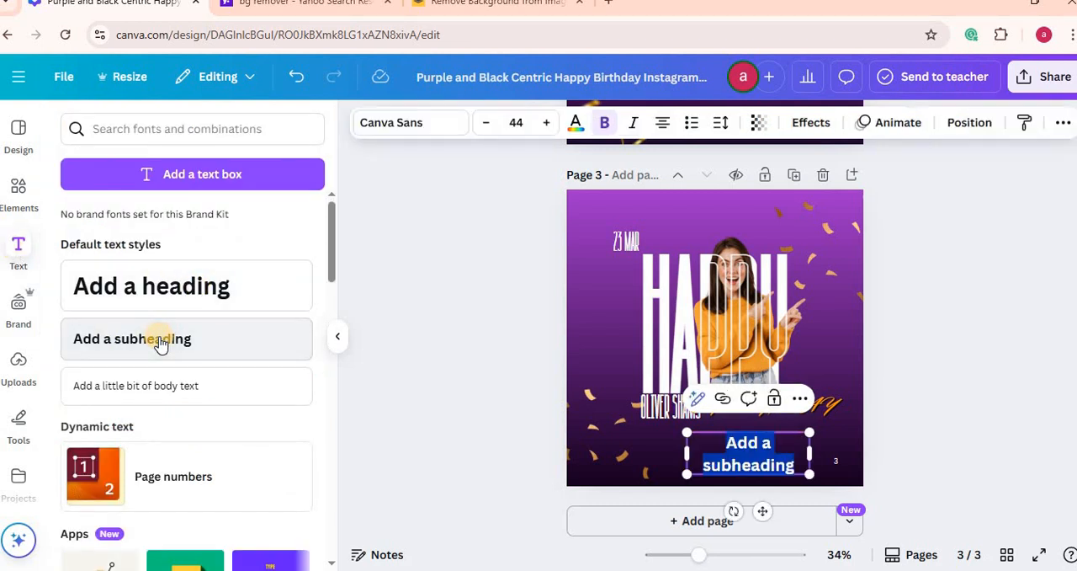
type("DHDHSDDDD")
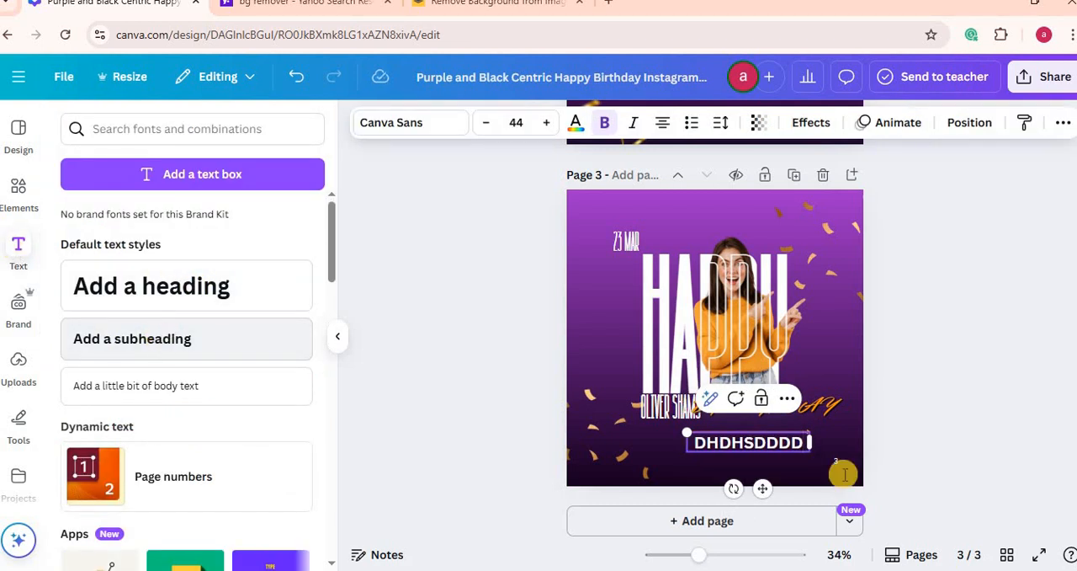
Step: Check the font of page 2's greeting text and set the DHDHSDDDD placeholder on page 3 to Garet
scroll(715, 336, "up", 3)
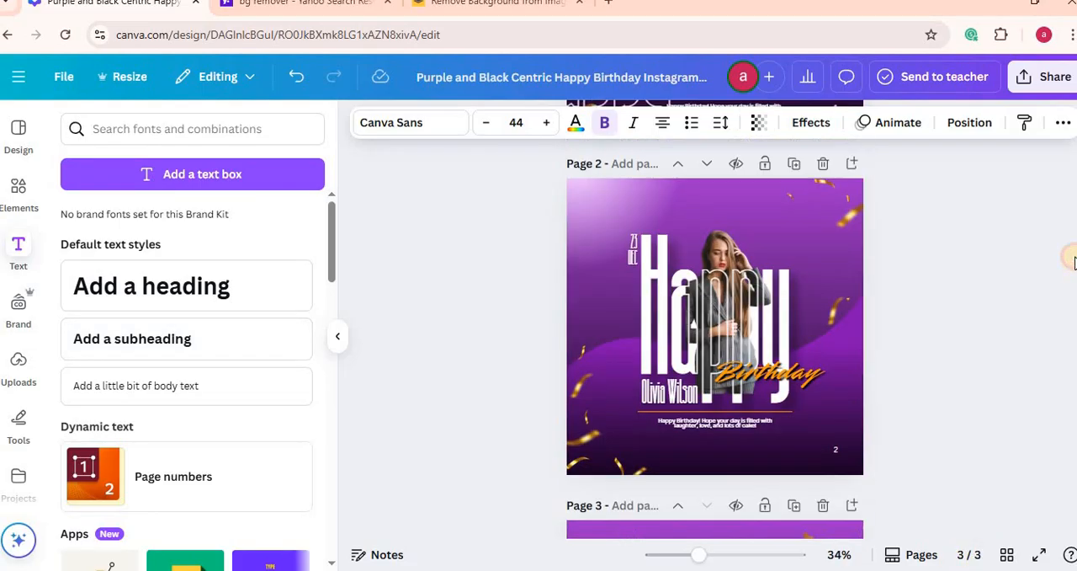
left_click(705, 453)
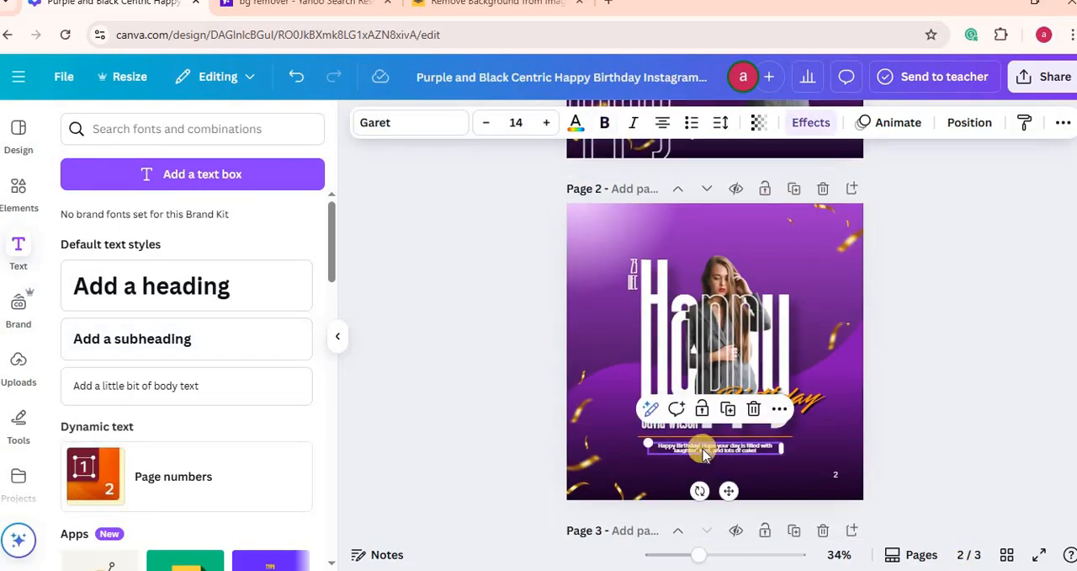
scroll(716, 336, "down", 5)
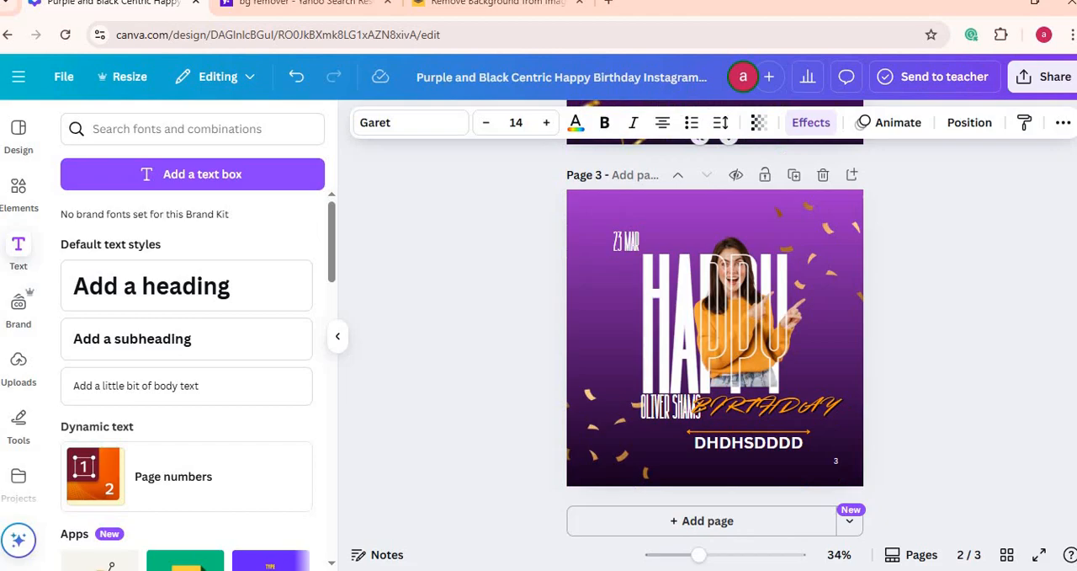
left_click(747, 431)
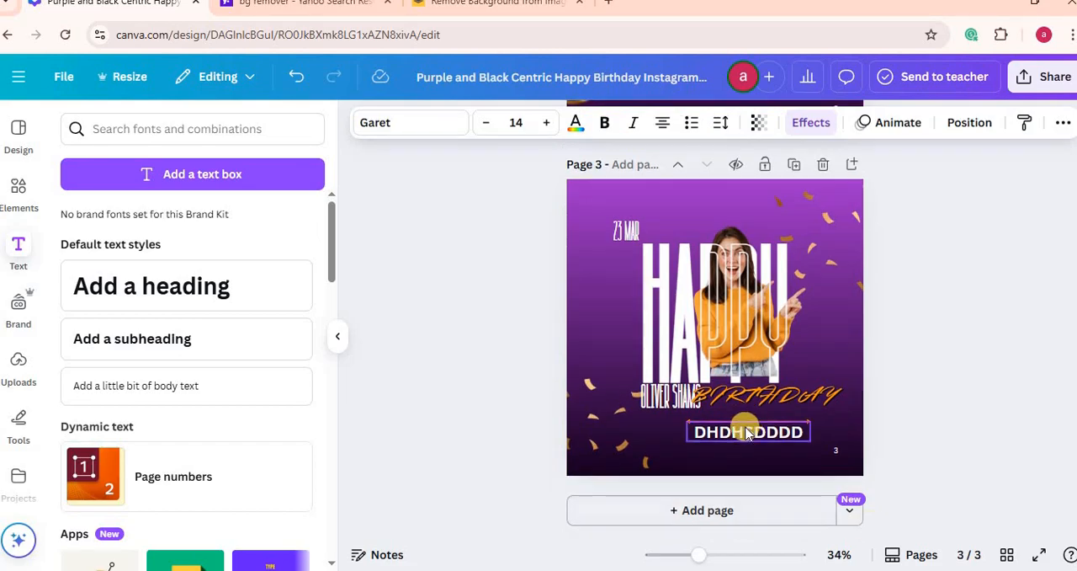
left_click(444, 125)
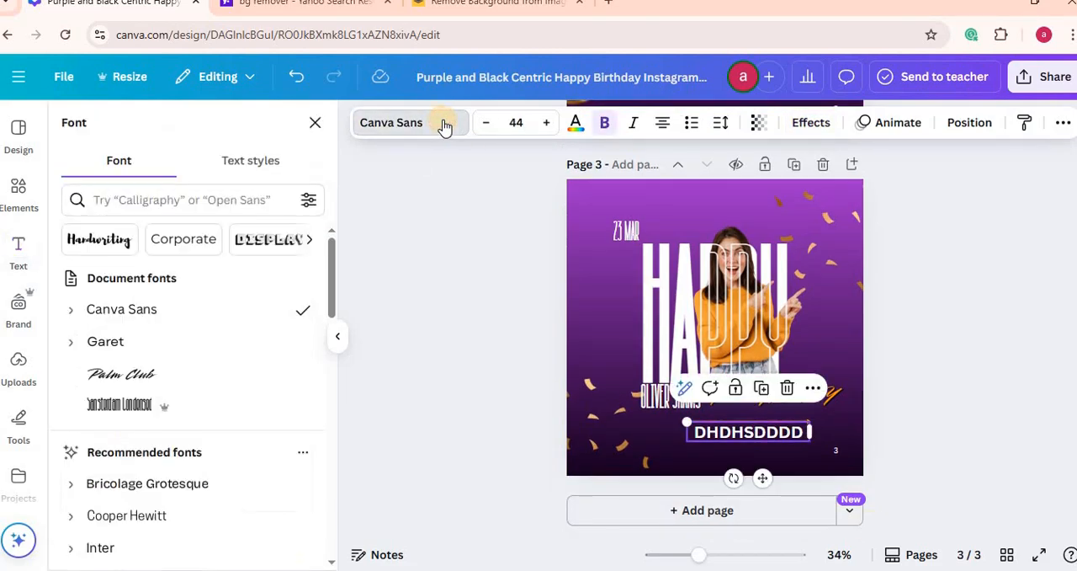
left_click(192, 199)
type("GARET")
key("Return")
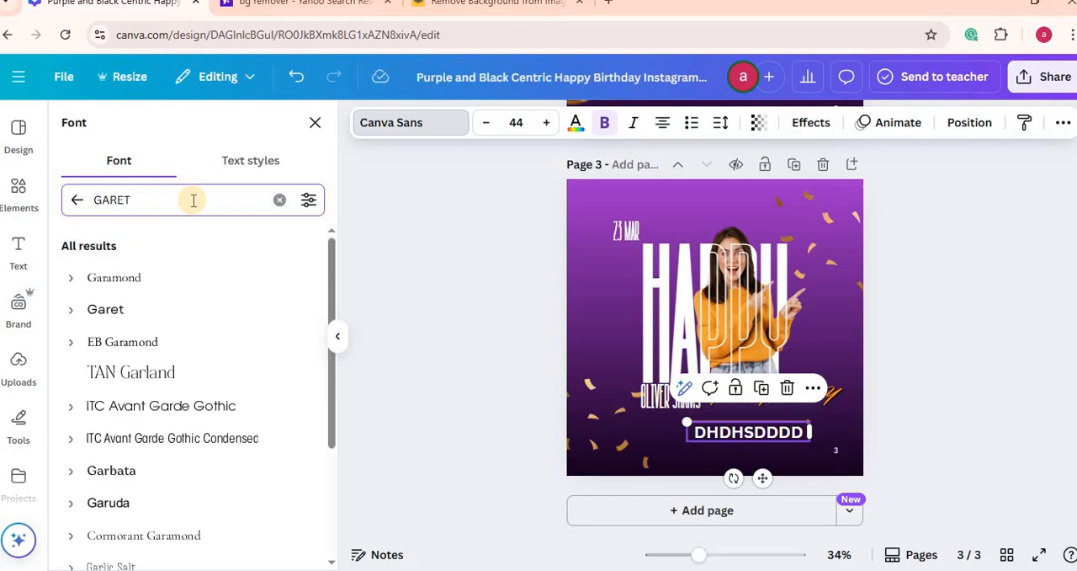
left_click(107, 280)
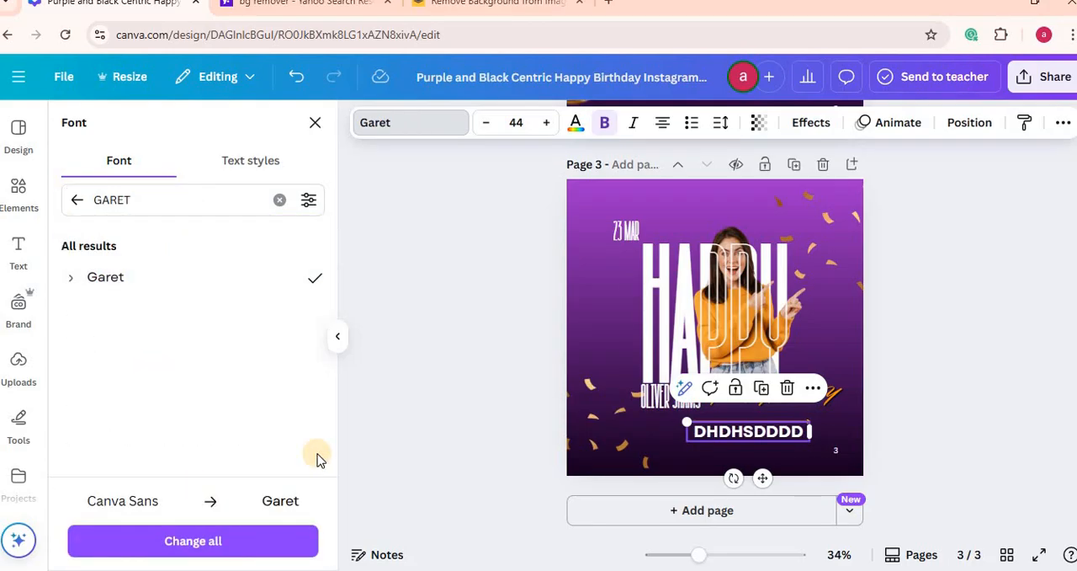
Step: Set the DHDHSDDDD placeholder text's font size to 14
double_click(752, 434)
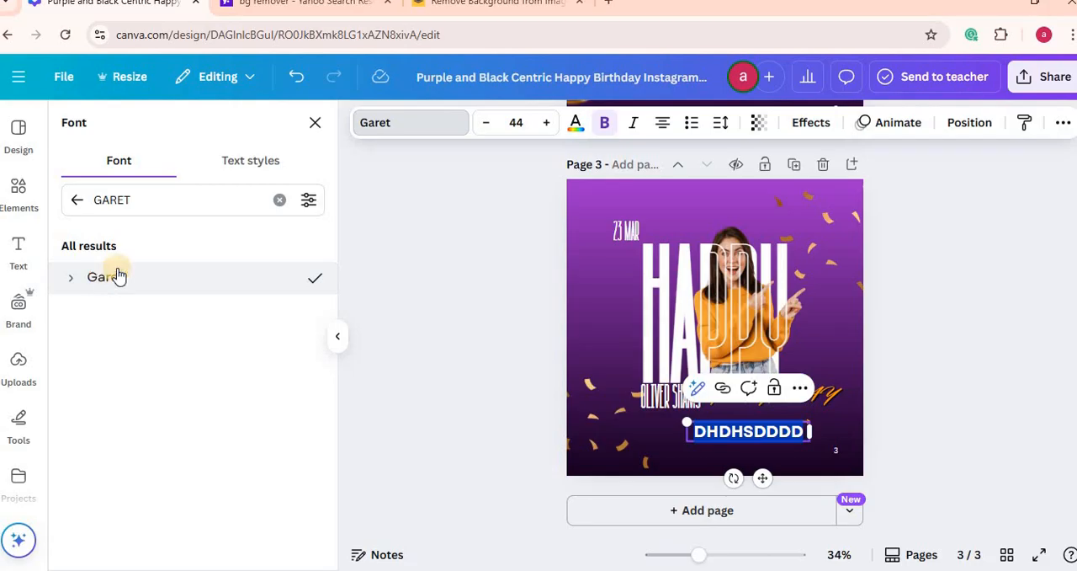
left_click(485, 348)
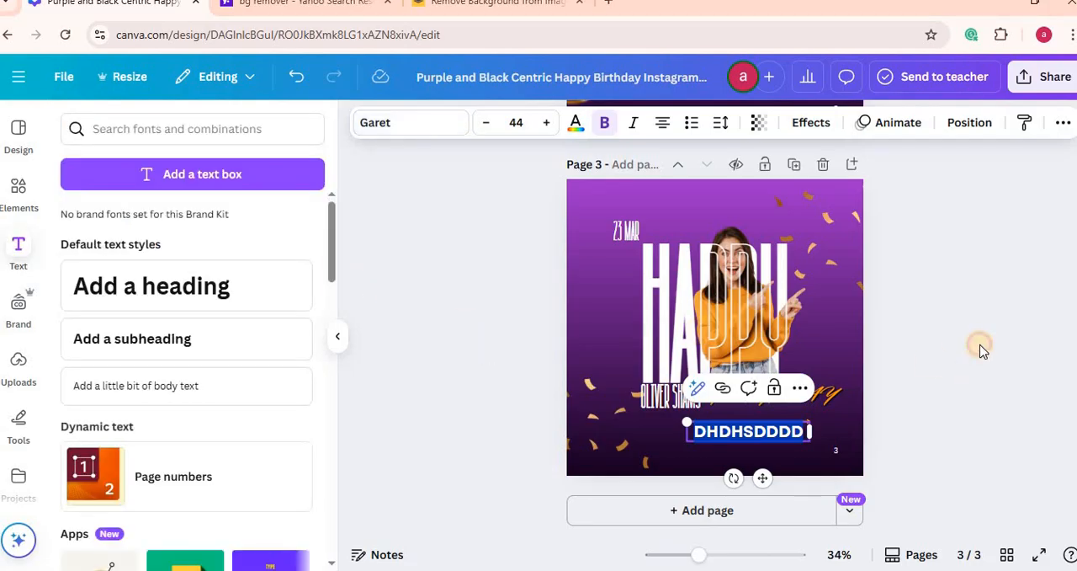
left_click(983, 351)
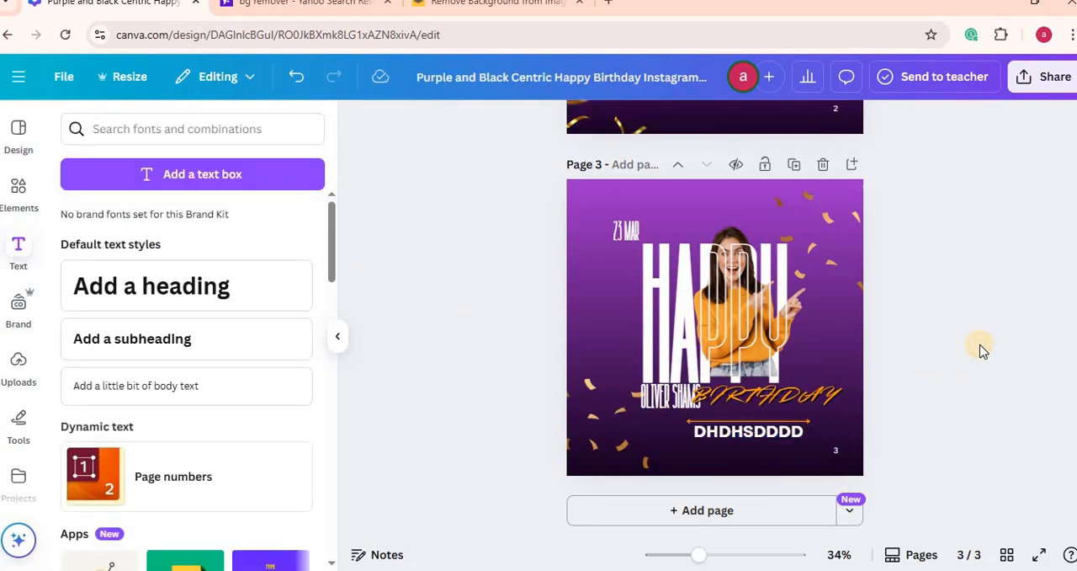
left_click(723, 440)
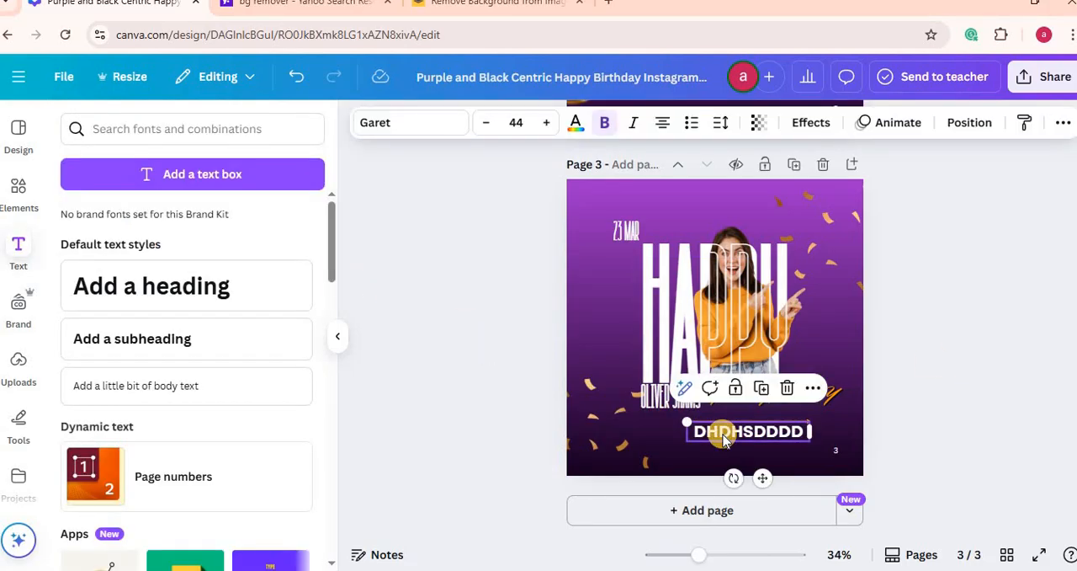
left_click(402, 124)
left_click(528, 124)
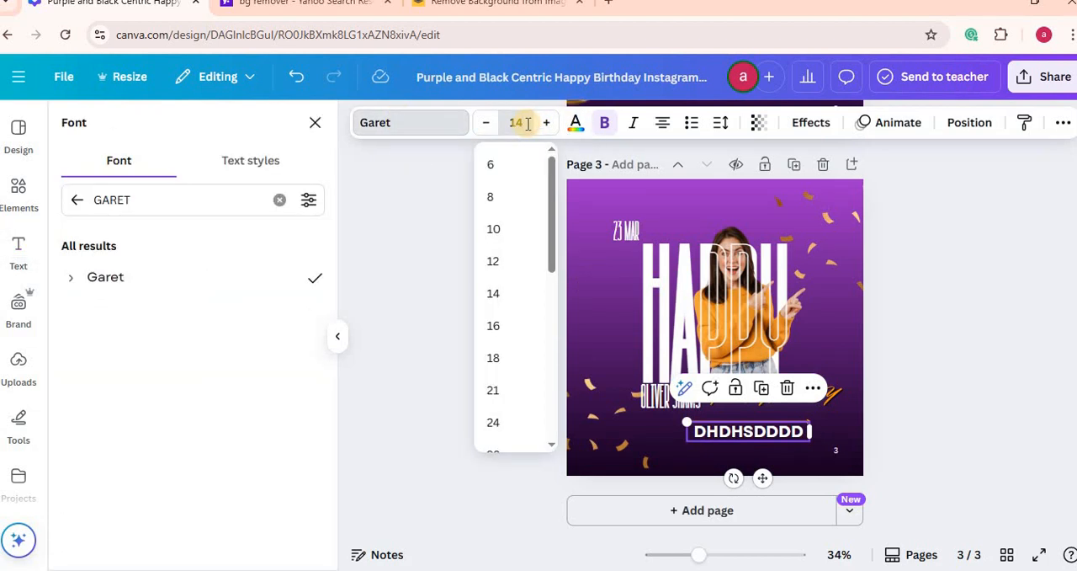
key("Return")
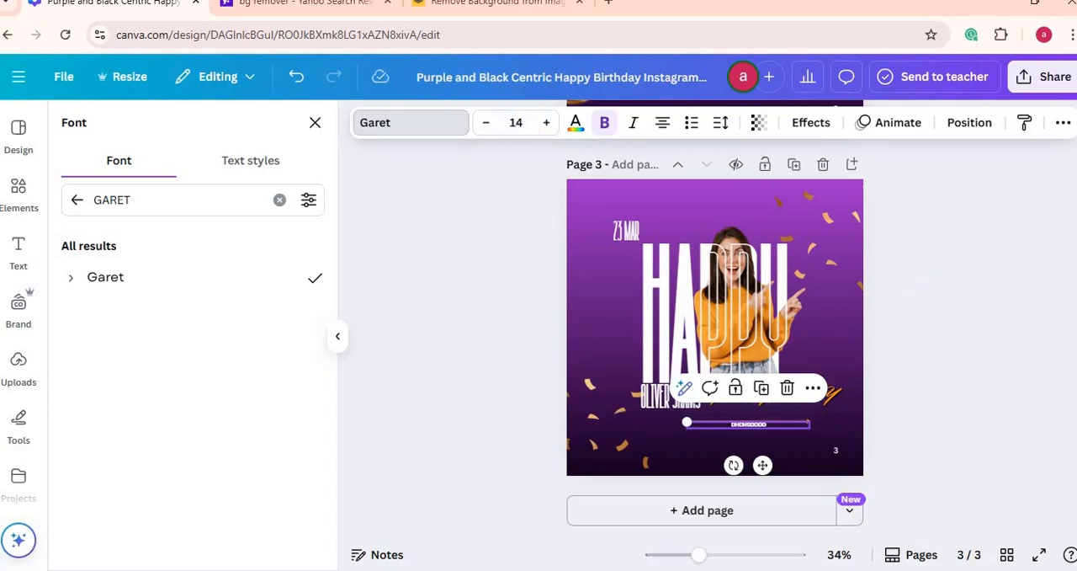
Step: Compare page 3's line and small text with the layout of the reference design on page 2
scroll(716, 328, "up", 3)
scroll(715, 328, "down", 3)
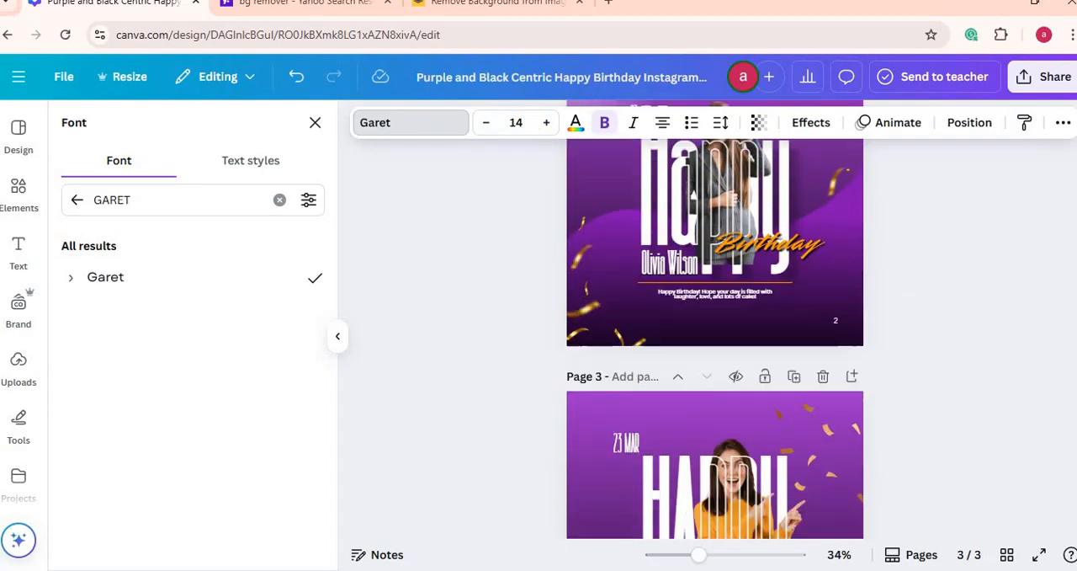
scroll(716, 329, "up", 4)
scroll(715, 329, "down", 4)
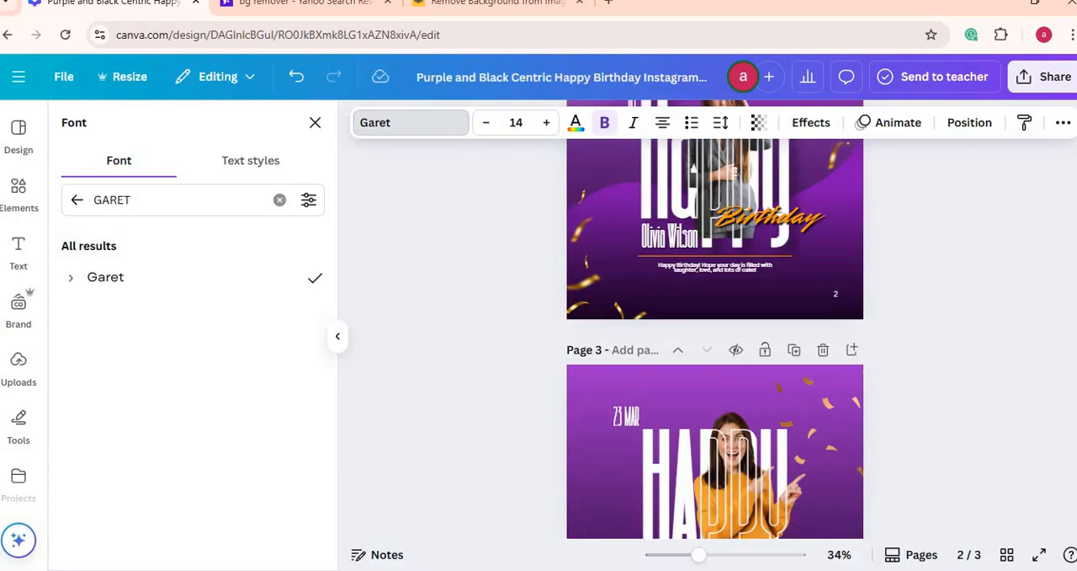
scroll(715, 328, "up", 4)
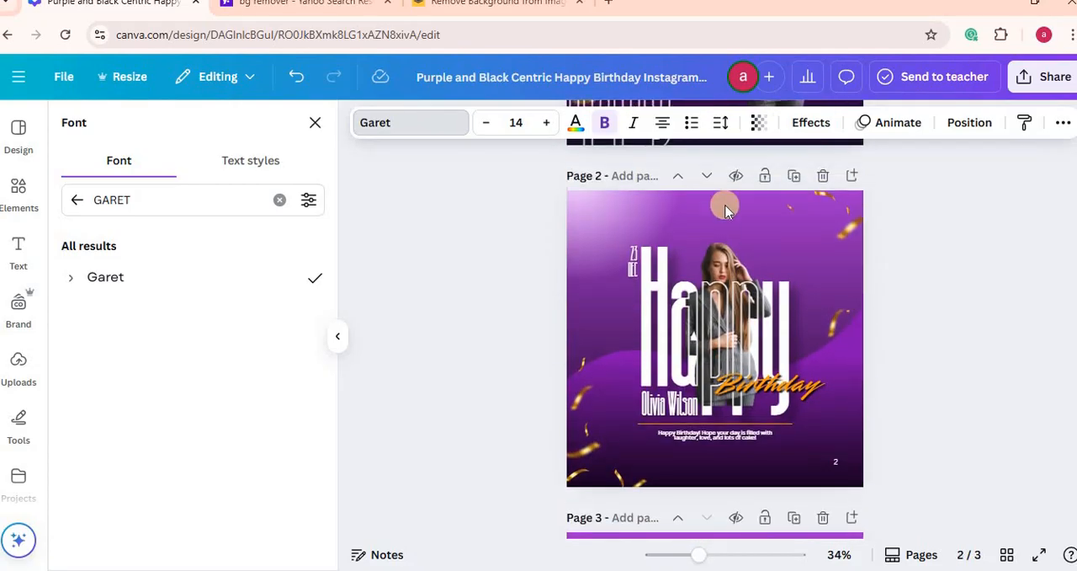
scroll(716, 329, "down", 4)
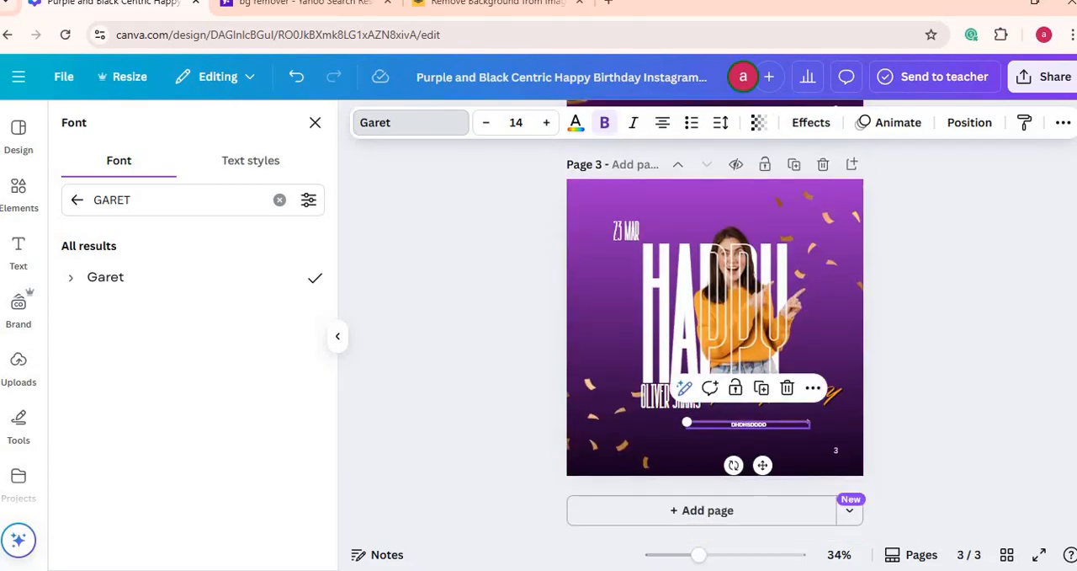
scroll(716, 328, "up", 2)
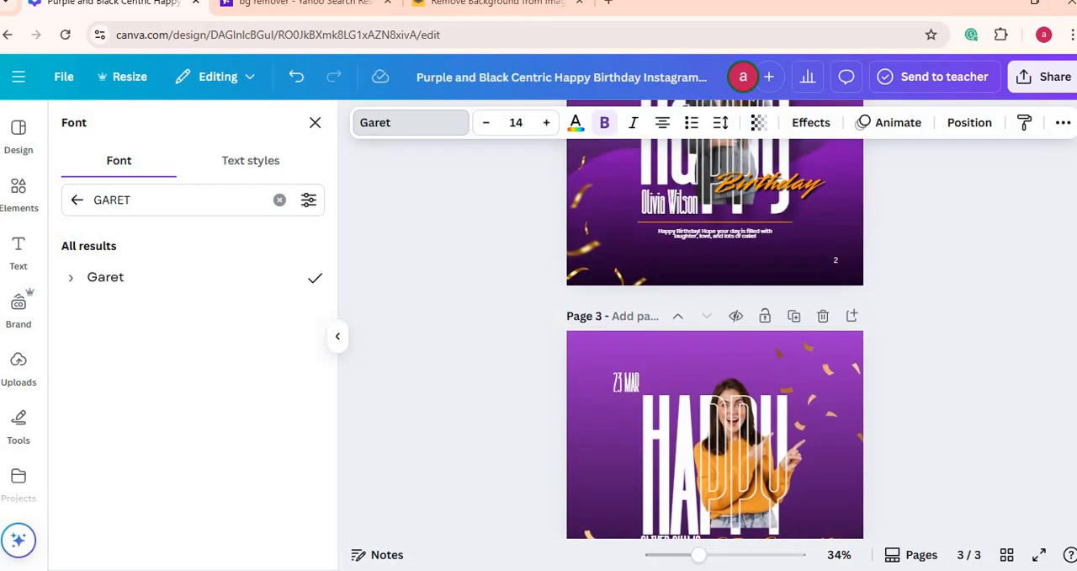
scroll(716, 328, "down", 1)
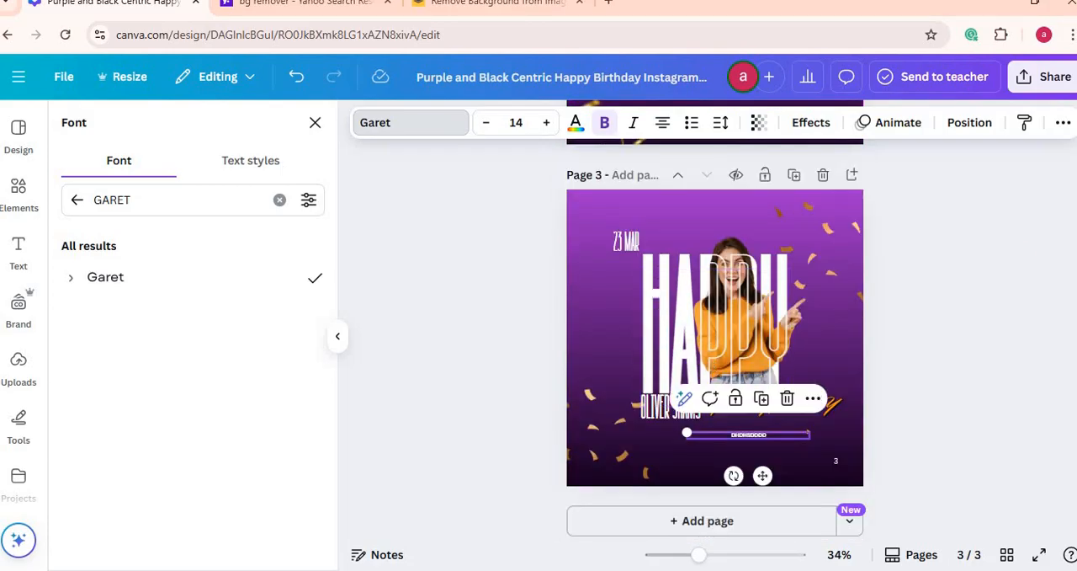
Step: Review the overall composition of the rebuilt birthday post on page 3 against the designs on pages 1 and 2
scroll(715, 328, "up", 5)
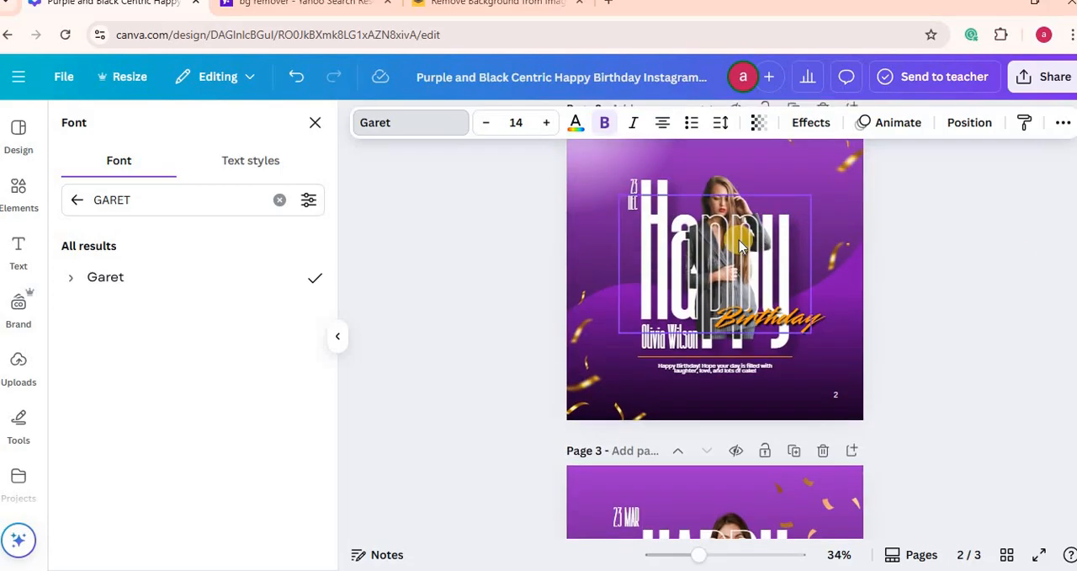
scroll(716, 328, "down", 3)
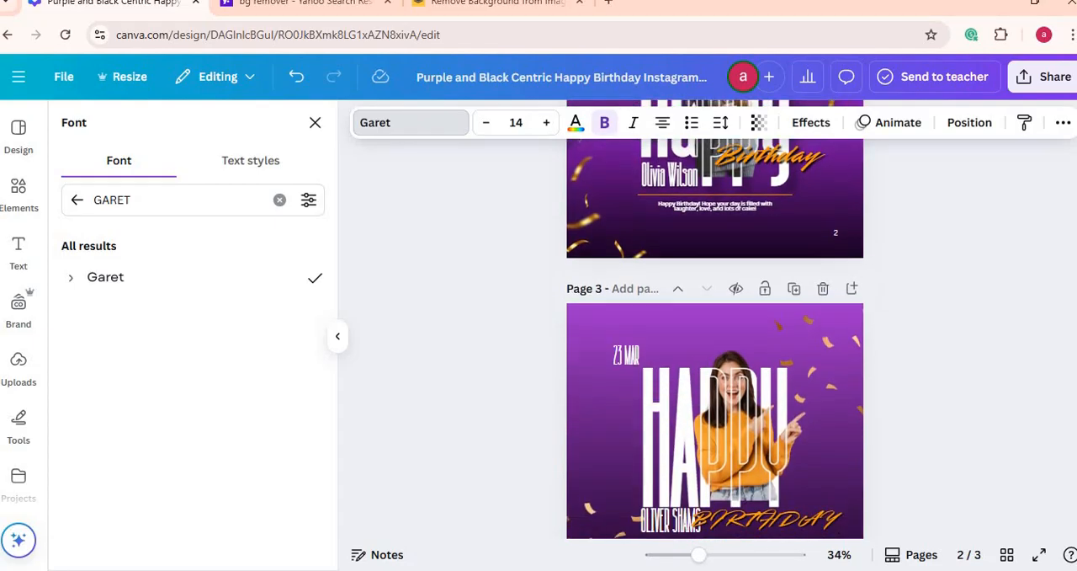
scroll(715, 328, "up", 4)
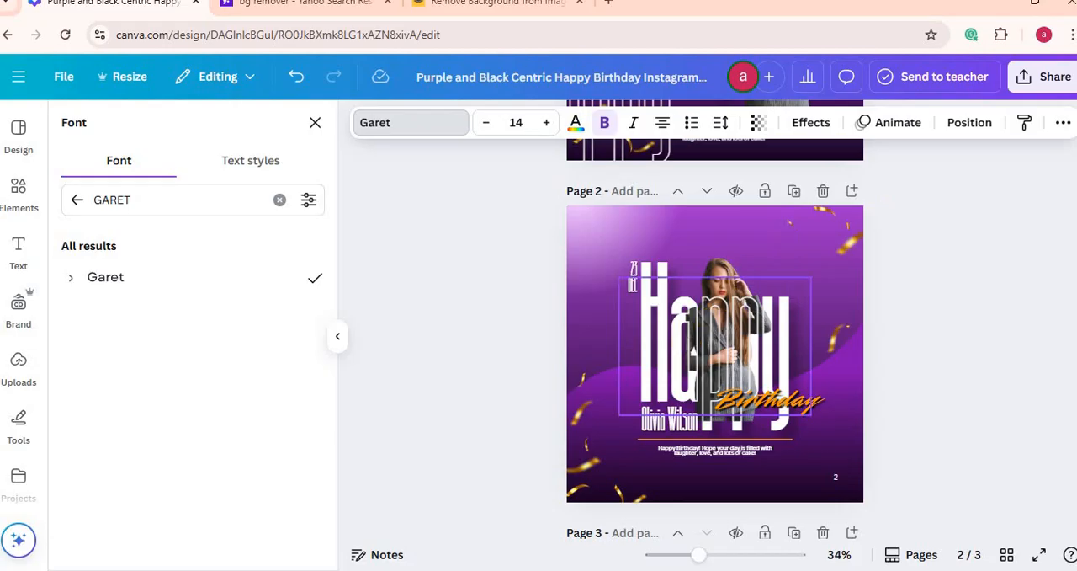
scroll(715, 336, "down", 4)
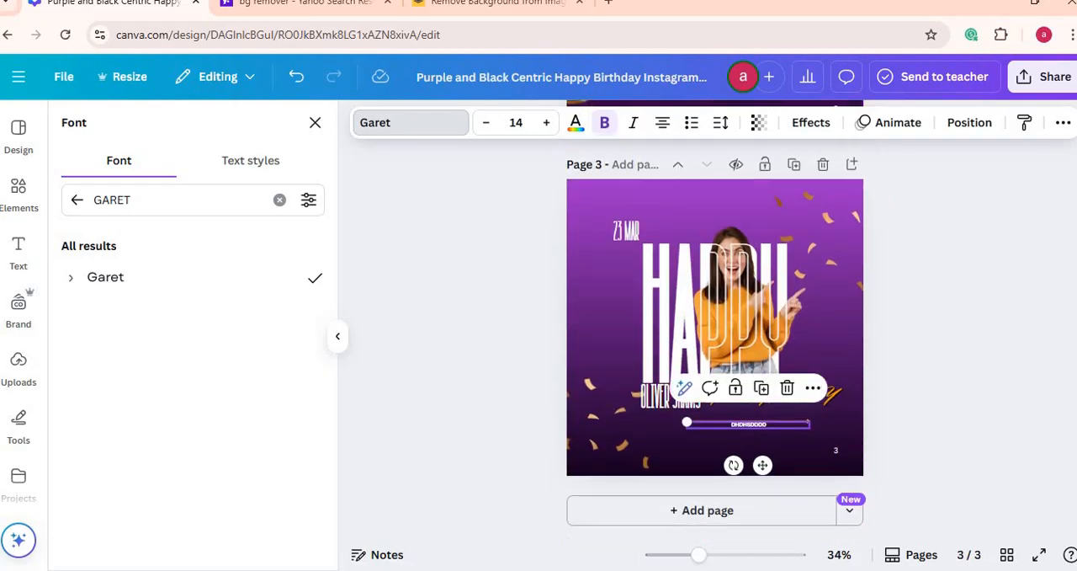
scroll(715, 337, "up", 8)
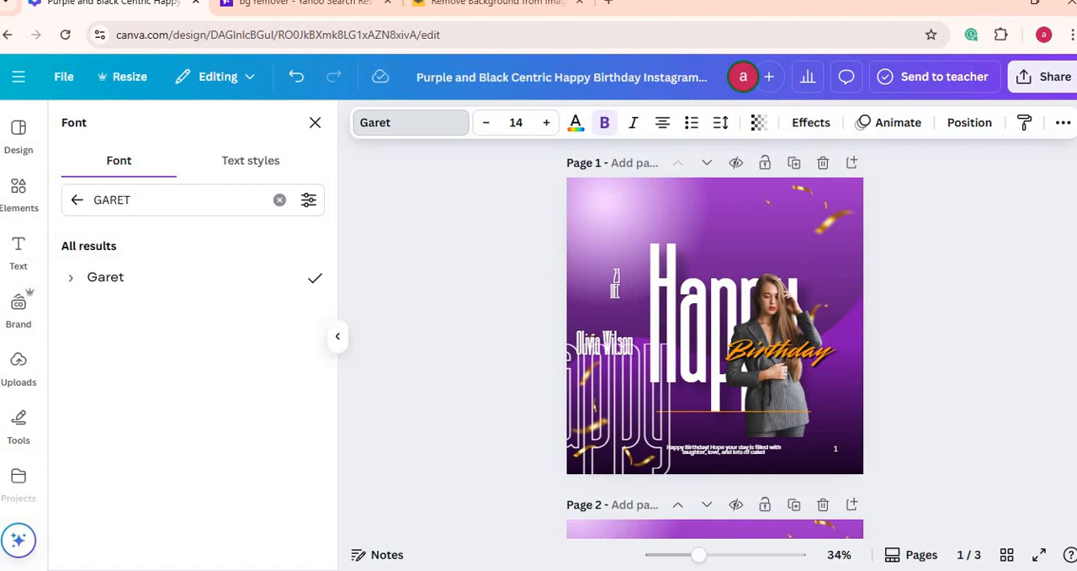
scroll(716, 337, "down", 8)
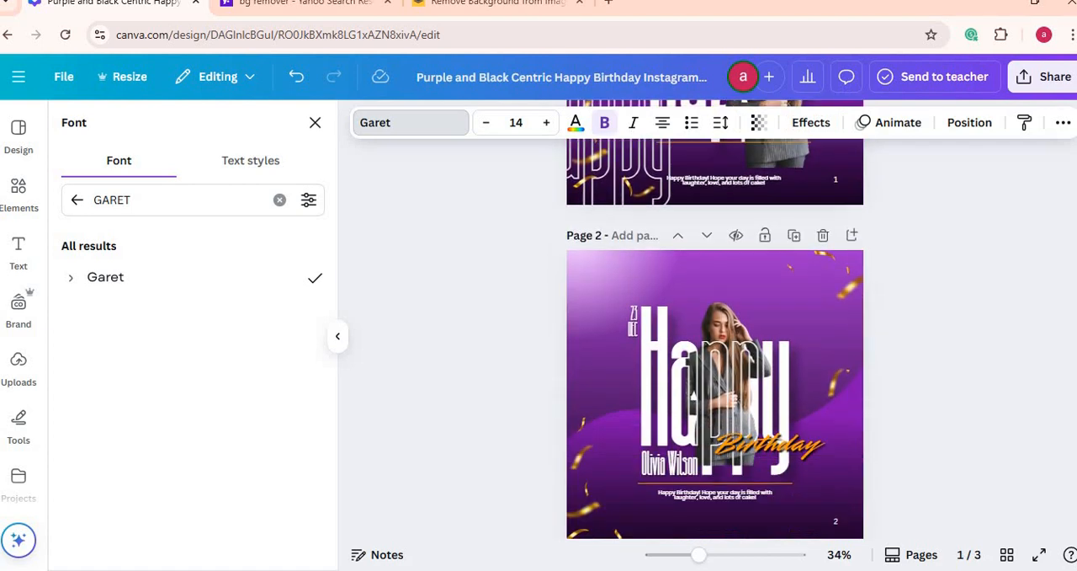